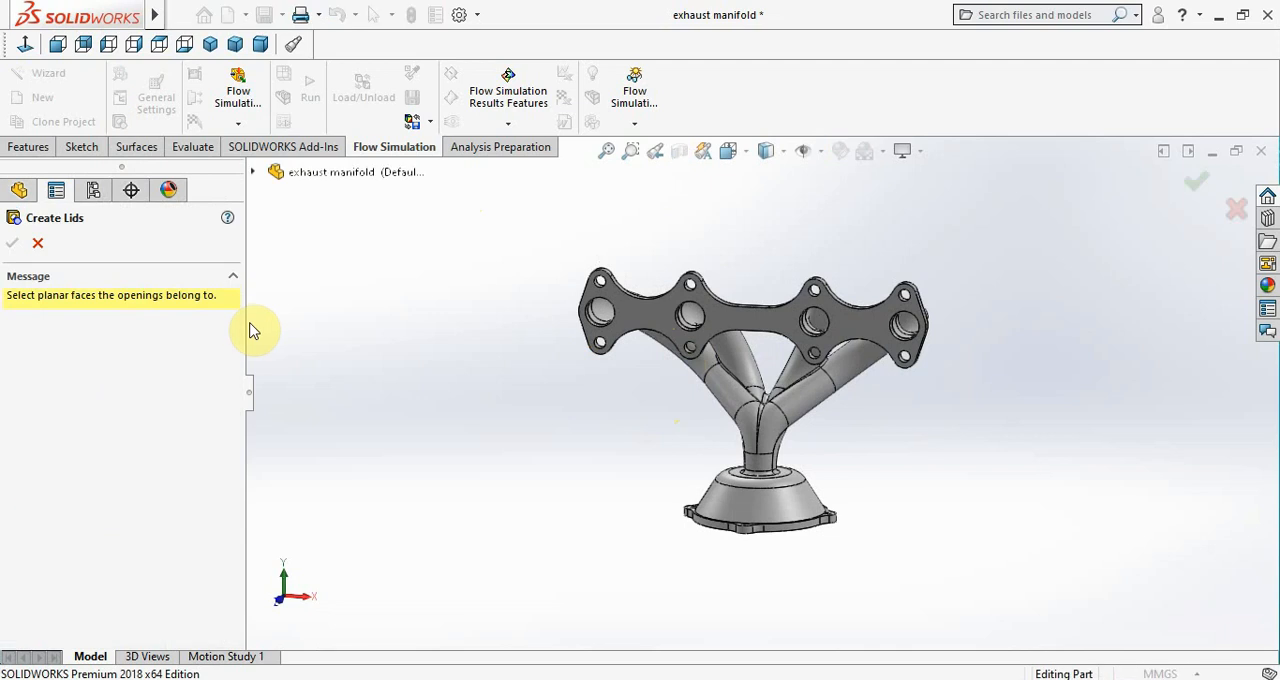
# Select the four-port flange face and the inner planar face around the outlet hole as the faces to close with lids
pyautogui.scroll(-5, 609, 334)
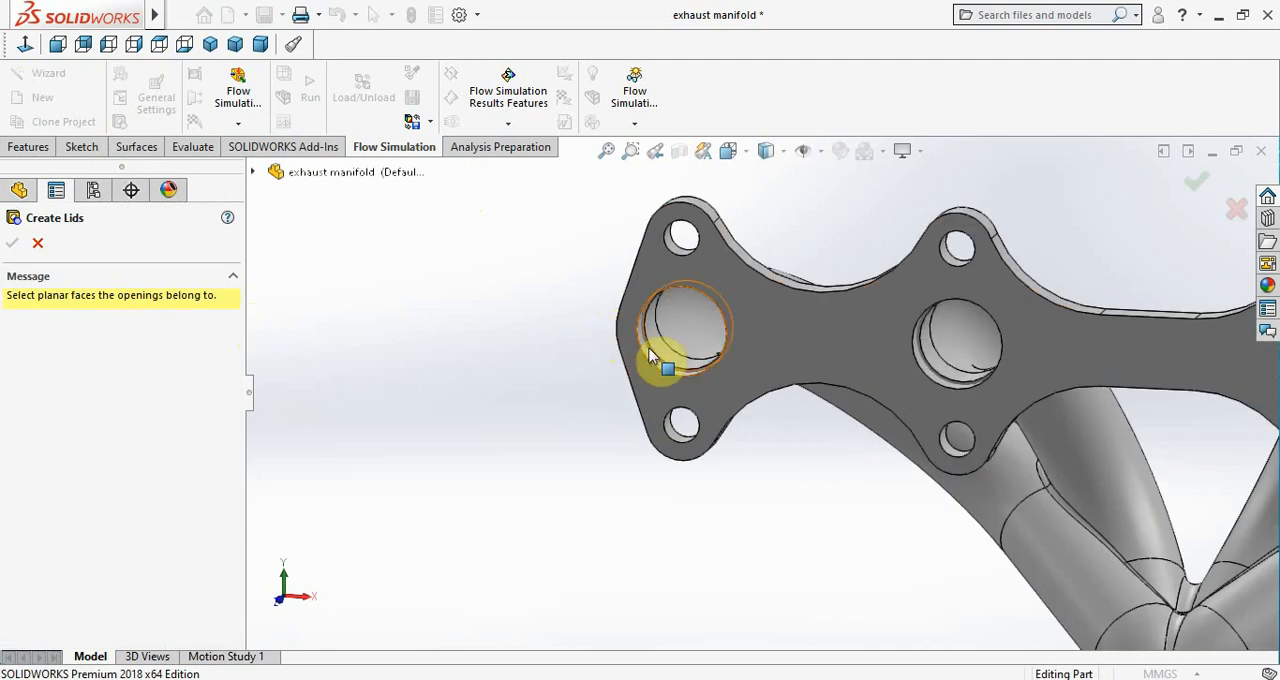
pyautogui.click(719, 363)
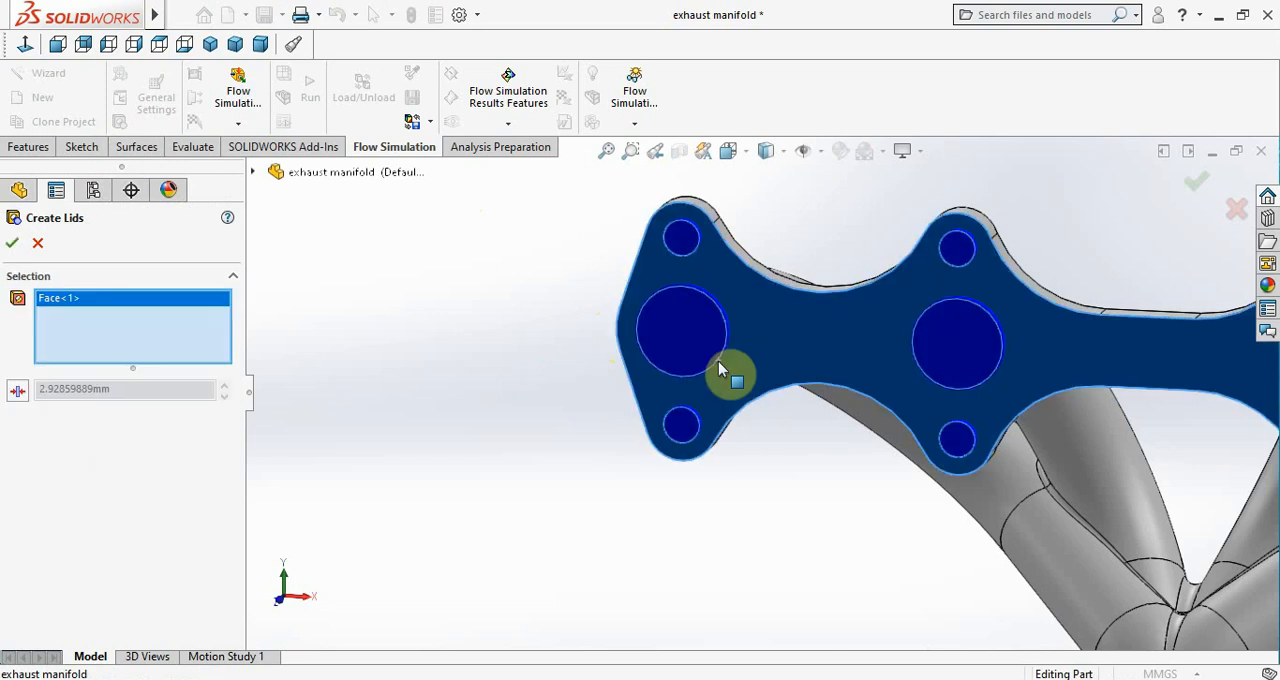
pyautogui.scroll(5, 729, 371)
pyautogui.moveTo(754, 530); pyautogui.dragTo(754, 336, button='middle')
pyautogui.scroll(-6, 846, 500)
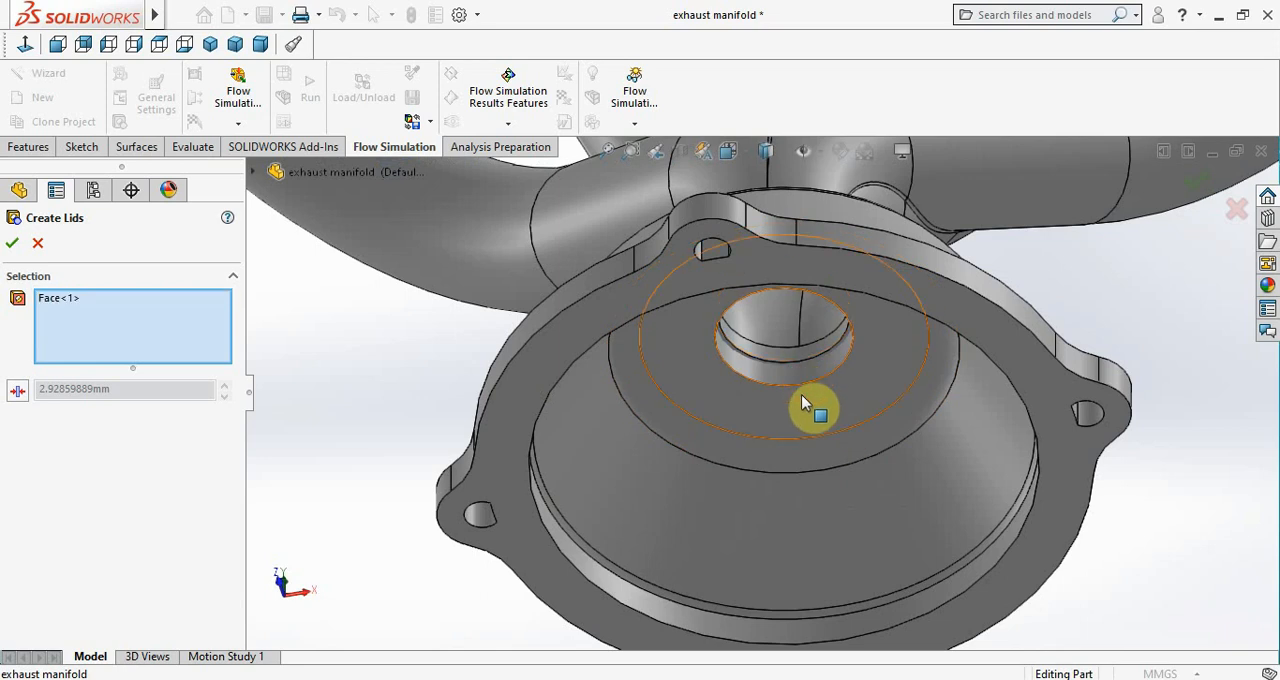
pyautogui.click(801, 398)
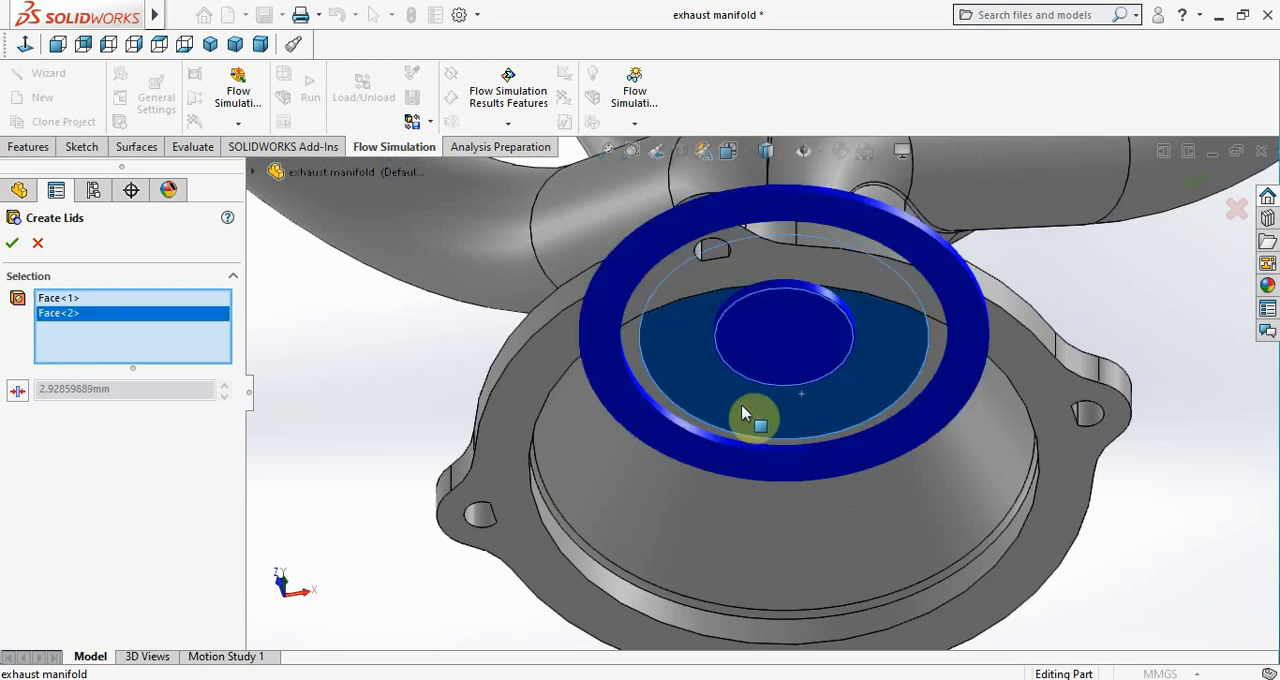
# Set the lid thickness to 1 mm and create the lids on both selected faces
pyautogui.scroll(5, 750, 416)
pyautogui.scroll(3, 700, 416)
pyautogui.moveTo(646, 420); pyautogui.dragTo(598, 564, button='middle')
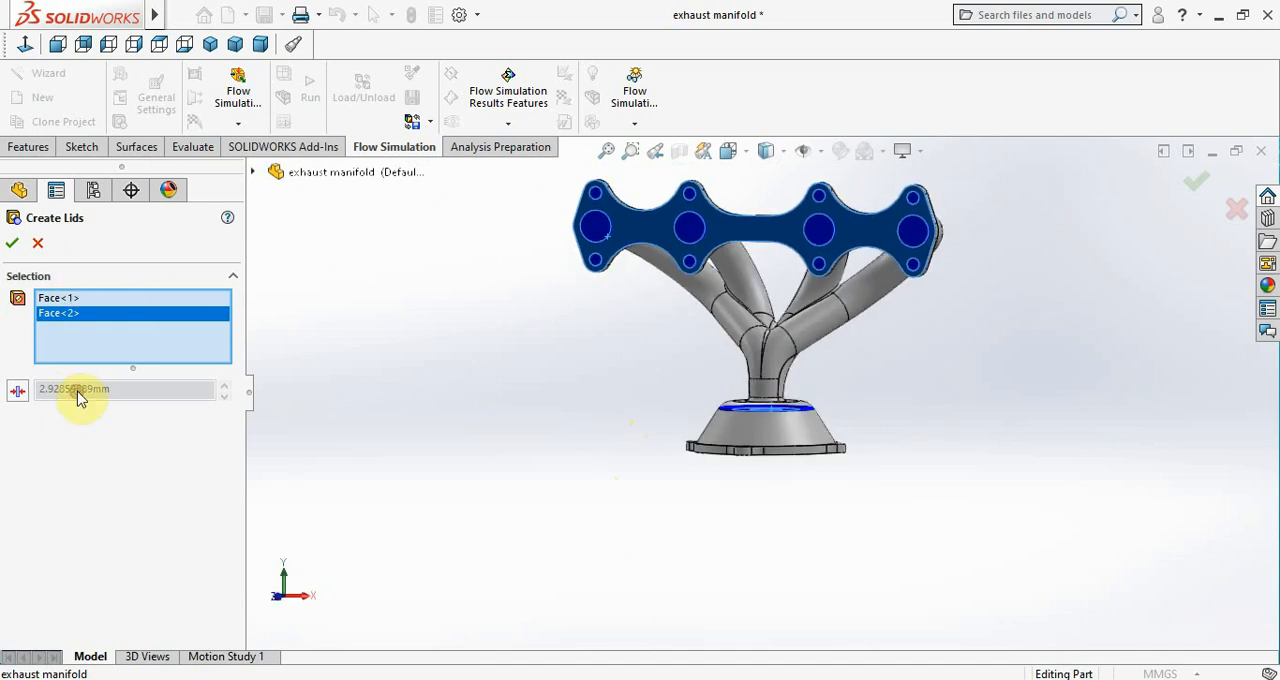
pyautogui.click(18, 391)
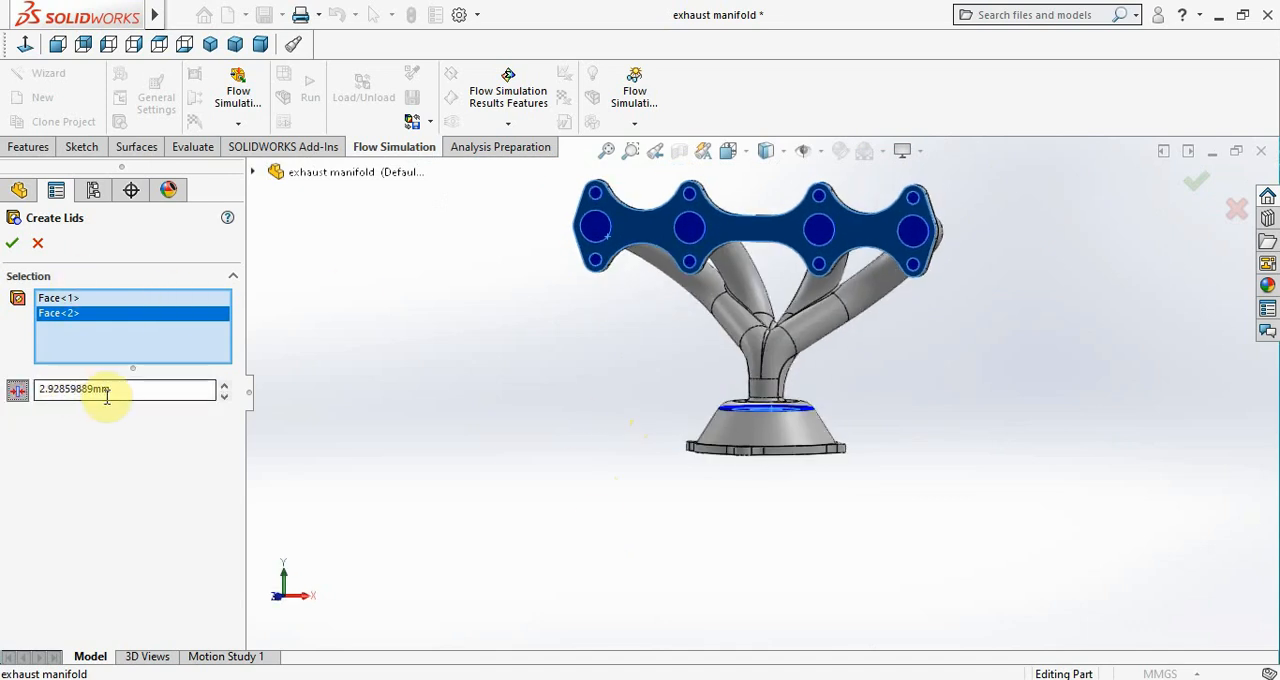
pyautogui.moveTo(108, 389); pyautogui.dragTo(2, 398)
pyautogui.write('1.00mm')
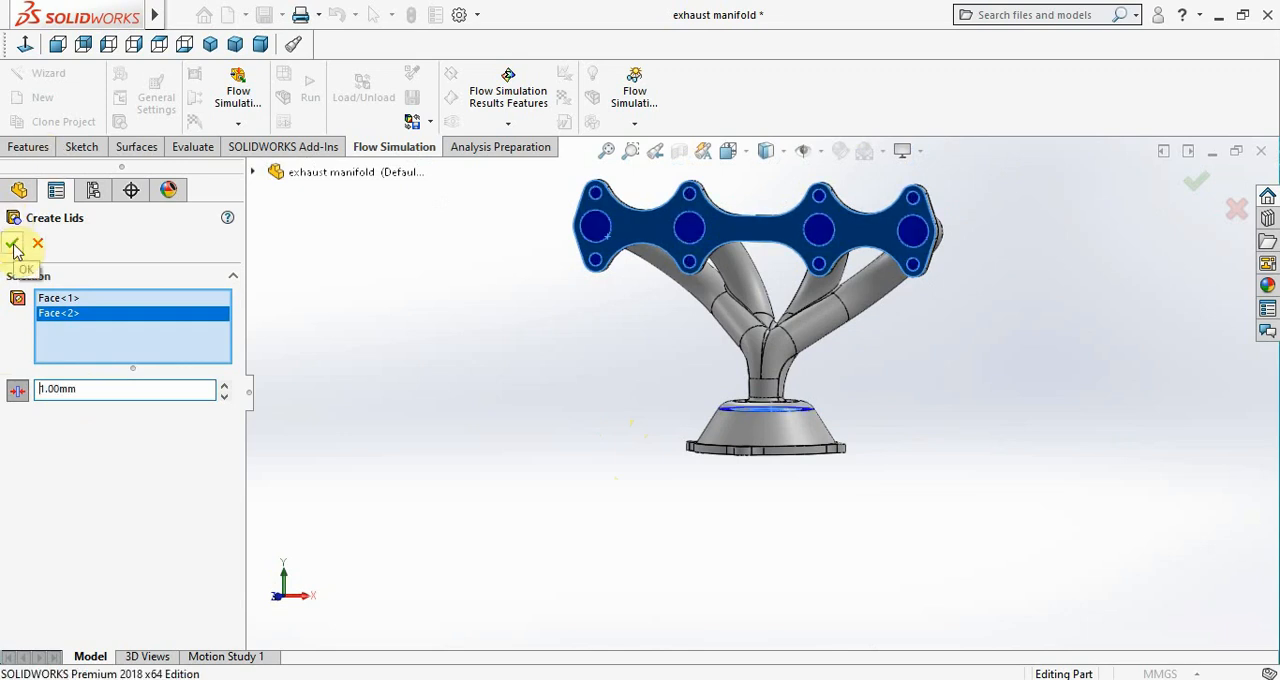
pyautogui.click(13, 244)
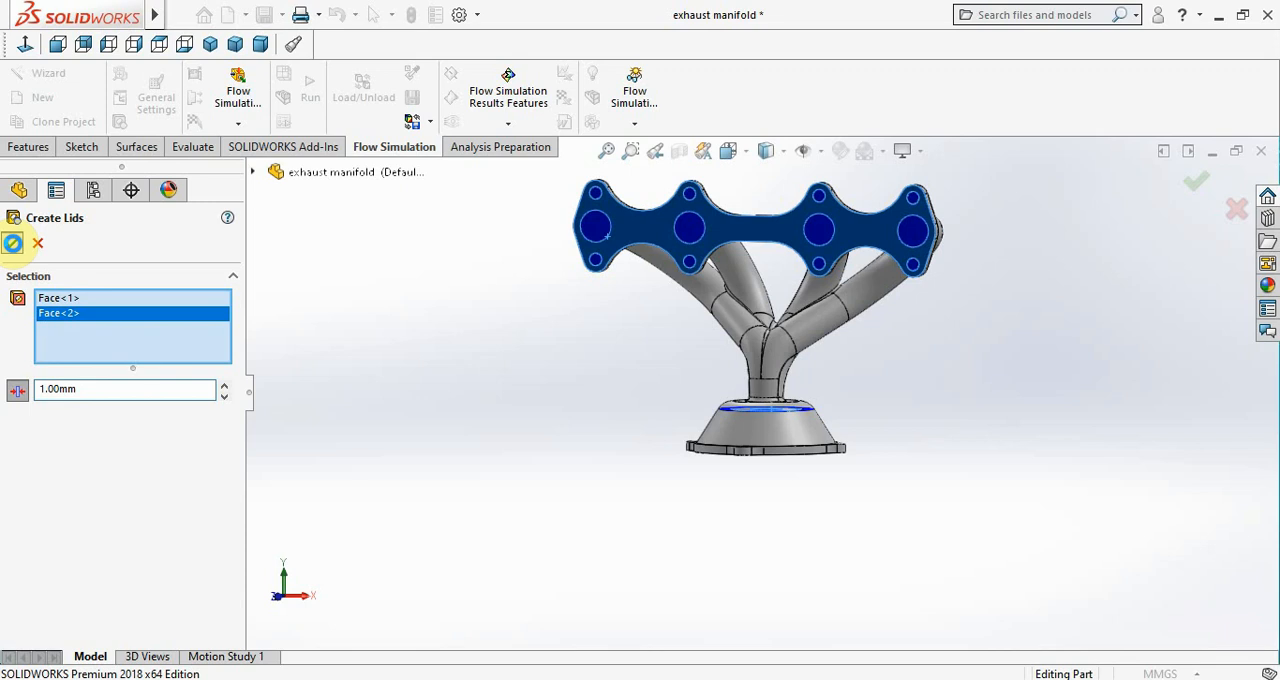
pyautogui.click(13, 245)
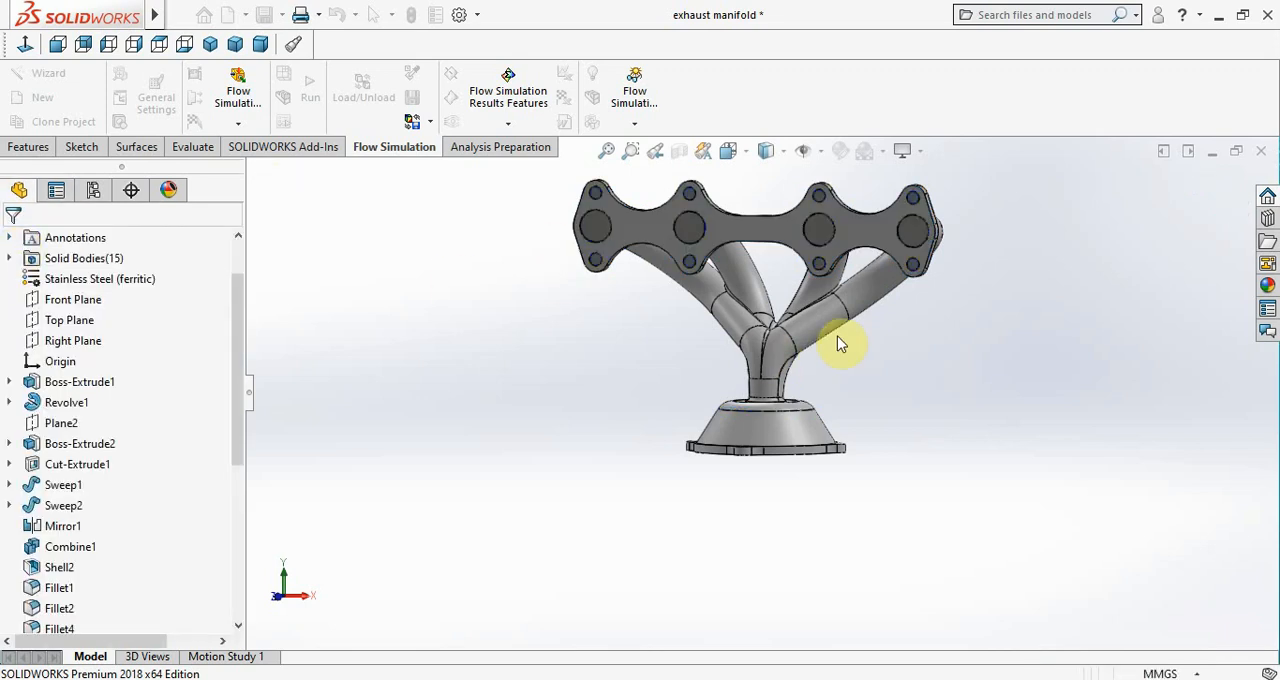
# Start a Flow Simulation project with the Wizard, keeping the default name, units and internal analysis that excludes cavities without flow conditions
pyautogui.scroll(2, 848, 331)
pyautogui.scroll(-3, 858, 287)
pyautogui.scroll(2, 918, 406)
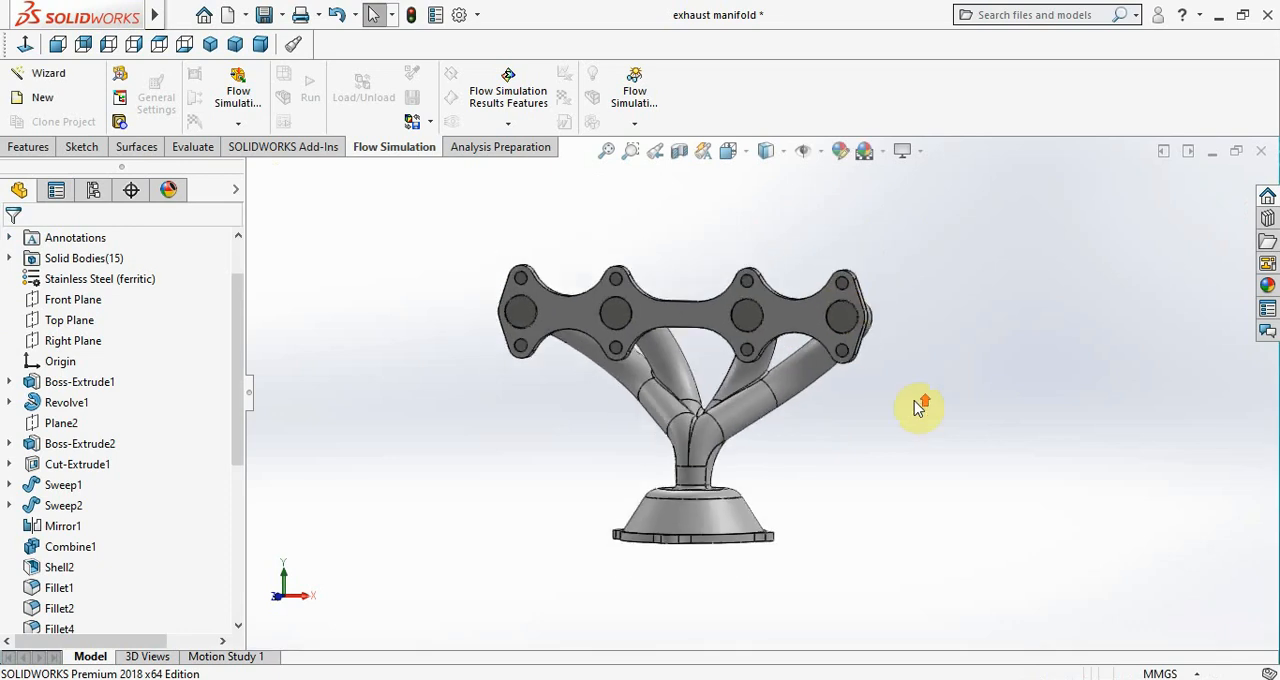
pyautogui.moveTo(932, 436); pyautogui.dragTo(903, 429, button='middle')
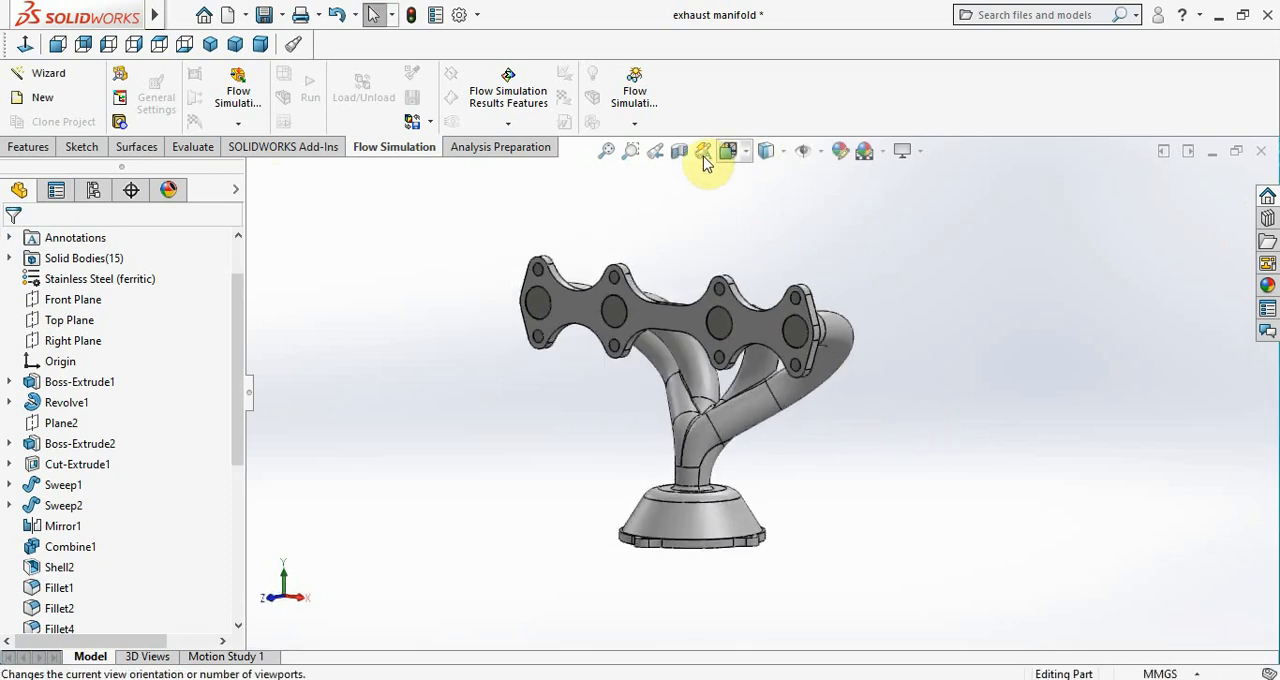
pyautogui.click(24, 75)
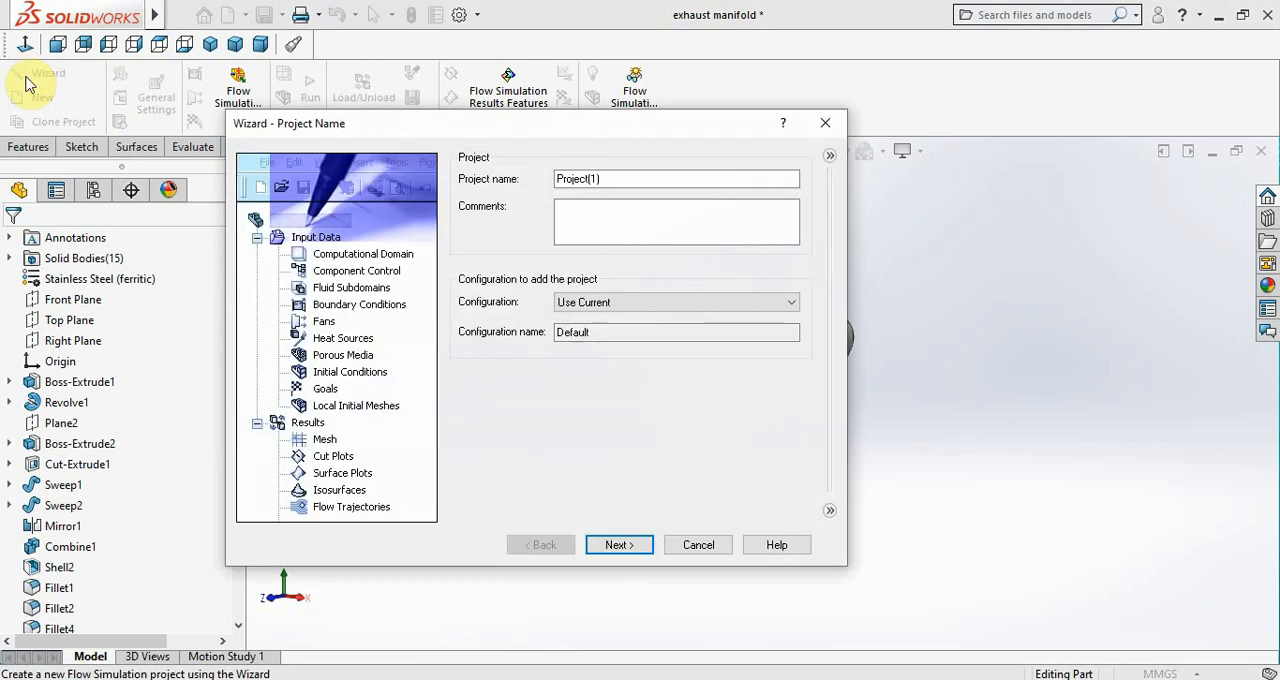
pyautogui.click(617, 556)
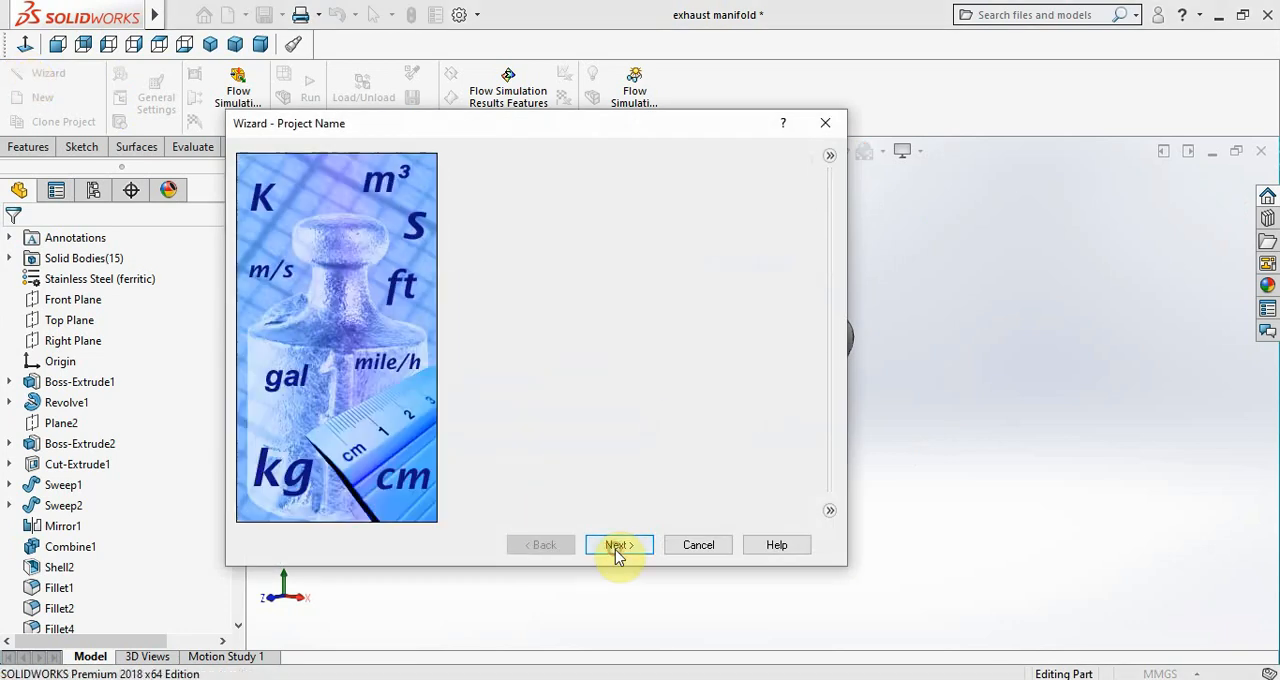
pyautogui.click(617, 553)
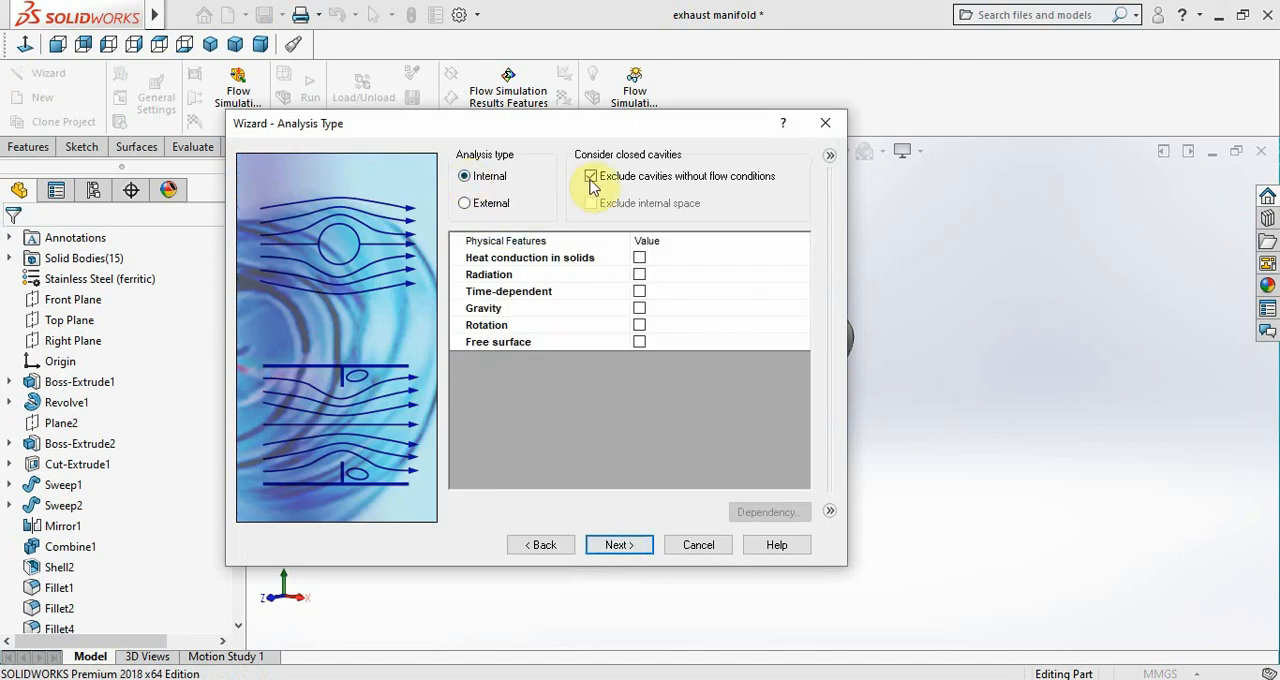
pyautogui.click(621, 546)
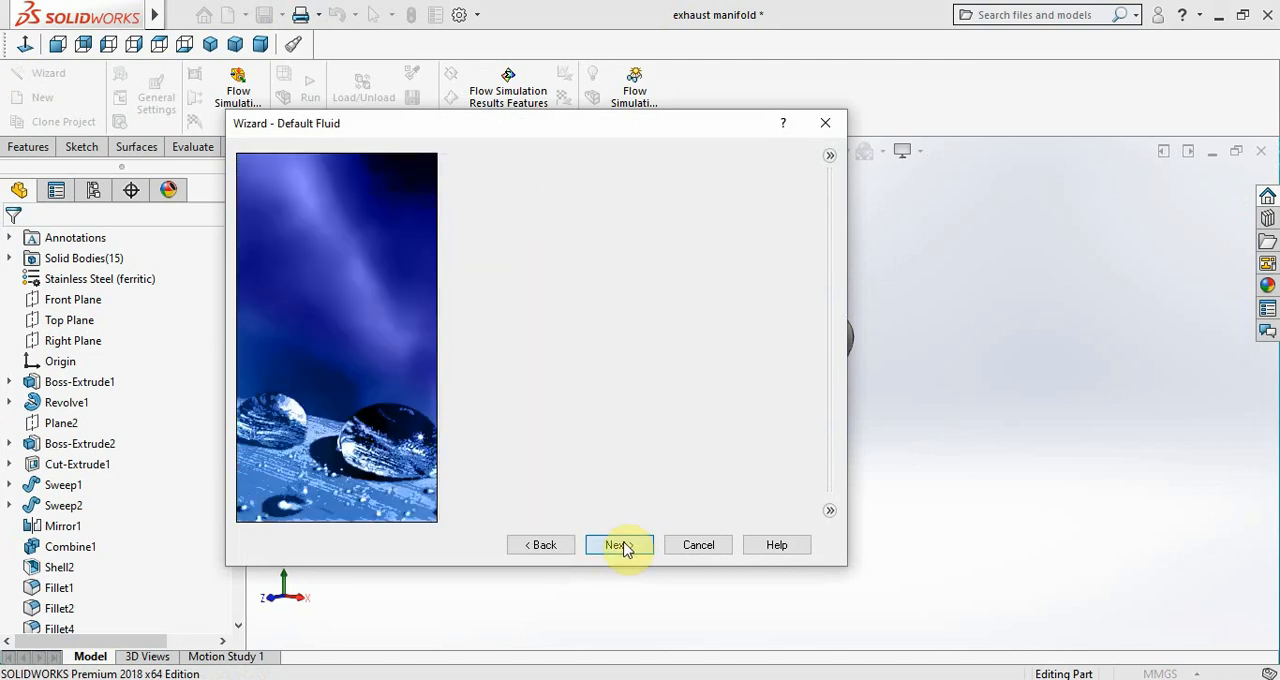
# Add carbon dioxide from the predefined gases as the project's default fluid
pyautogui.click(454, 179)
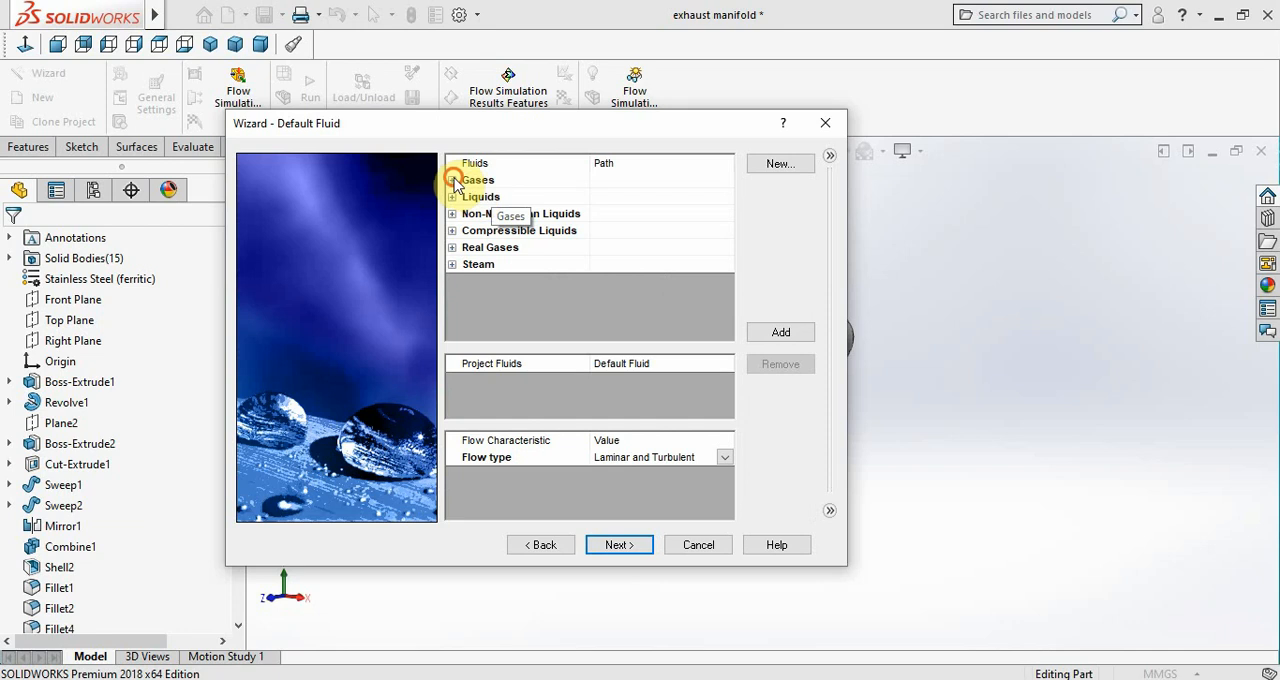
pyautogui.scroll(-4, 575, 265)
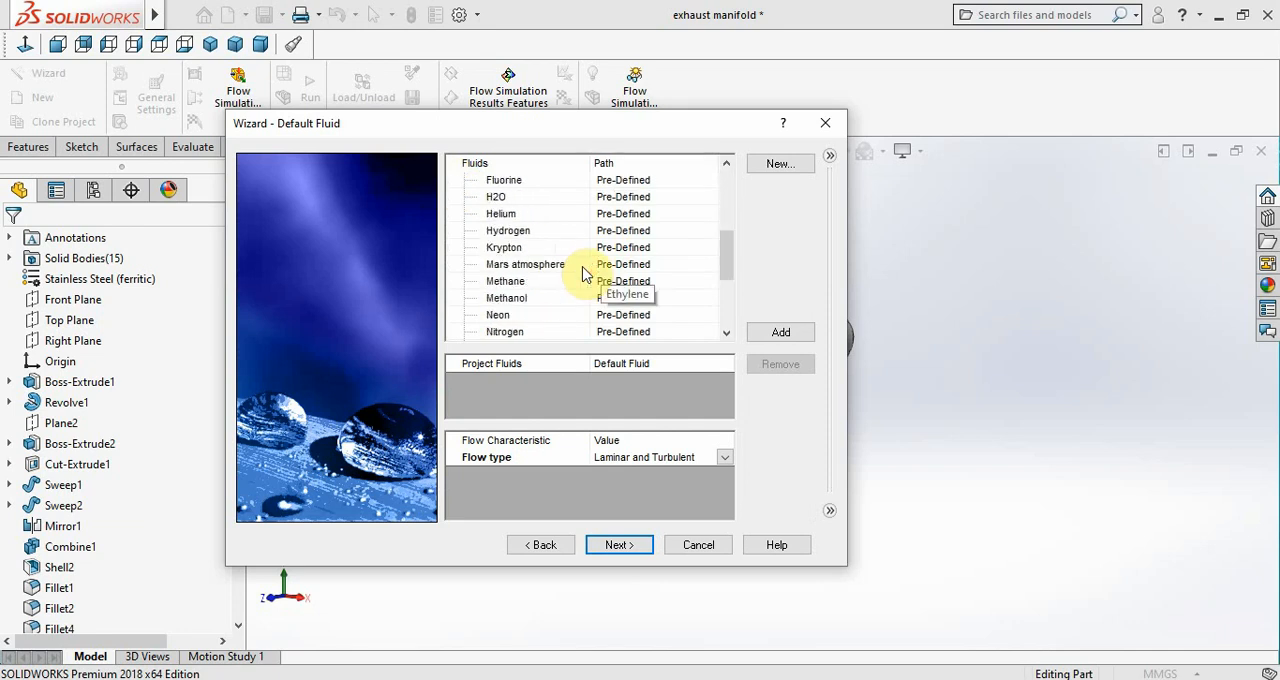
pyautogui.scroll(-3, 585, 272)
pyautogui.scroll(3, 533, 249)
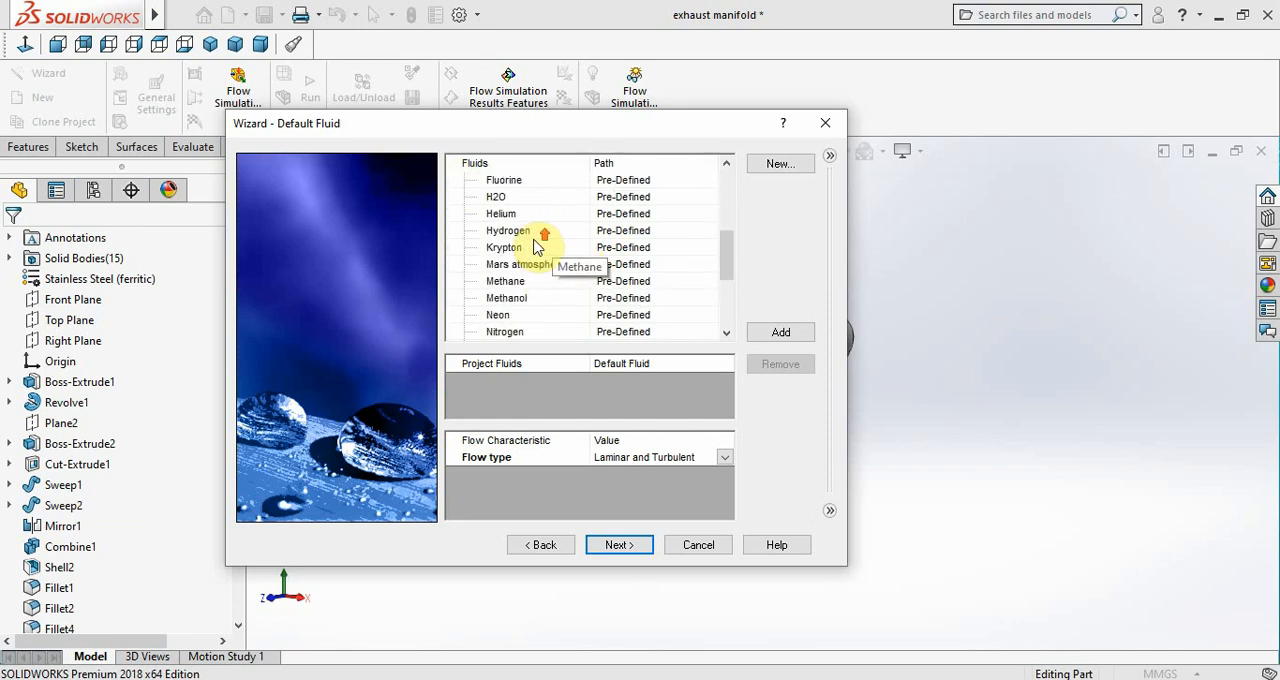
pyautogui.scroll(1, 533, 247)
pyautogui.scroll(1, 533, 247)
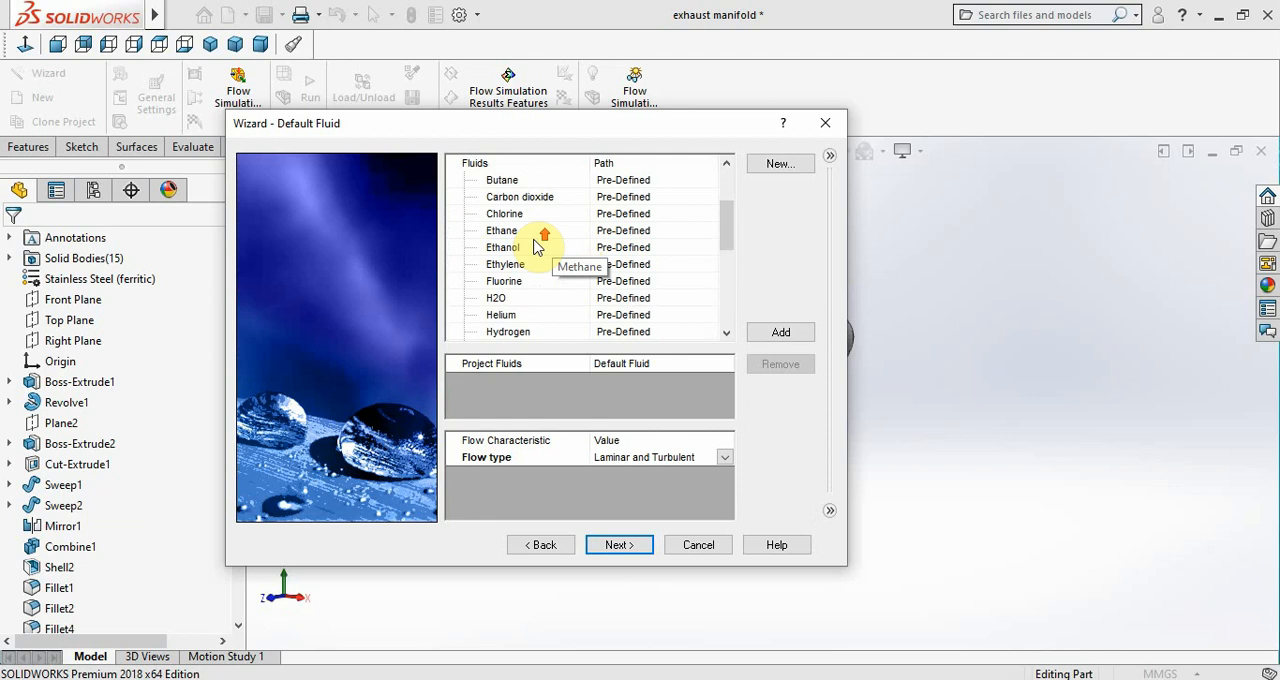
pyautogui.click(526, 195)
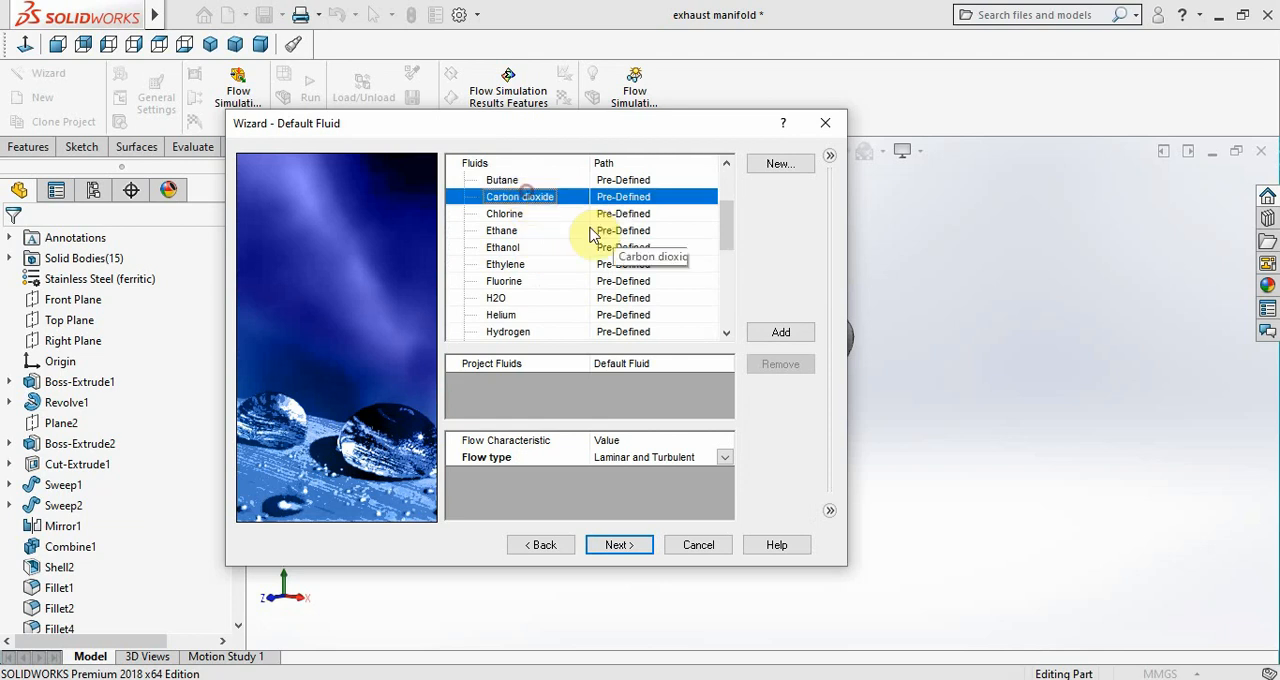
pyautogui.click(781, 332)
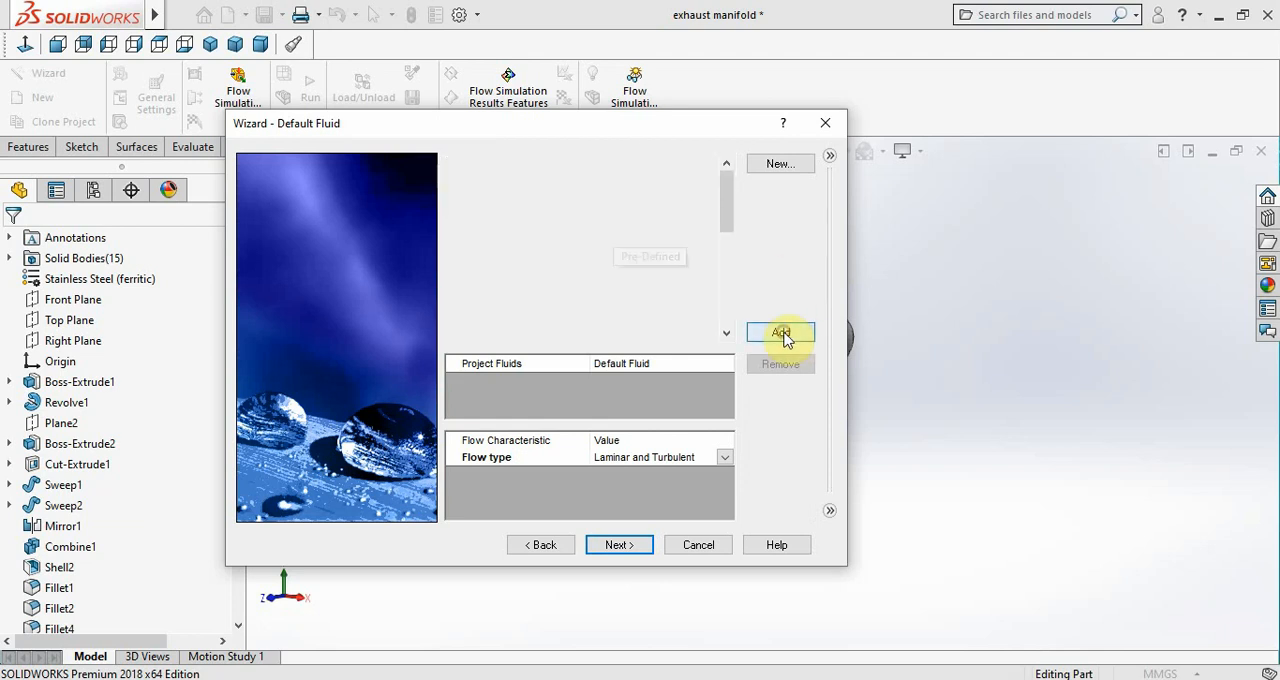
# Accept the default adiabatic wall and initial conditions and finish creating the flow project
pyautogui.click(620, 545)
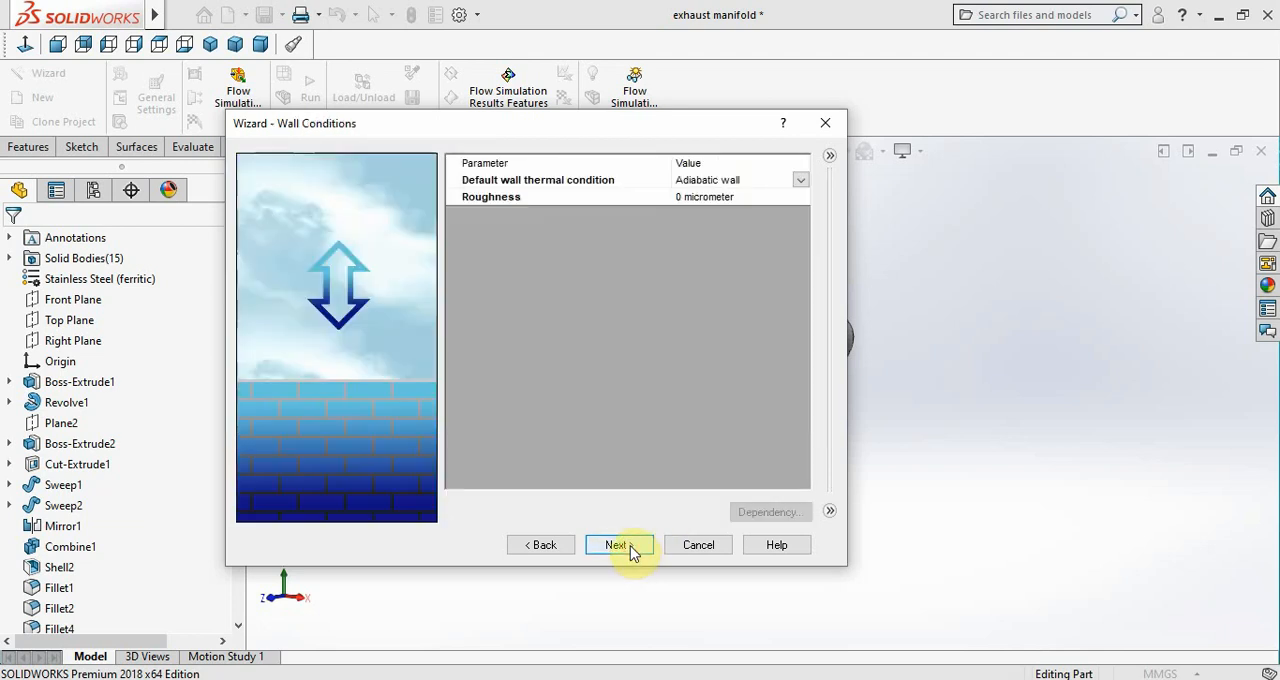
pyautogui.click(628, 547)
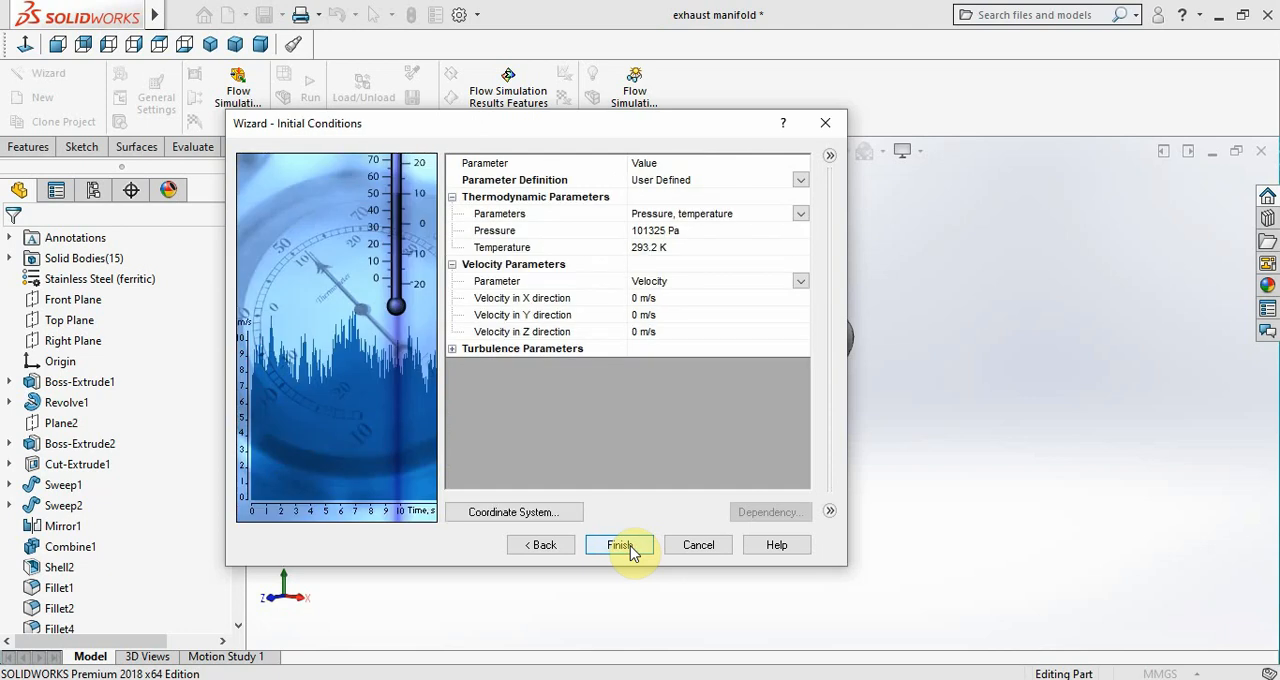
pyautogui.click(631, 549)
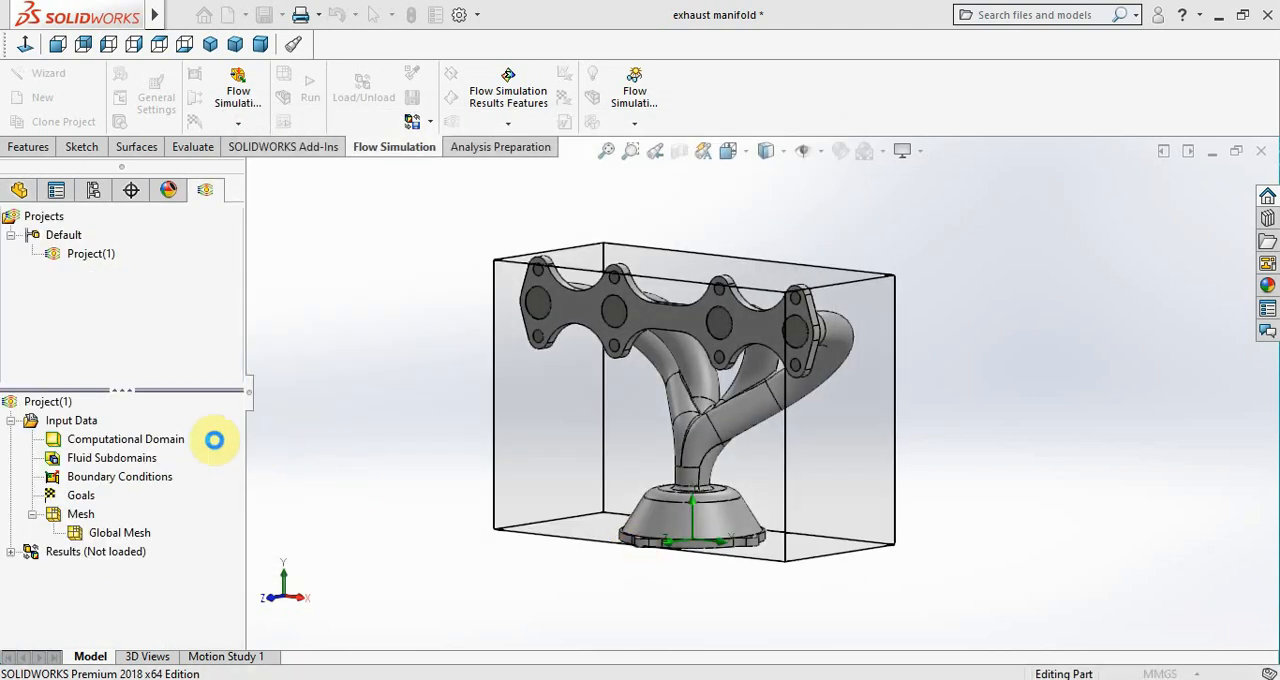
# Edit the computational domain and widen it along X to about -0.261 m minimum and 0.288 m maximum
pyautogui.rightClick(157, 450)
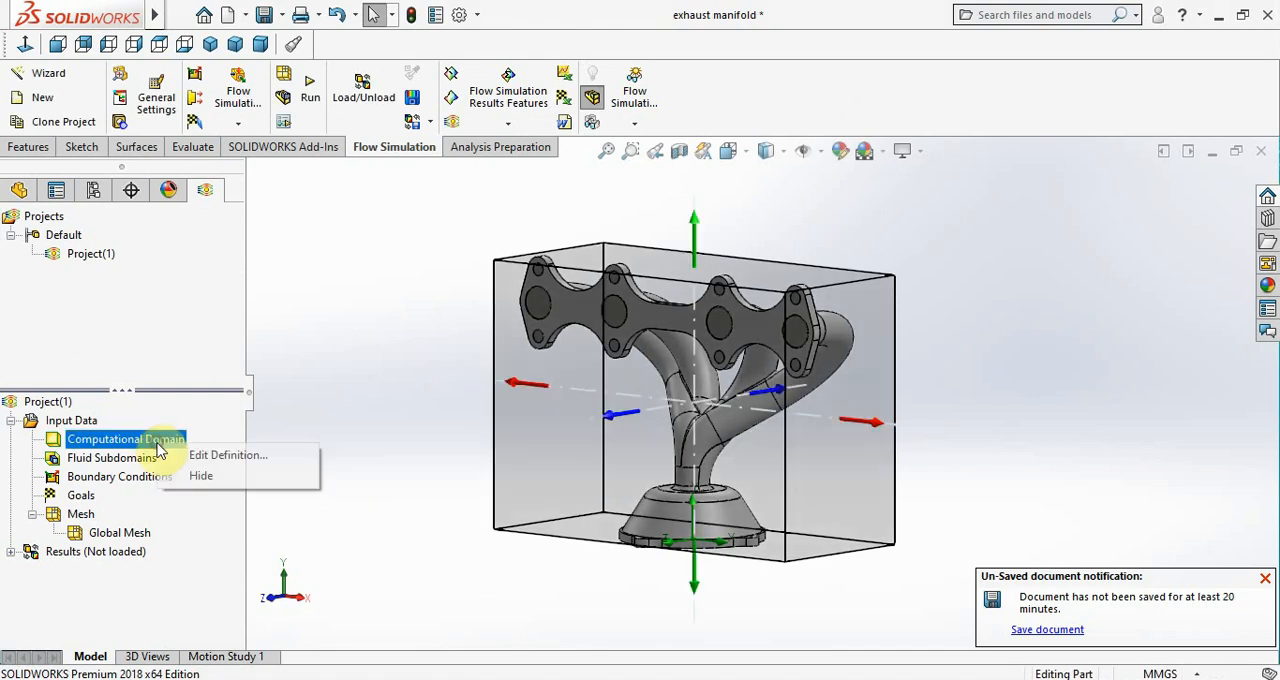
pyautogui.click(192, 452)
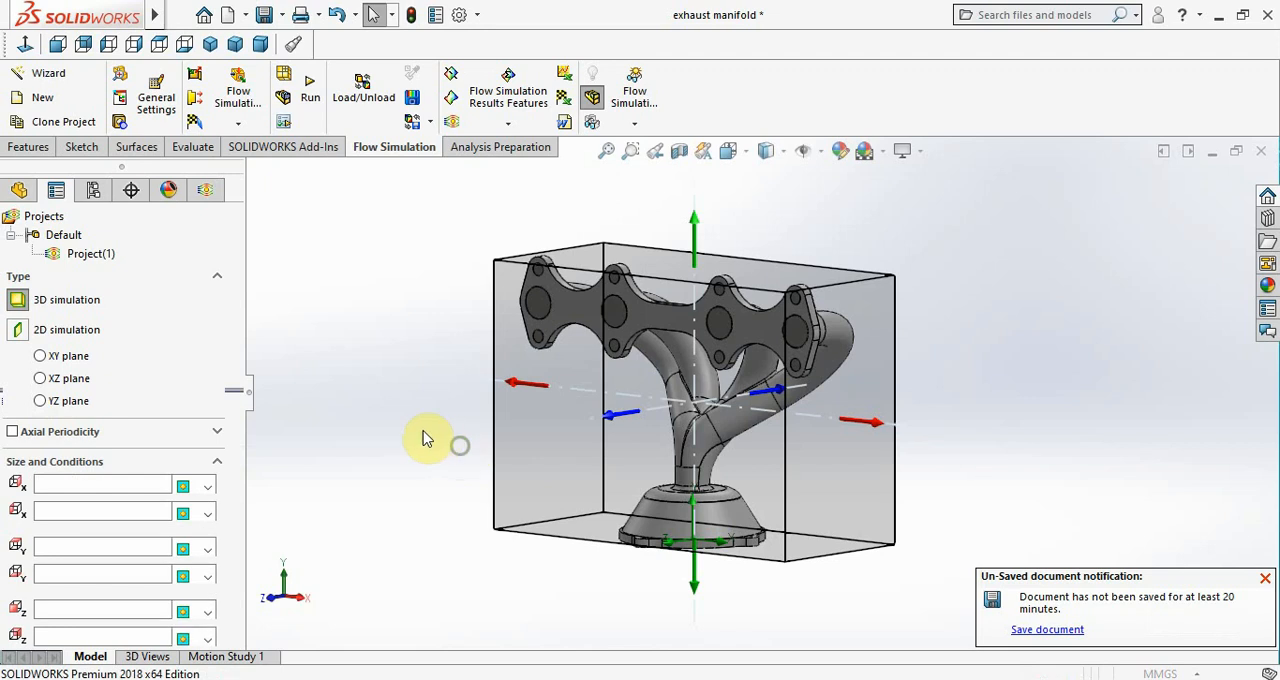
pyautogui.moveTo(419, 430); pyautogui.dragTo(422, 435, button='middle')
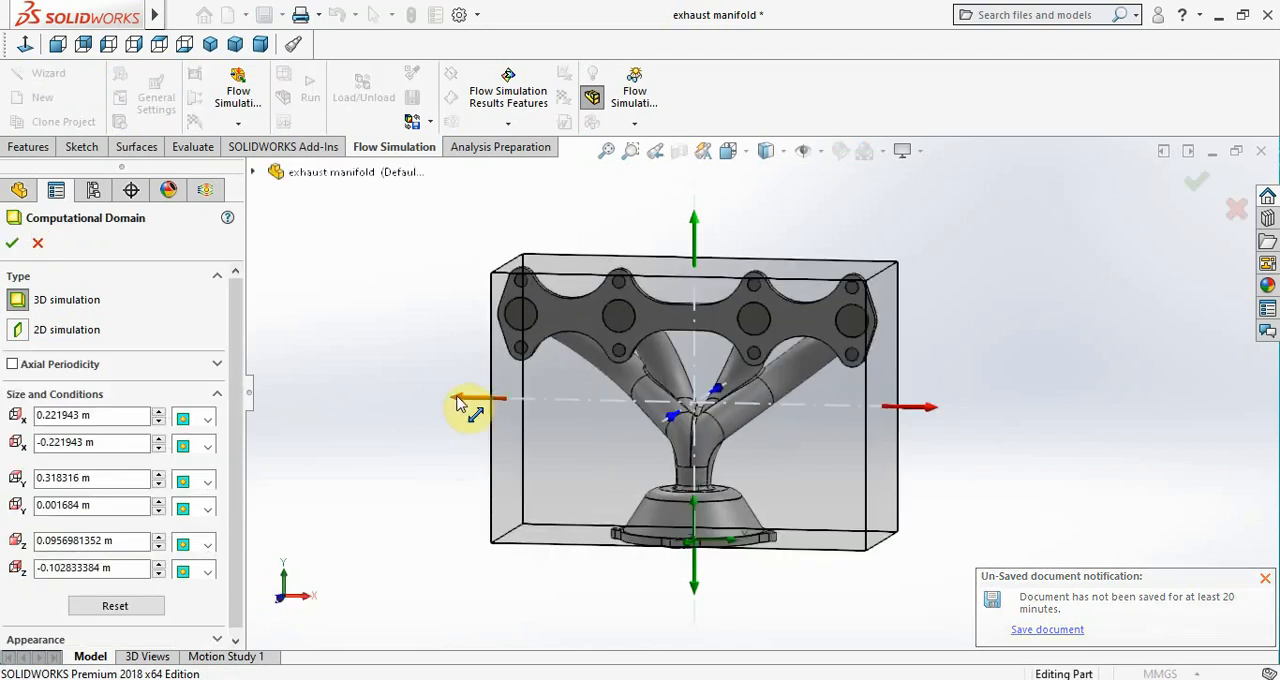
pyautogui.moveTo(459, 398); pyautogui.dragTo(430, 399)
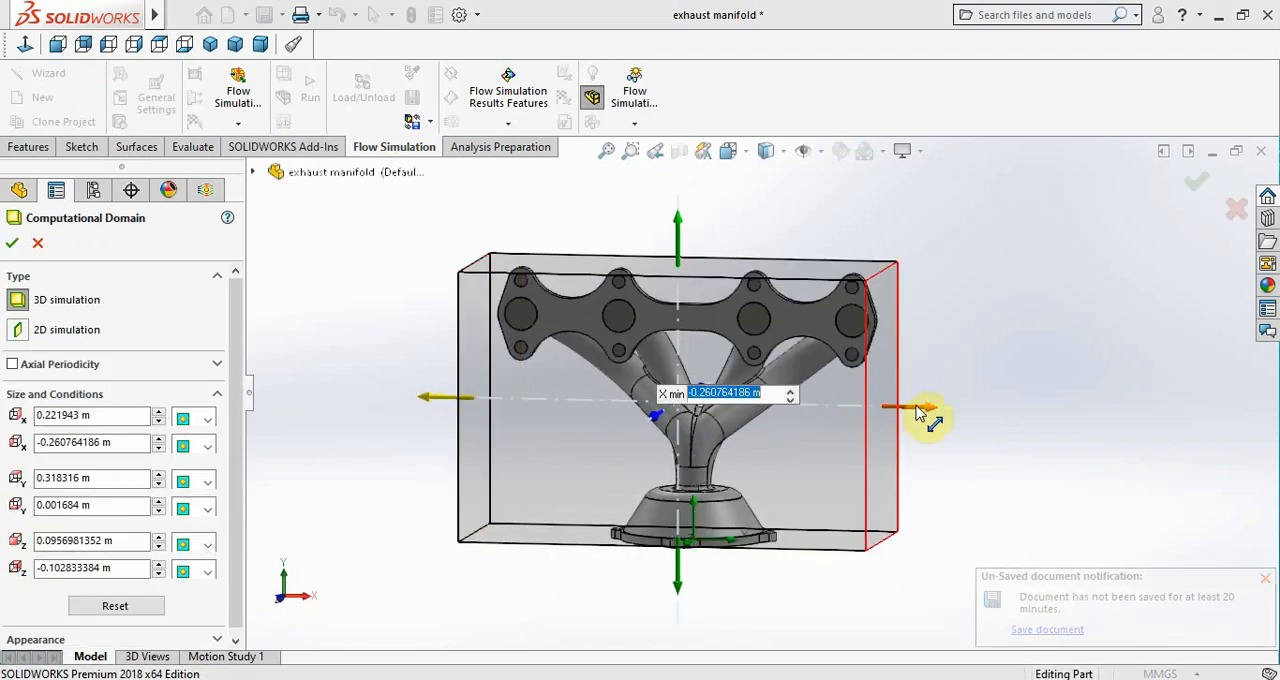
pyautogui.moveTo(930, 408); pyautogui.dragTo(986, 410)
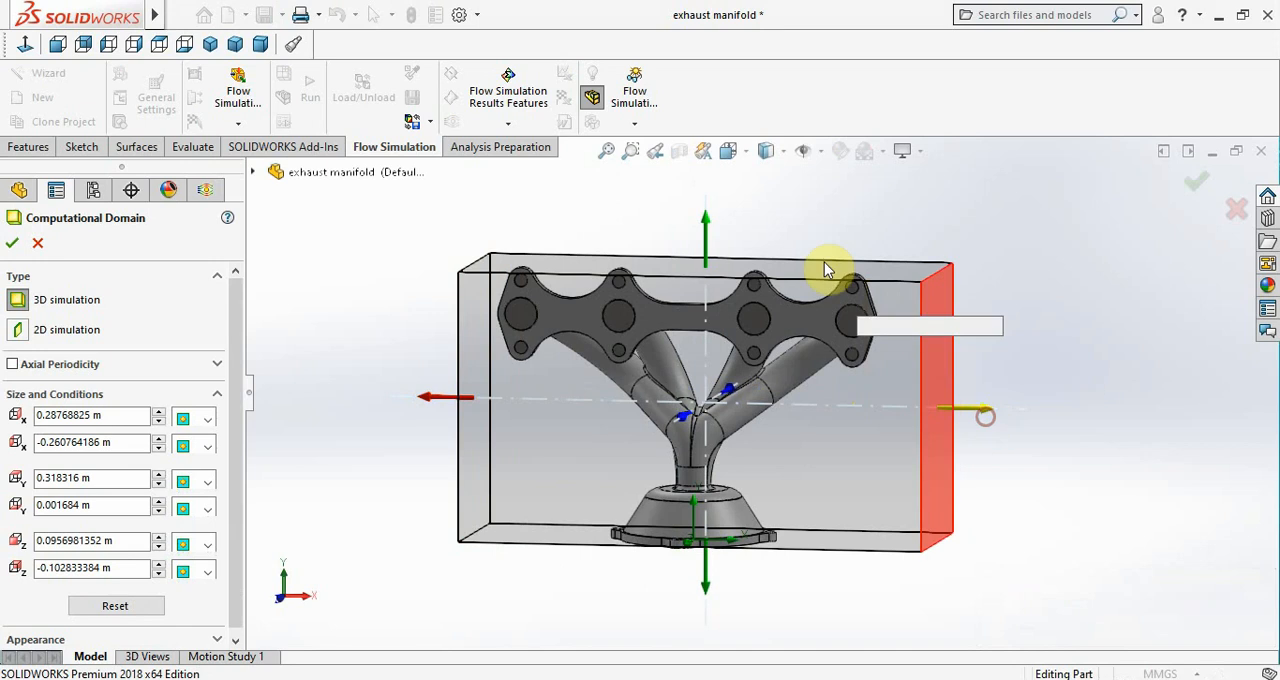
# Extend the computational domain to about 0.346 m Y max, -0.040 m Y min and -0.153 m Z min, and accept it
pyautogui.moveTo(706, 230); pyautogui.dragTo(705, 196)
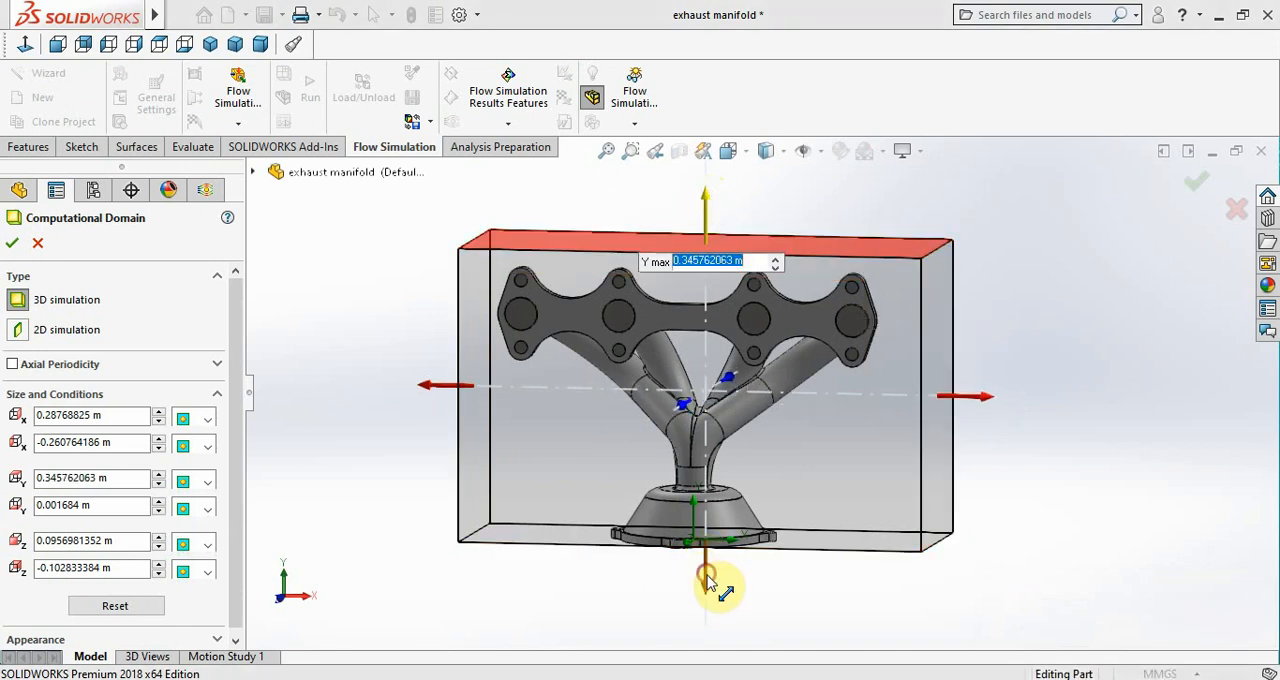
pyautogui.moveTo(714, 586); pyautogui.dragTo(705, 612)
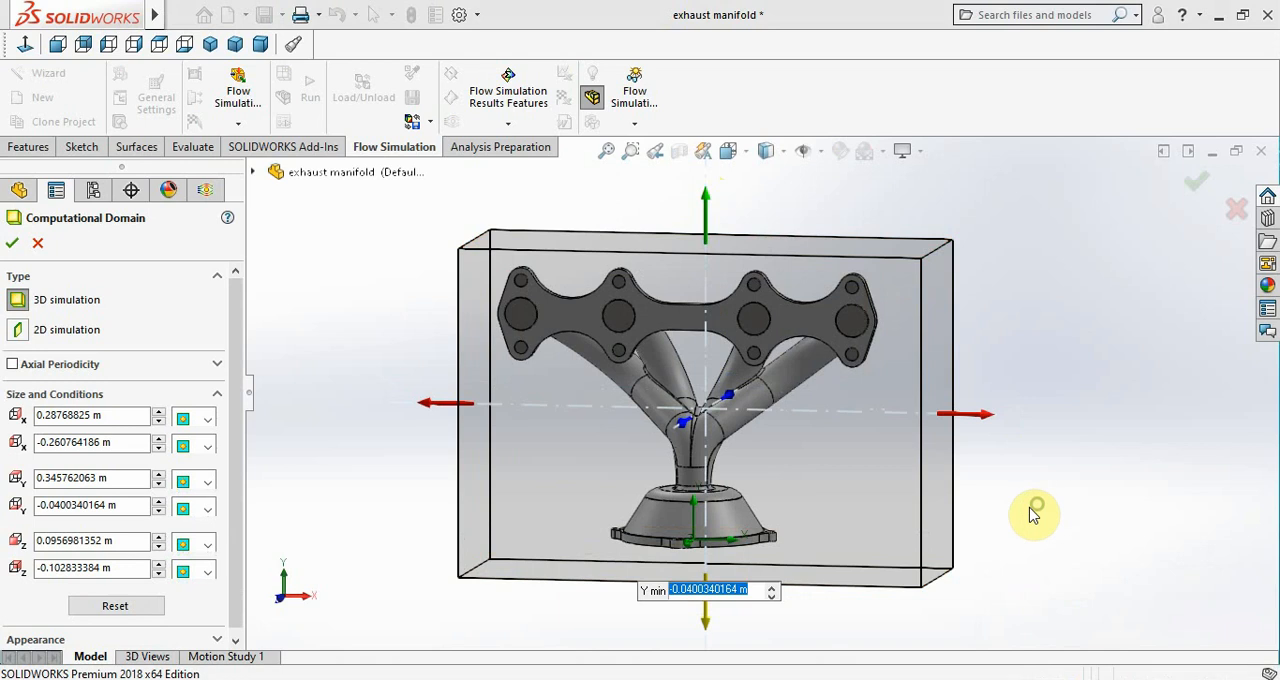
pyautogui.moveTo(957, 514); pyautogui.dragTo(931, 486, button='middle')
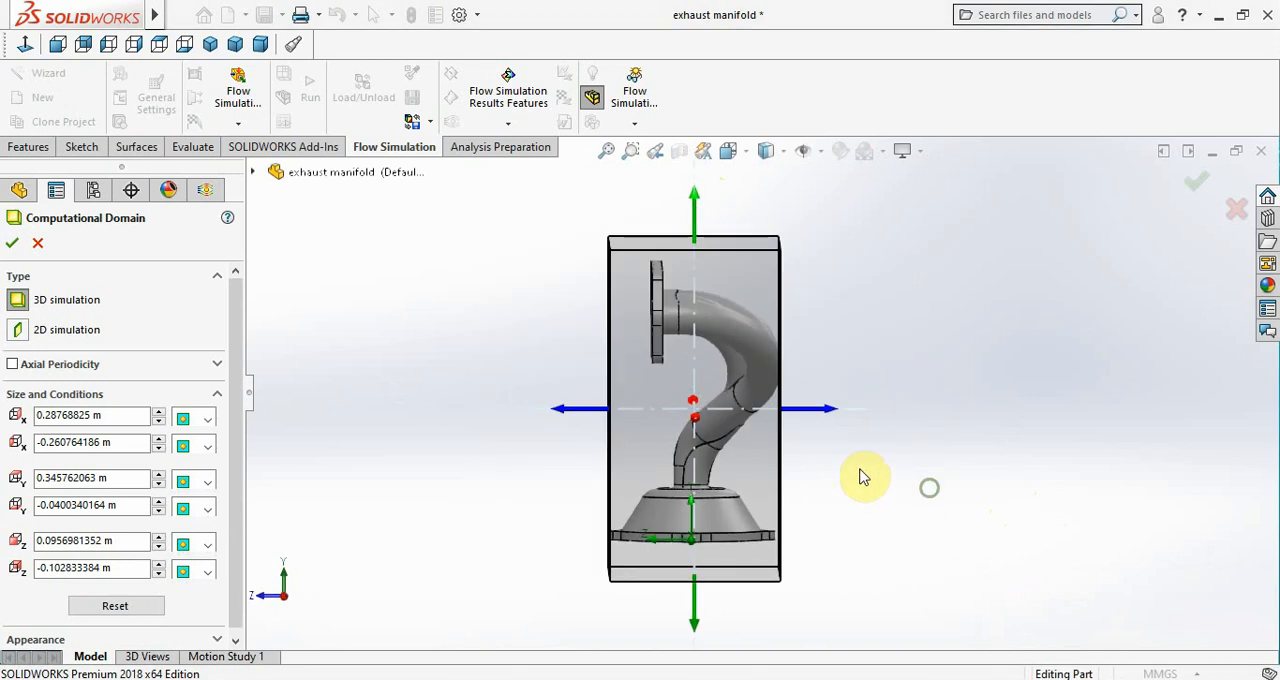
pyautogui.moveTo(831, 414); pyautogui.dragTo(876, 414)
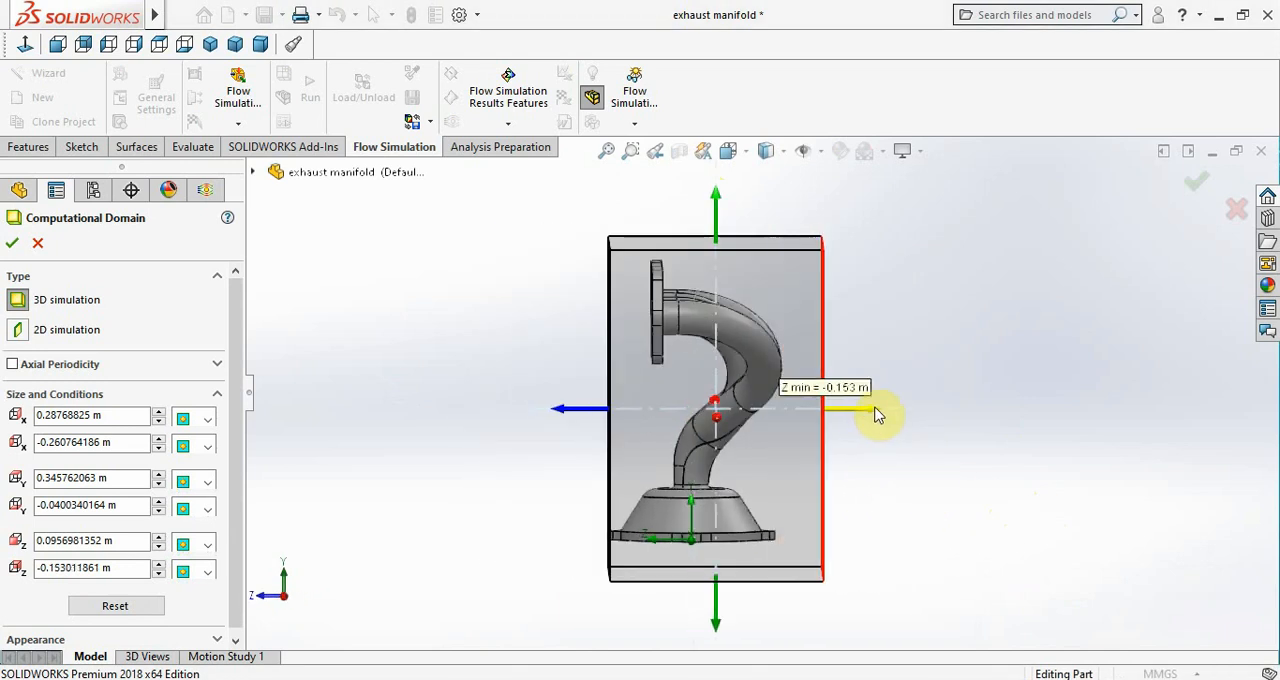
pyautogui.click(17, 249)
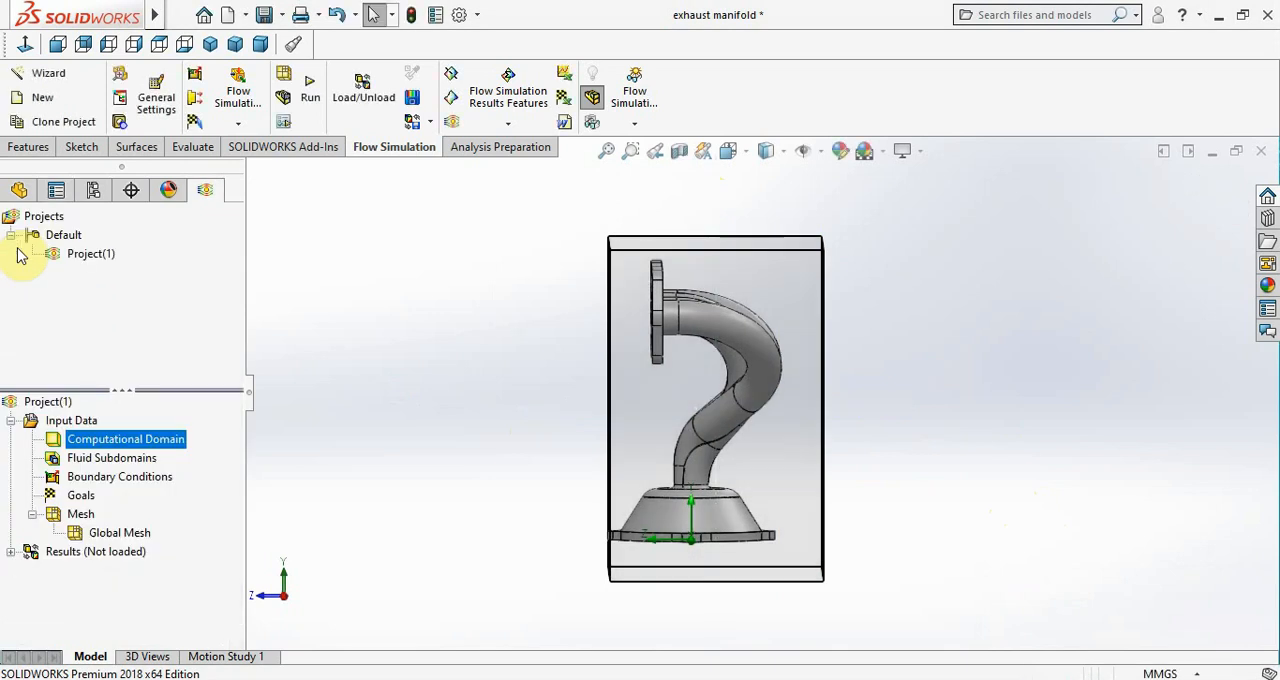
# Create a planar section view of the manifold along the Front Plane with a -10 mm offset
pyautogui.click(677, 158)
pyautogui.moveTo(888, 445); pyautogui.dragTo(877, 506, button='middle')
pyautogui.moveTo(809, 449); pyautogui.dragTo(808, 420)
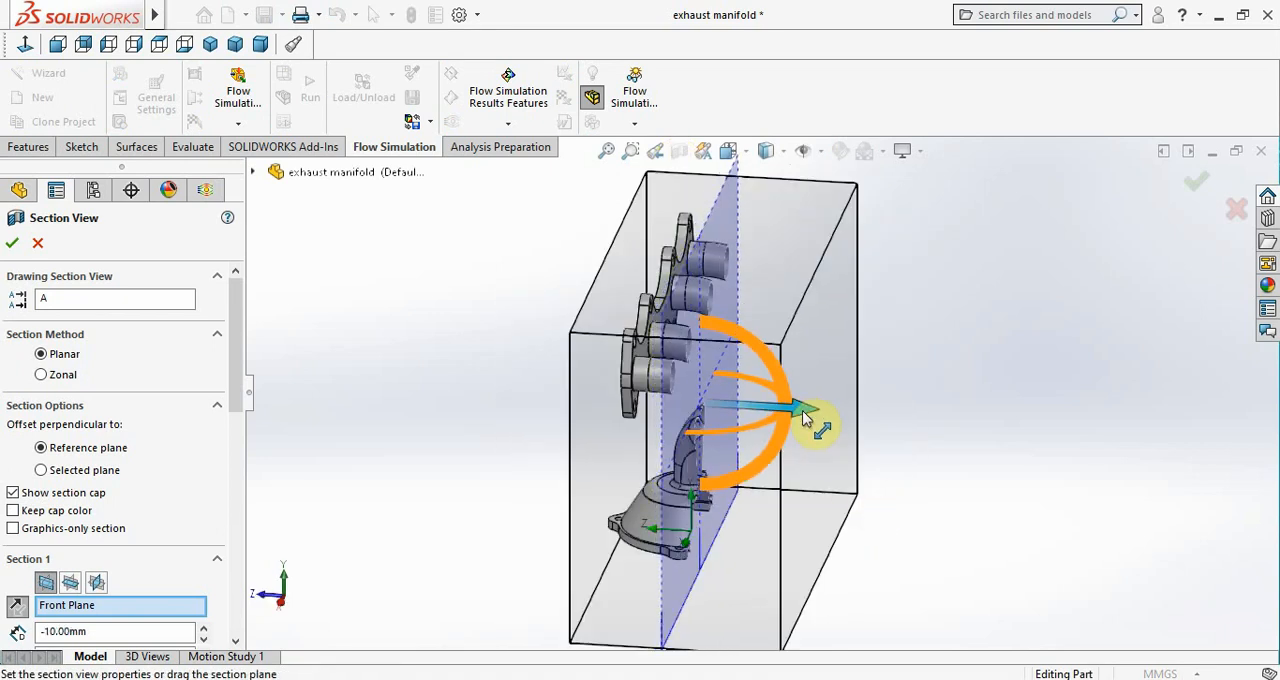
pyautogui.click(13, 246)
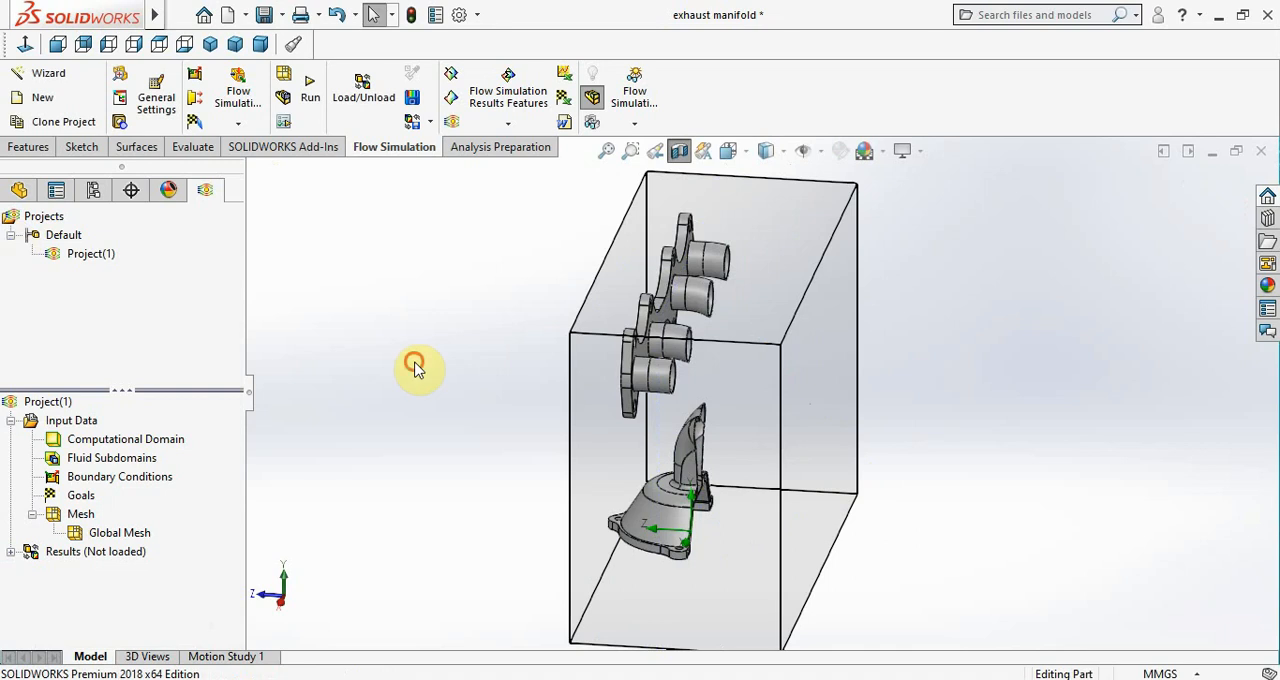
# Add an Inlet Velocity boundary condition of 3.1 m/s on the inner lid face of the port at the flange's +X end
pyautogui.rightClick(128, 480)
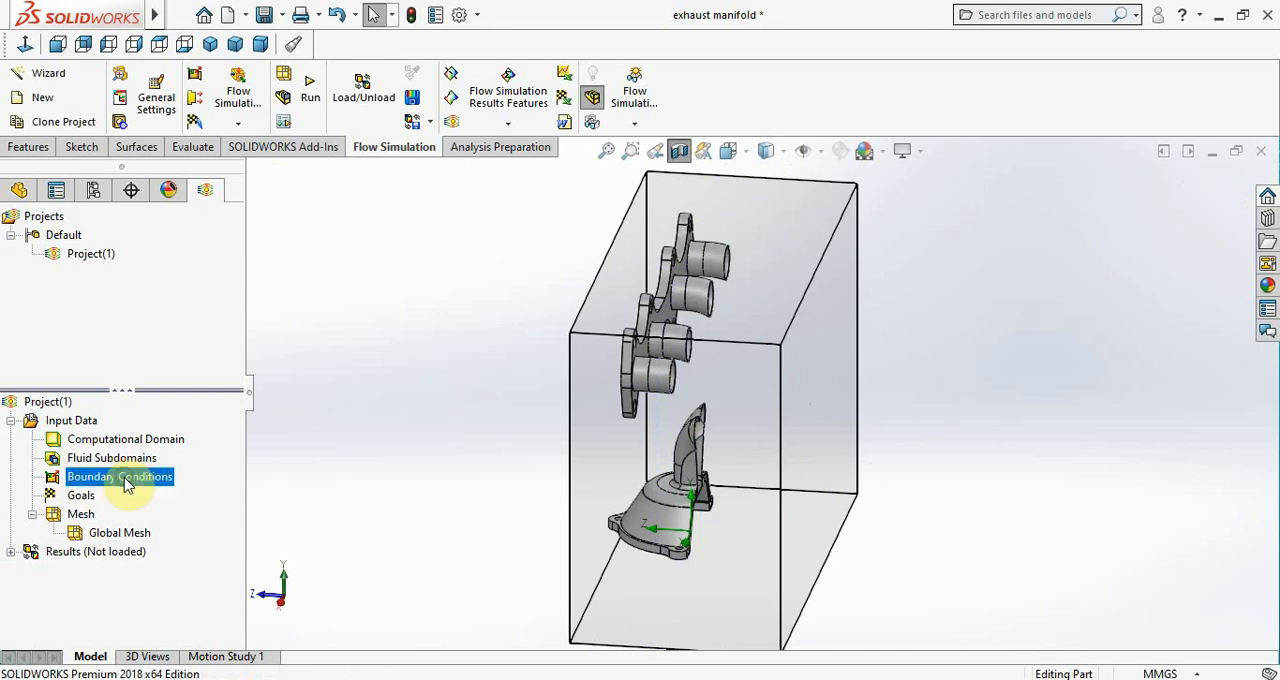
pyautogui.click(140, 489)
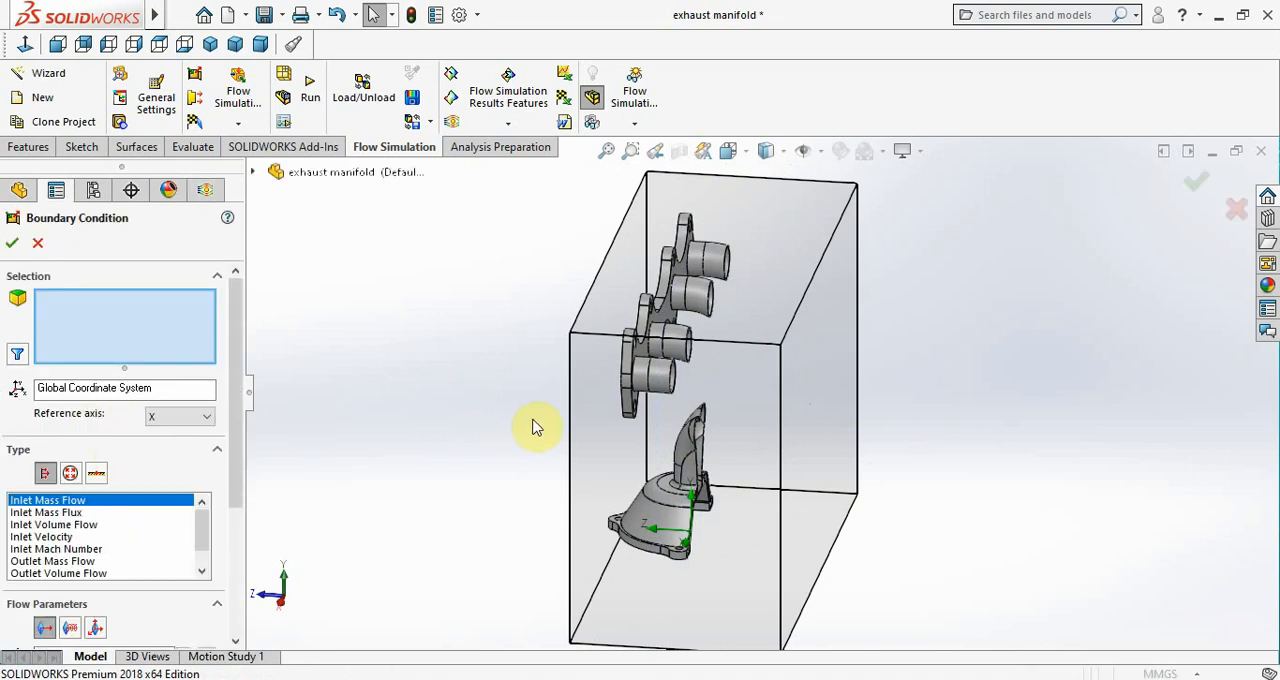
pyautogui.moveTo(531, 429); pyautogui.dragTo(465, 334, button='middle')
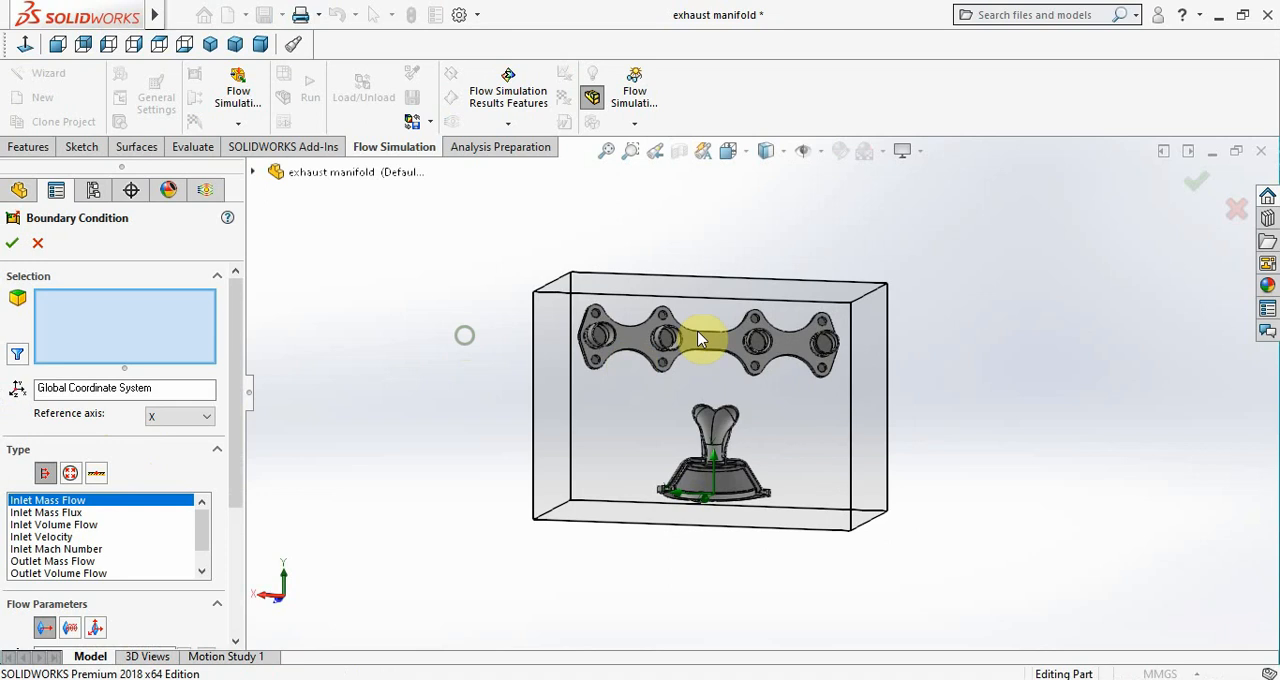
pyautogui.scroll(-5, 707, 337)
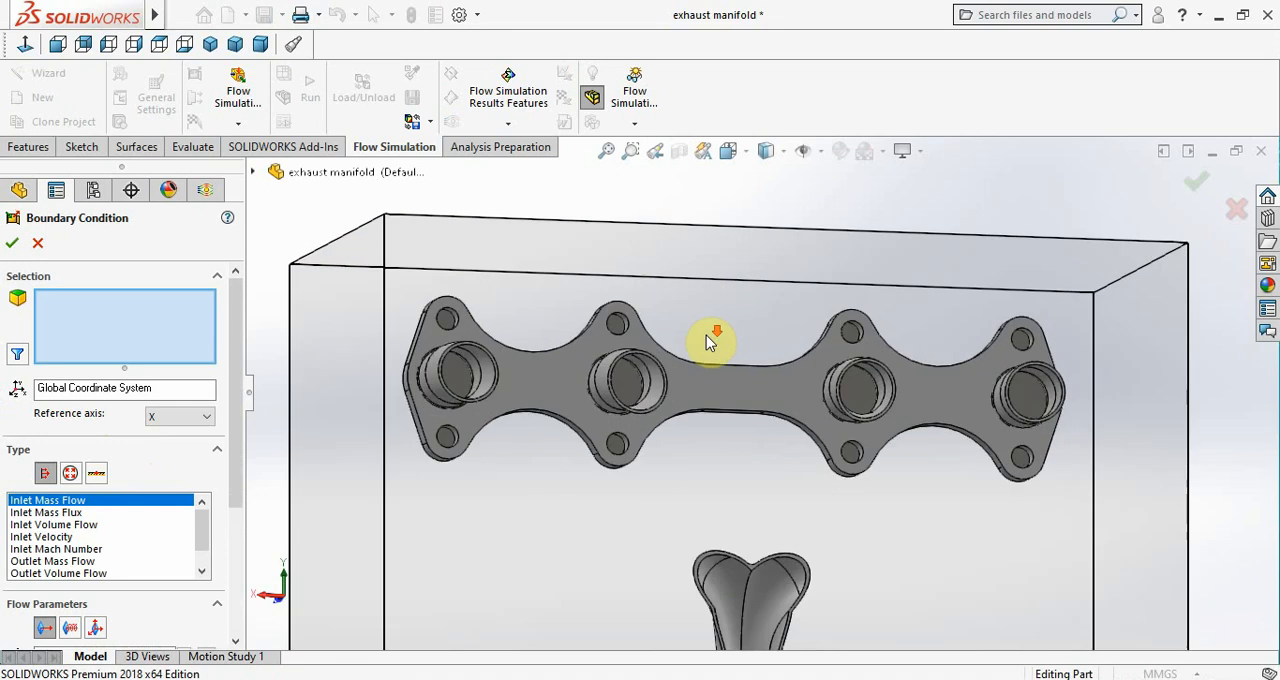
pyautogui.click(453, 377)
pyautogui.click(40, 537)
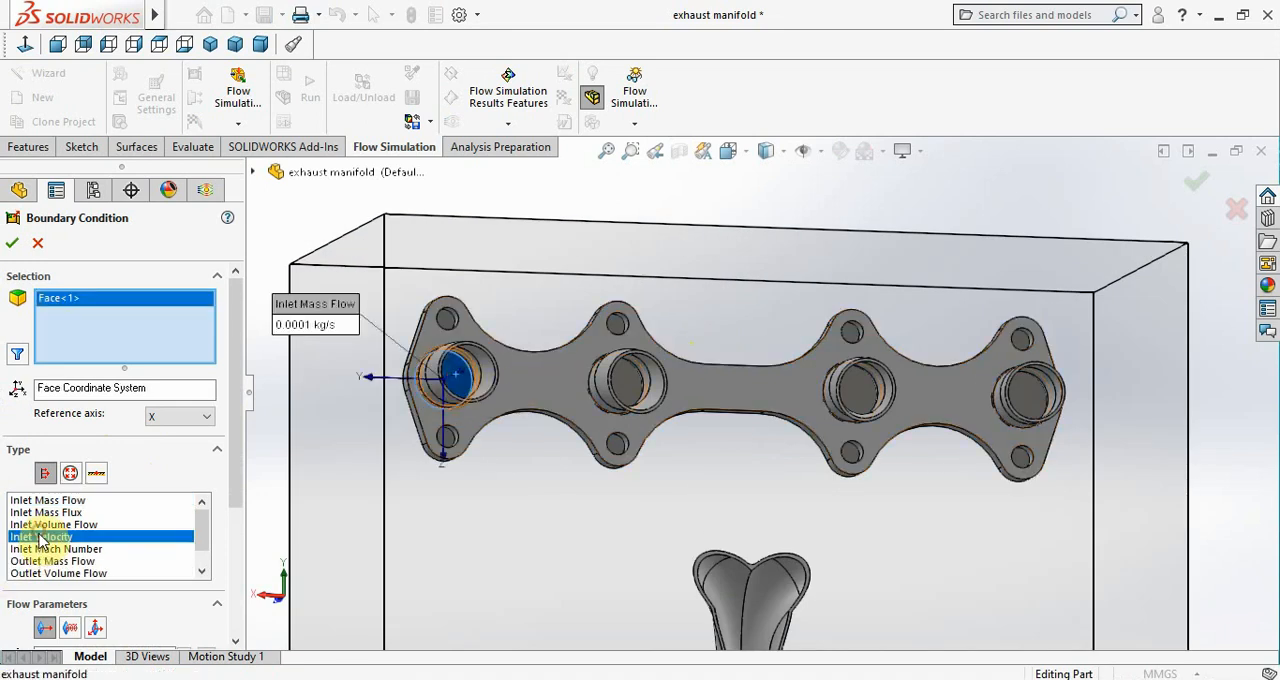
pyautogui.scroll(-3, 20, 550)
pyautogui.doubleClick(41, 467)
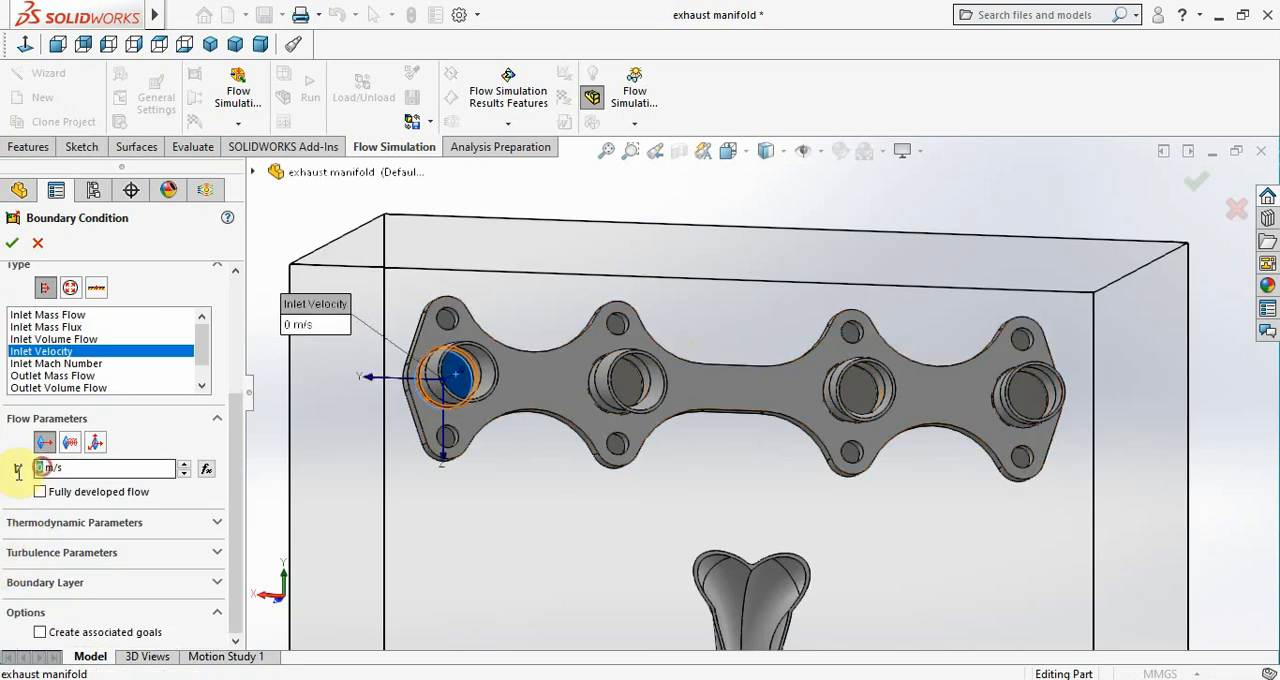
pyautogui.write('3.1')
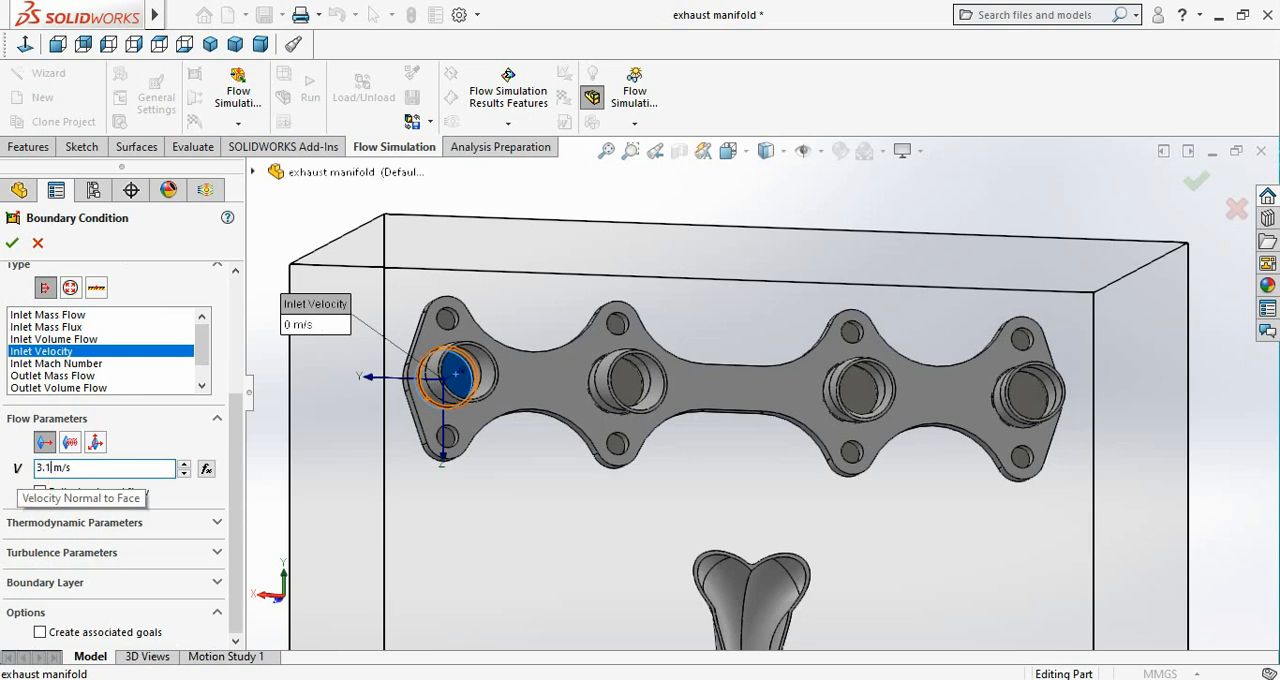
pyautogui.click(10, 244)
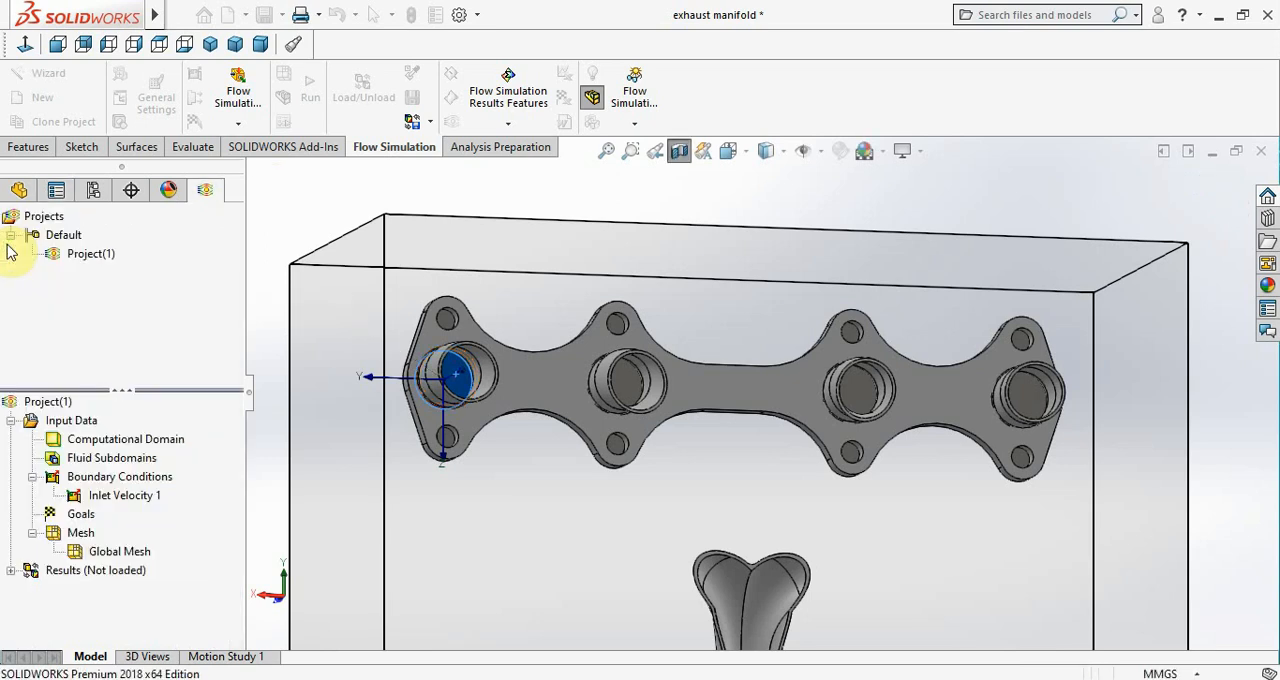
# Add an Inlet Velocity boundary condition of 3.2 m/s on the inner lid face of the second port from the +X end
pyautogui.rightClick(113, 485)
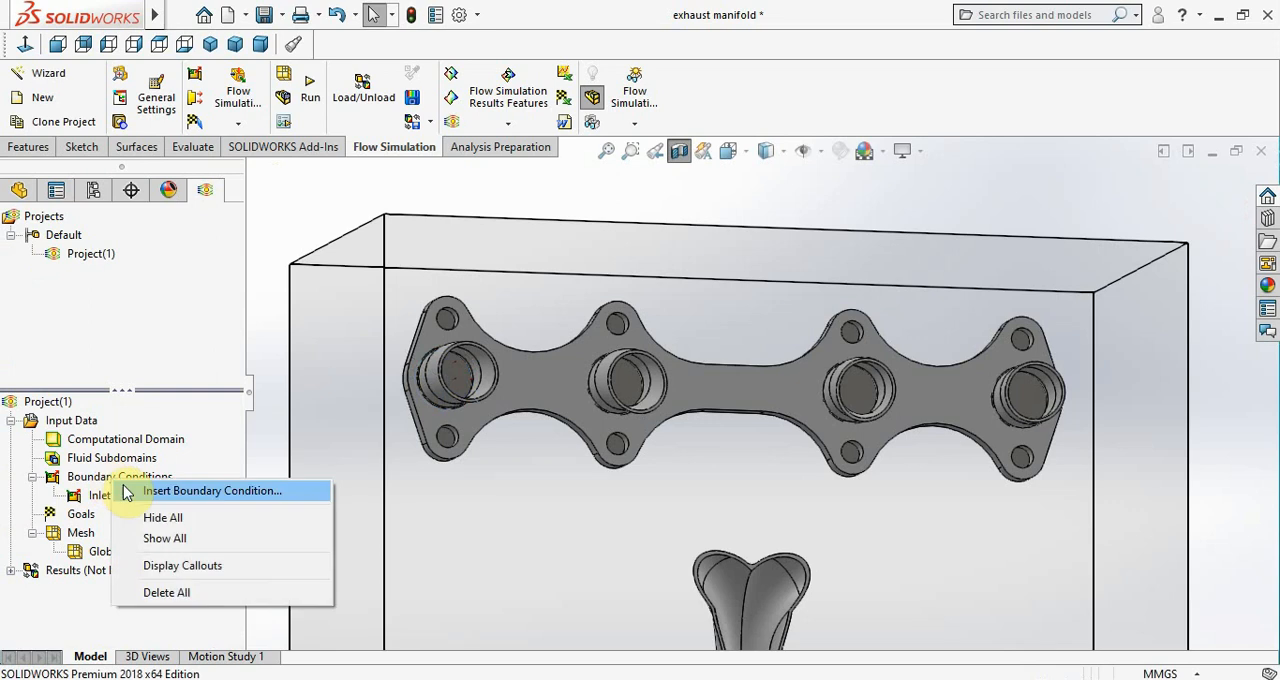
pyautogui.click(130, 489)
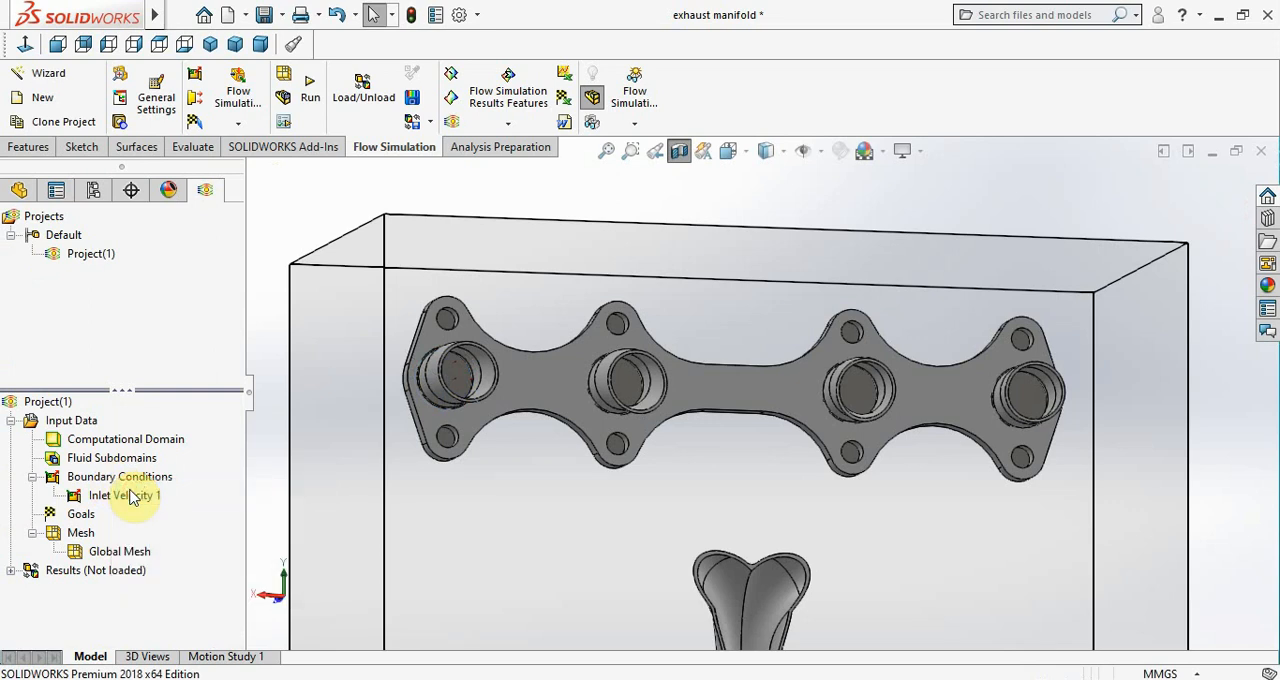
pyautogui.click(628, 386)
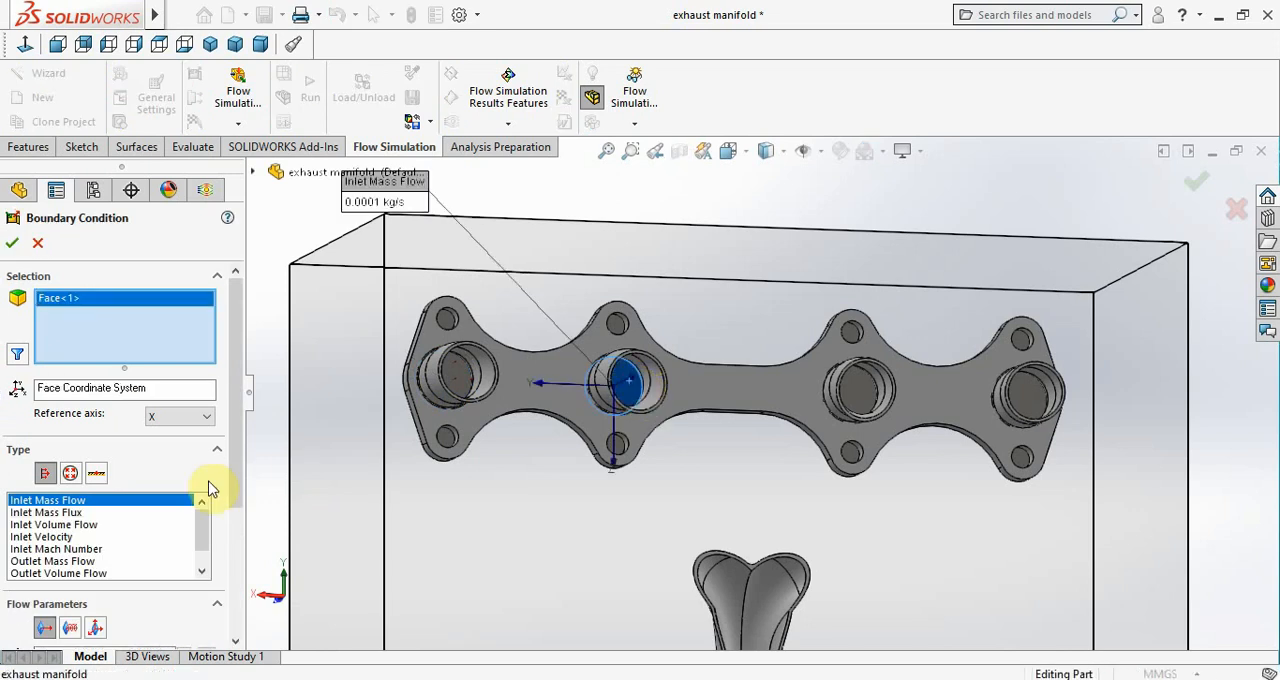
pyautogui.click(40, 537)
pyautogui.scroll(-3, 30, 550)
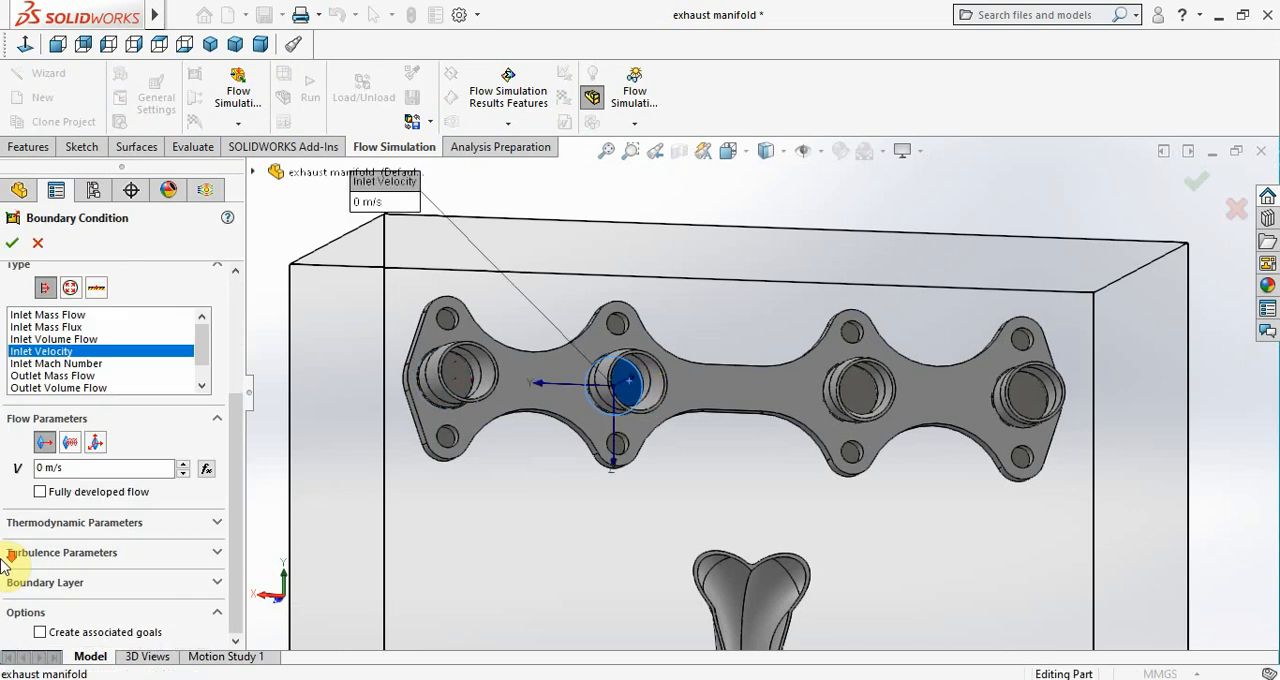
pyautogui.moveTo(47, 469); pyautogui.dragTo(29, 475)
pyautogui.write('3.2')
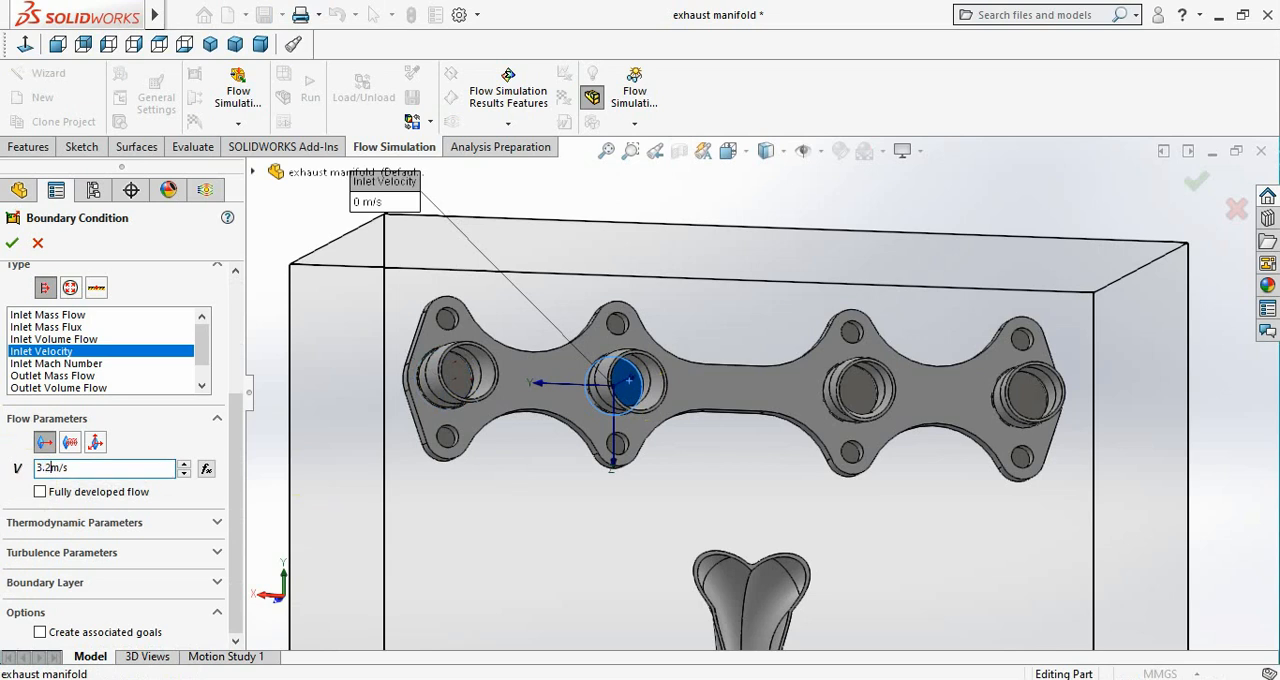
pyautogui.click(12, 247)
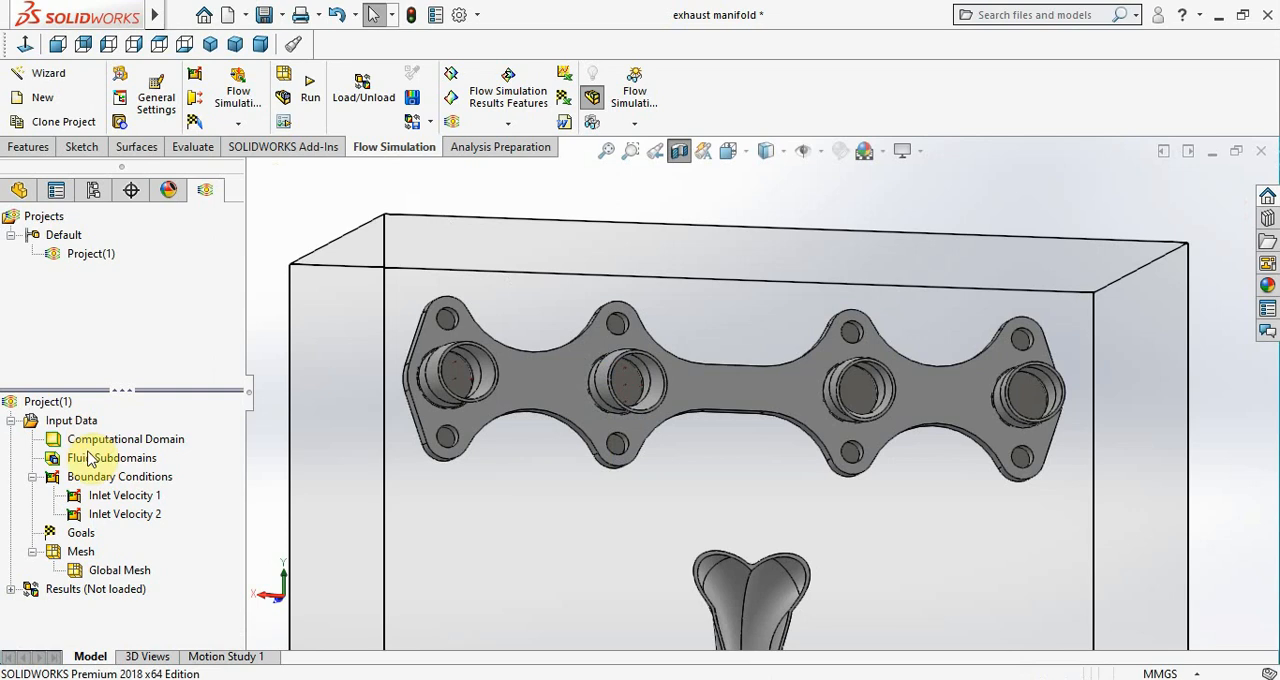
# Add an Inlet Velocity boundary condition of 3.4 m/s on the inner lid face of the third port from the +X end
pyautogui.rightClick(97, 486)
pyautogui.click(110, 490)
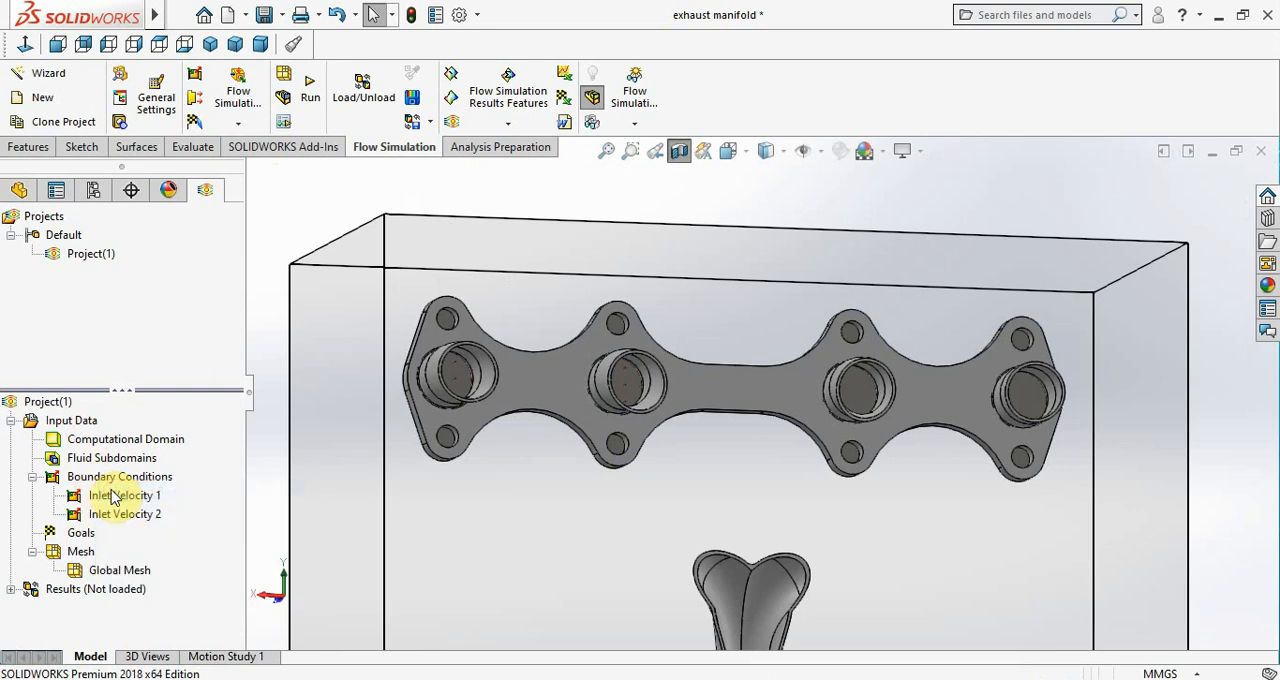
pyautogui.click(865, 395)
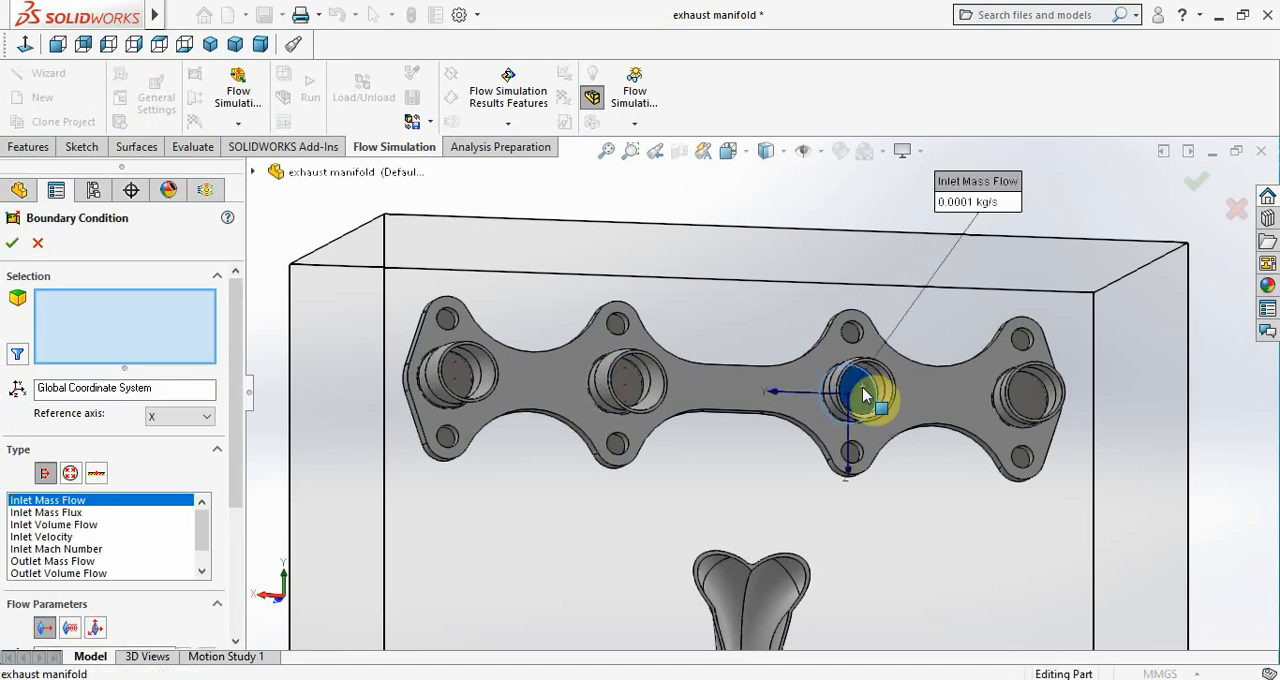
pyautogui.click(38, 539)
pyautogui.scroll(-3, 5, 561)
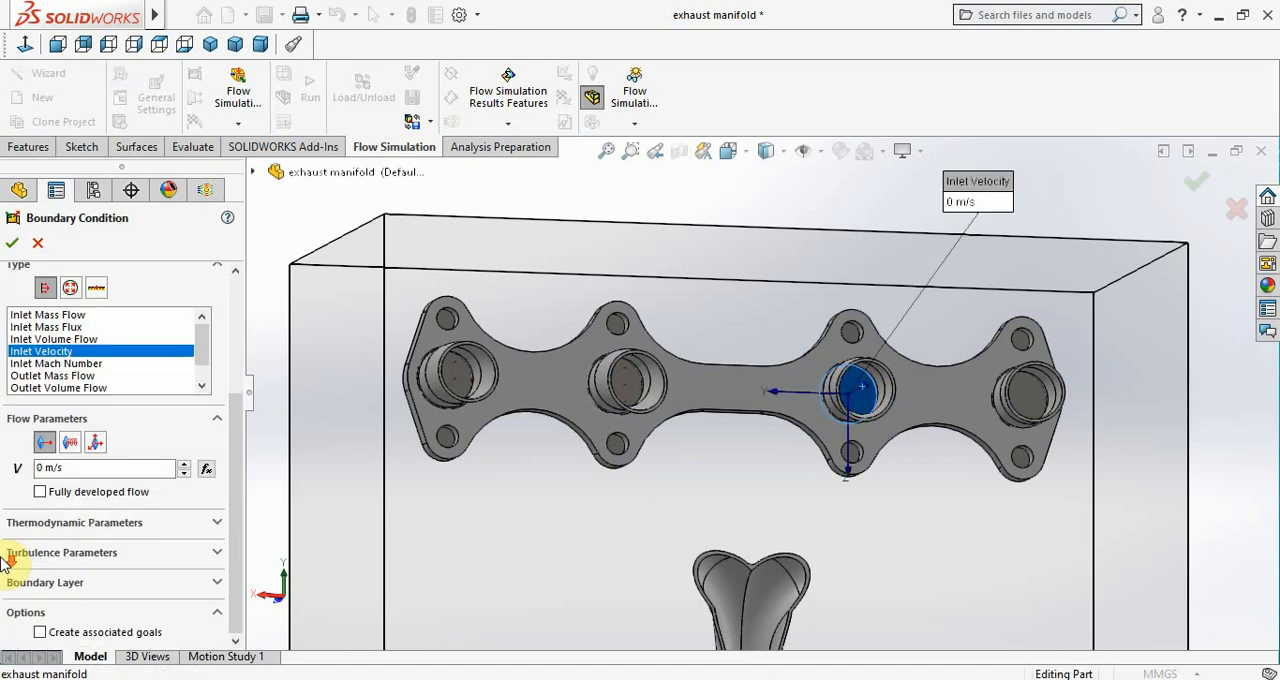
pyautogui.doubleClick(46, 467)
pyautogui.write('3.4')
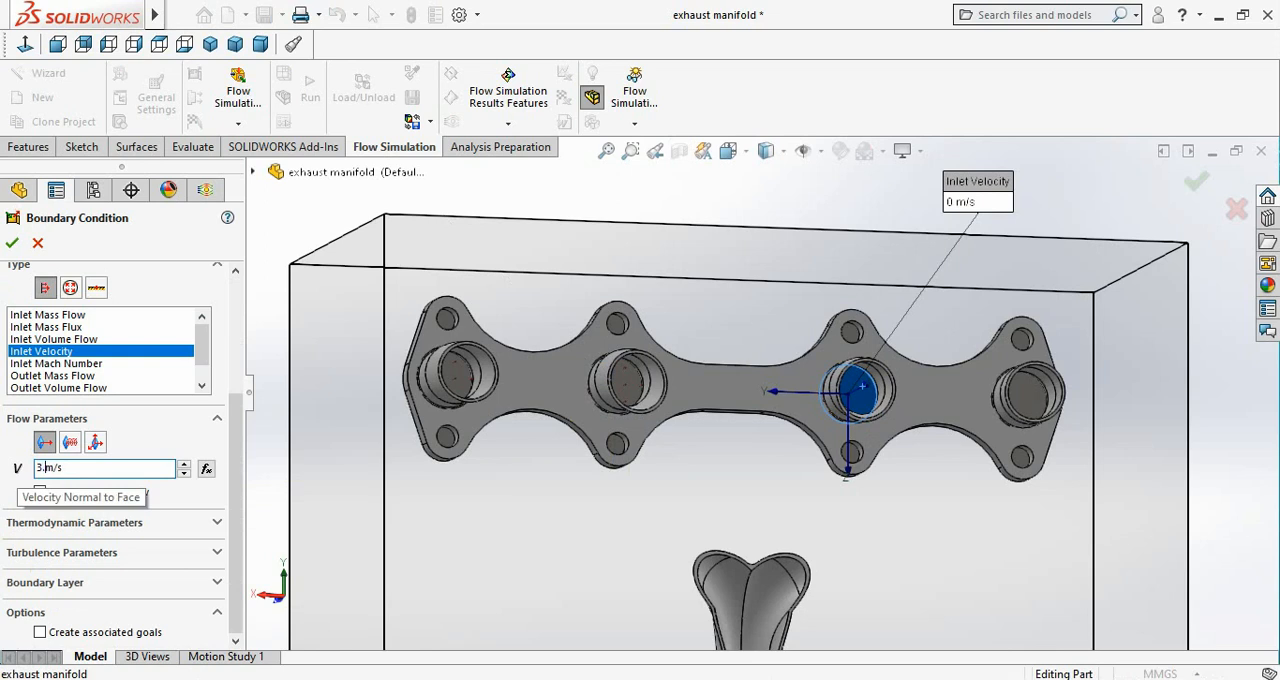
pyautogui.click(8, 250)
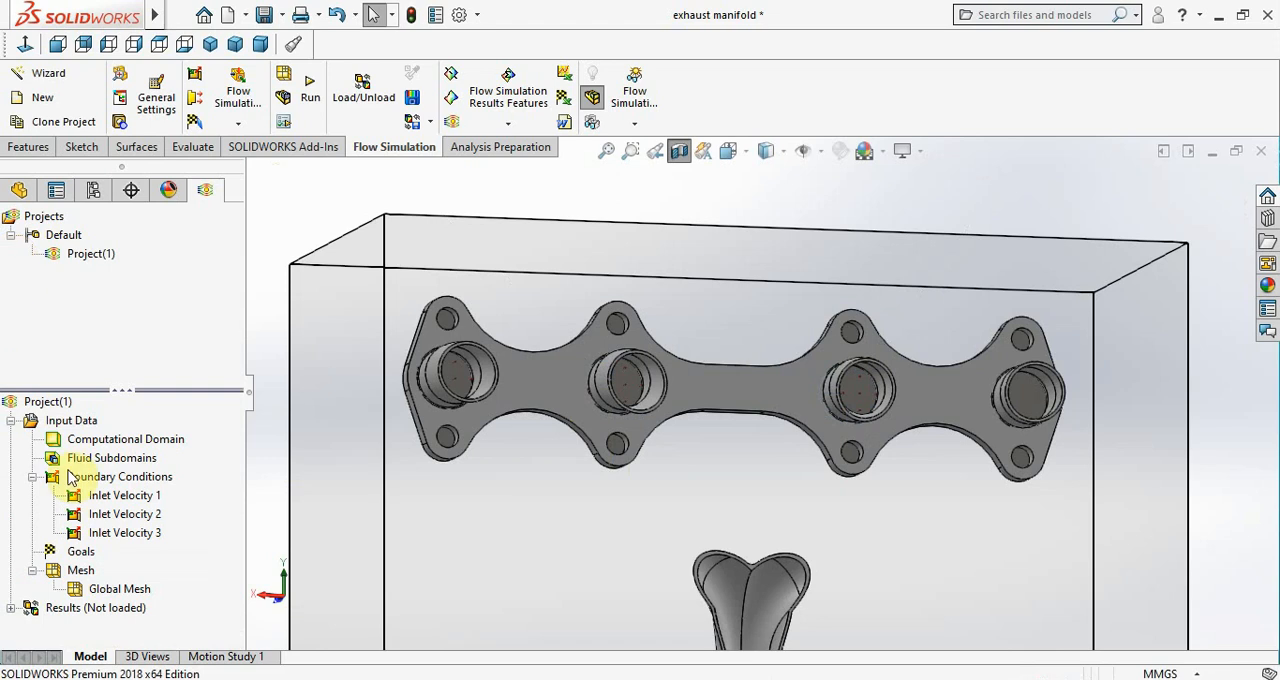
# Add an Inlet Velocity boundary condition of 3.5 m/s on the inner lid face of the port at the flange's -X end
pyautogui.rightClick(126, 474)
pyautogui.click(143, 487)
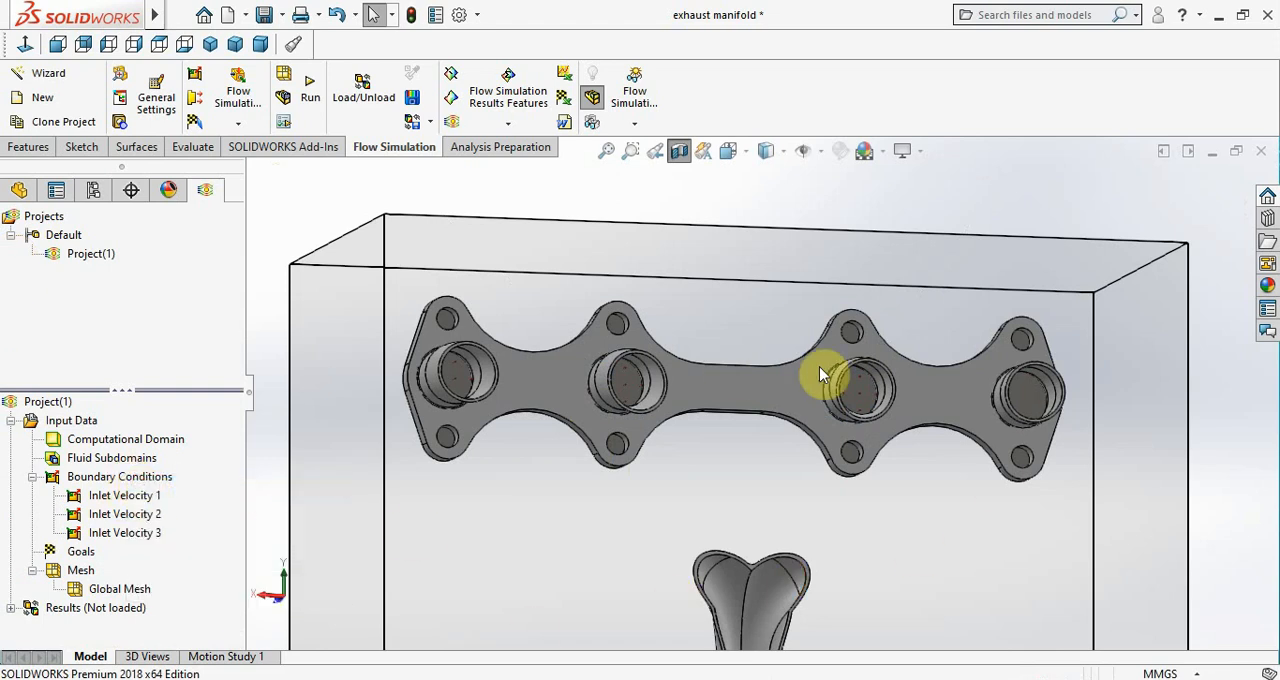
pyautogui.click(1035, 400)
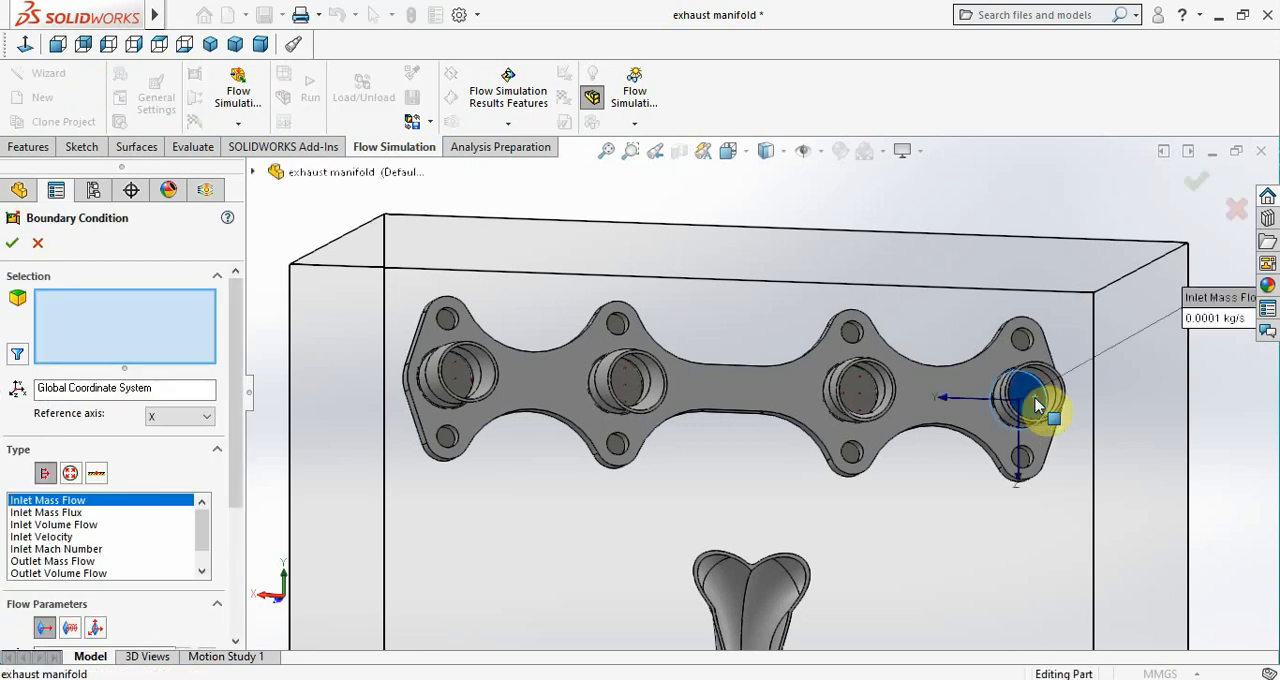
pyautogui.click(100, 537)
pyautogui.scroll(-3, 5, 570)
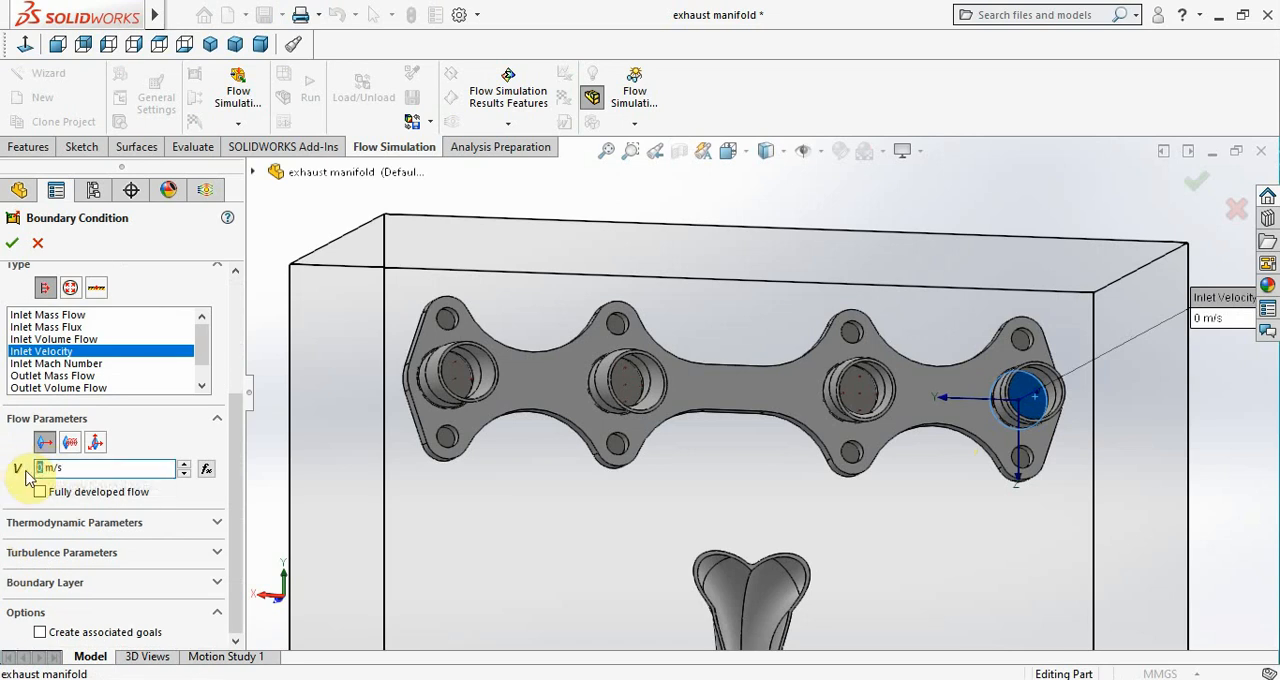
pyautogui.write('3.5')
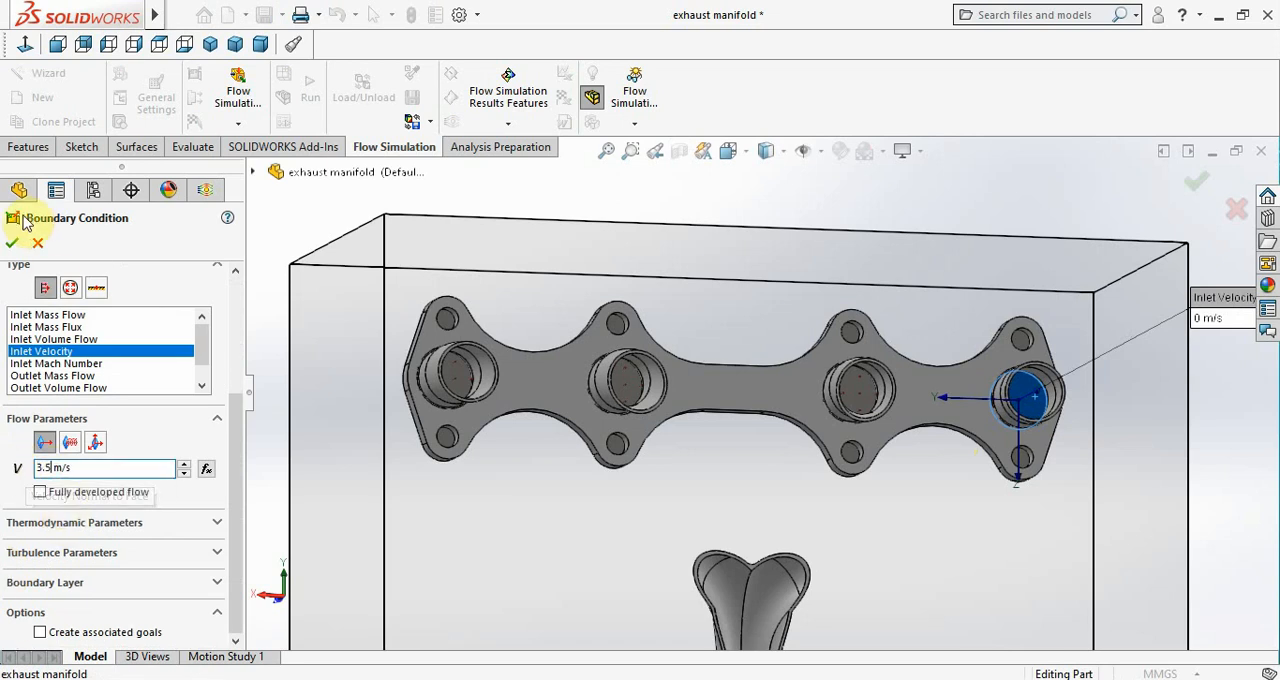
pyautogui.click(11, 246)
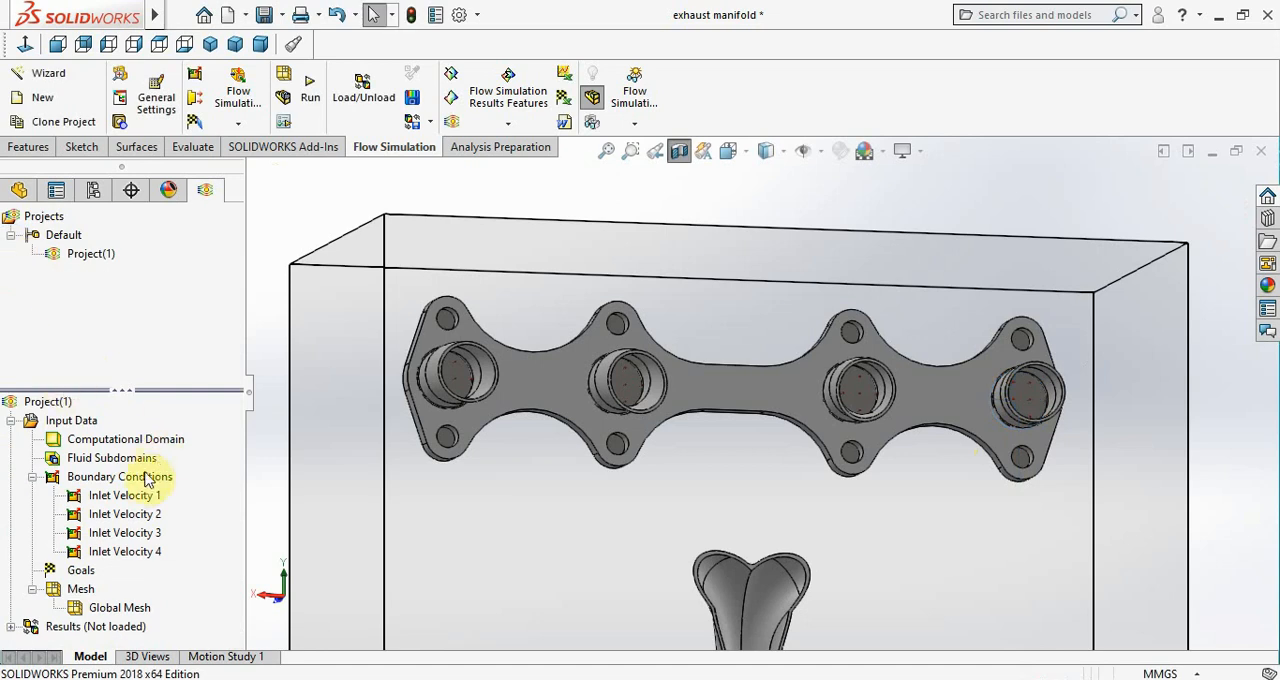
# Add an Environment Pressure boundary condition with the default 101325 Pa on the inner lid face at the collector outlet
pyautogui.rightClick(140, 478)
pyautogui.click(157, 488)
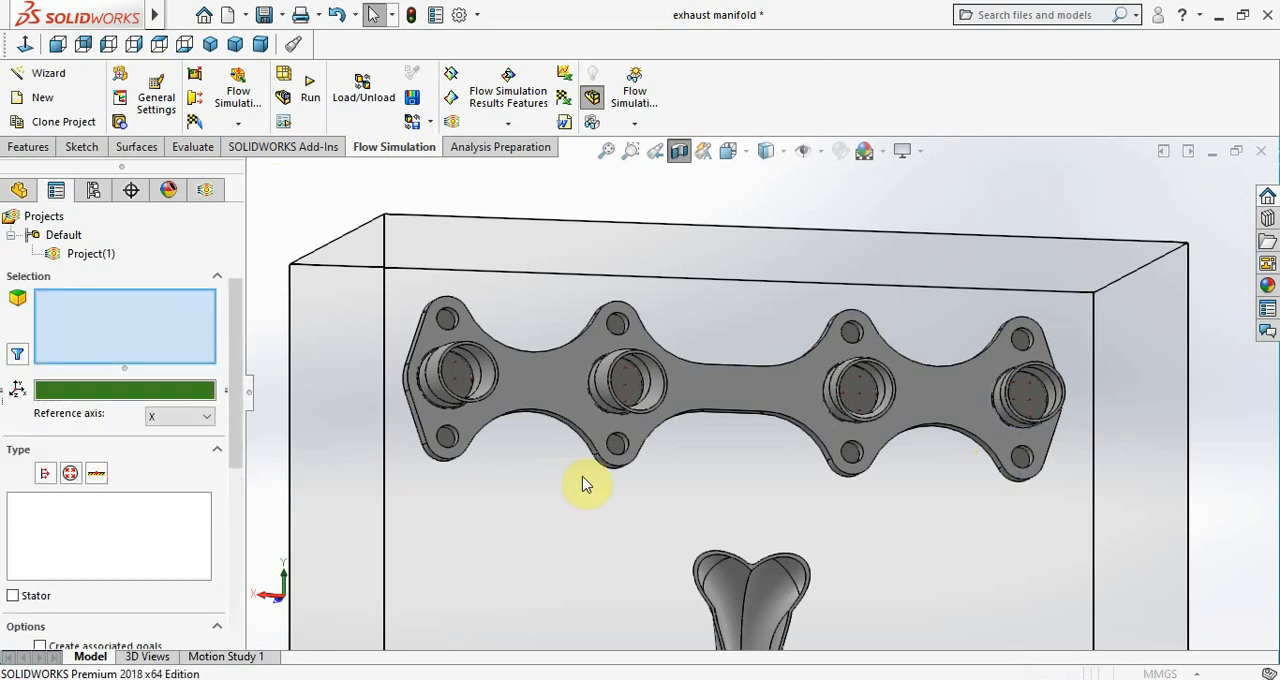
pyautogui.scroll(-6, 586, 485)
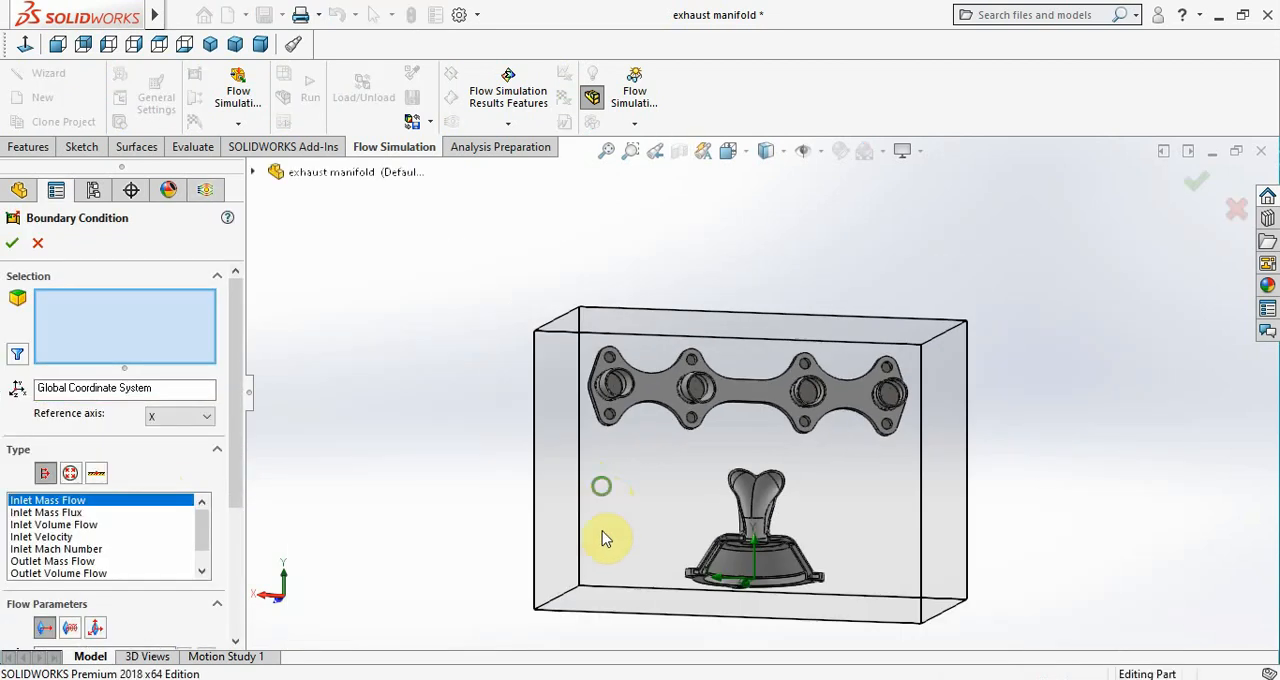
pyautogui.scroll(-8, 750, 510)
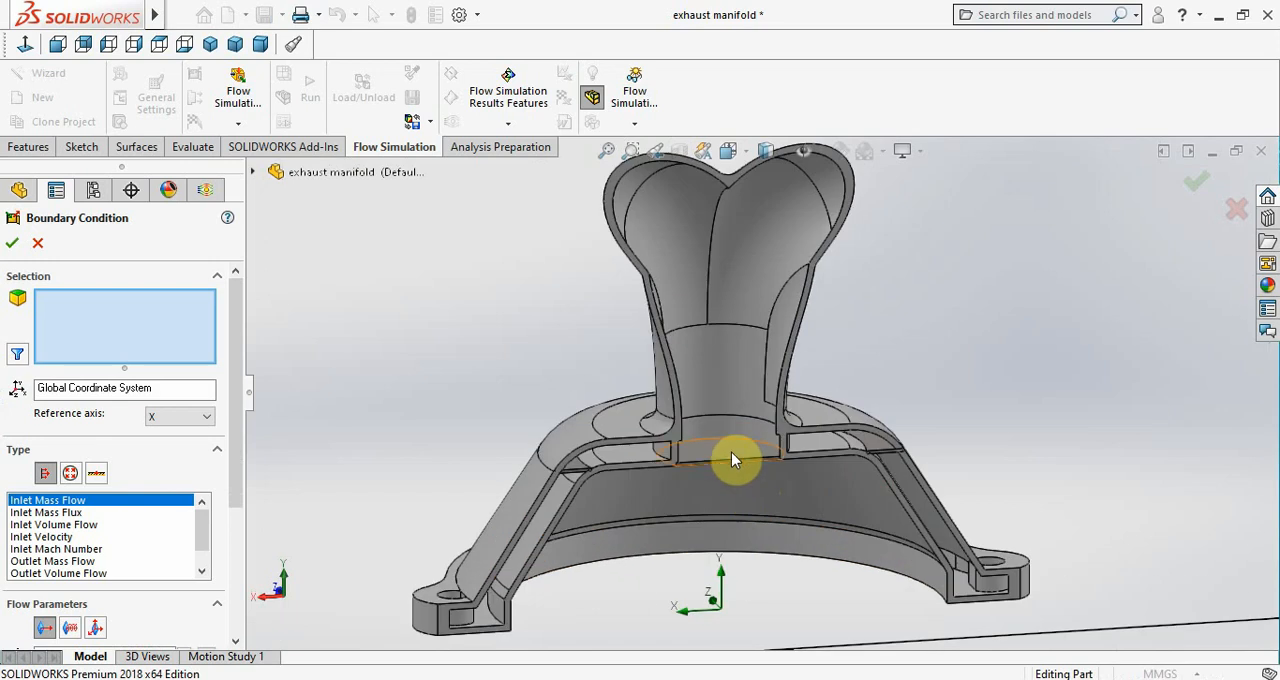
pyautogui.click(731, 451)
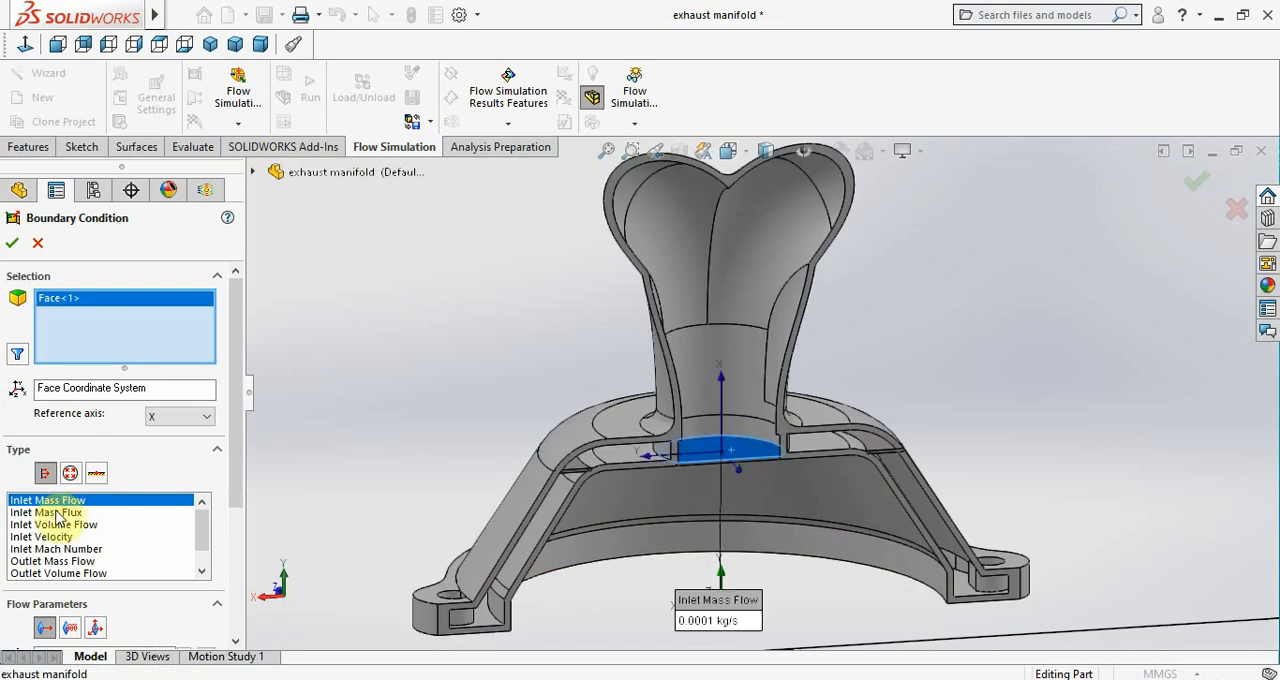
pyautogui.click(70, 472)
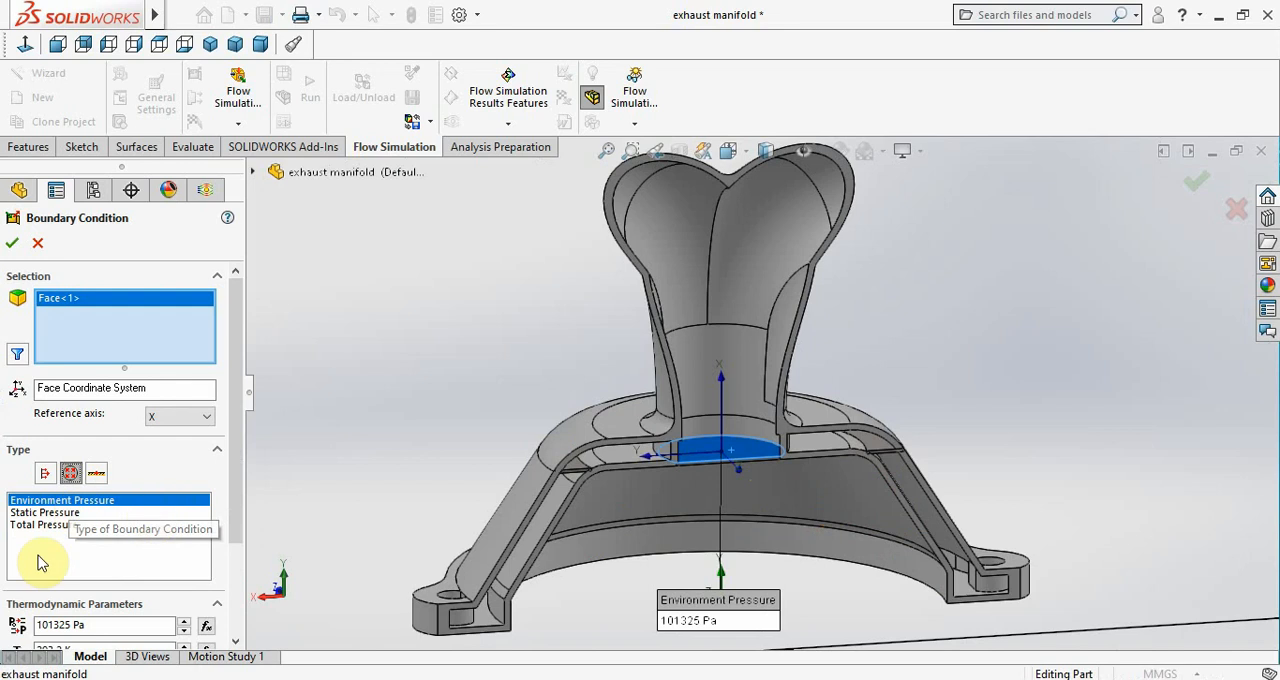
pyautogui.click(8, 250)
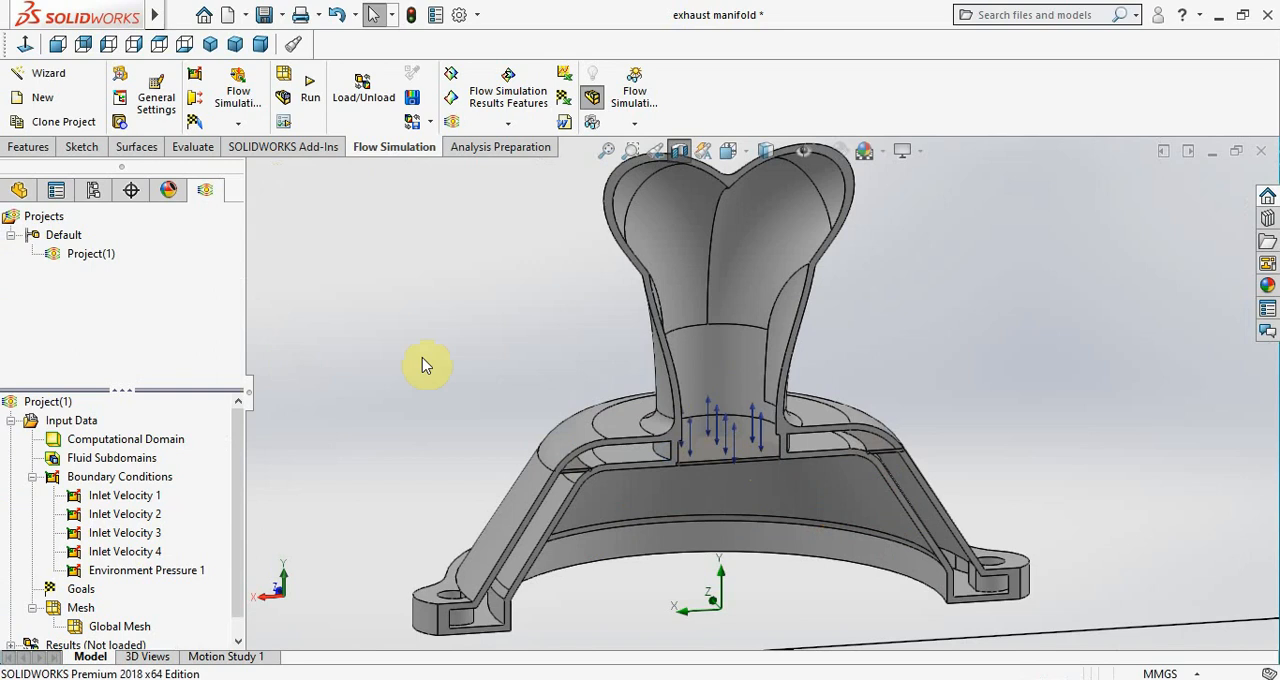
pyautogui.press('f')
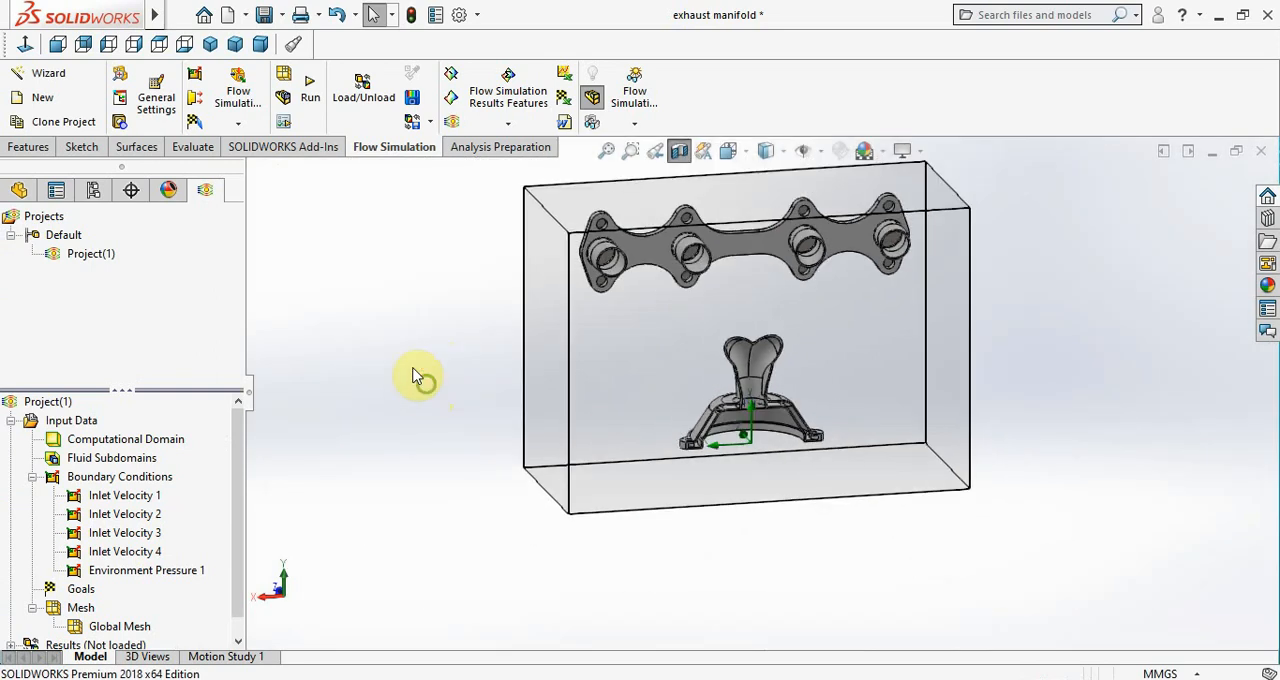
pyautogui.moveTo(415, 375); pyautogui.dragTo(411, 347, button='middle')
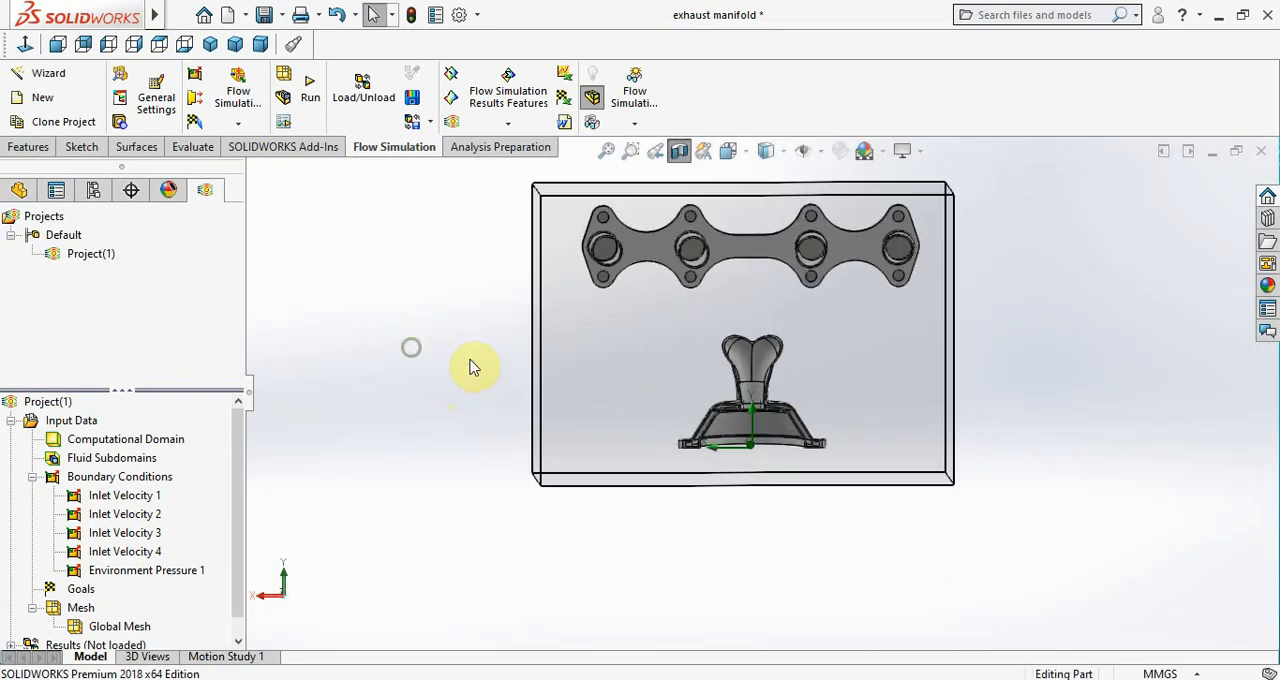
pyautogui.scroll(-3, 757, 272)
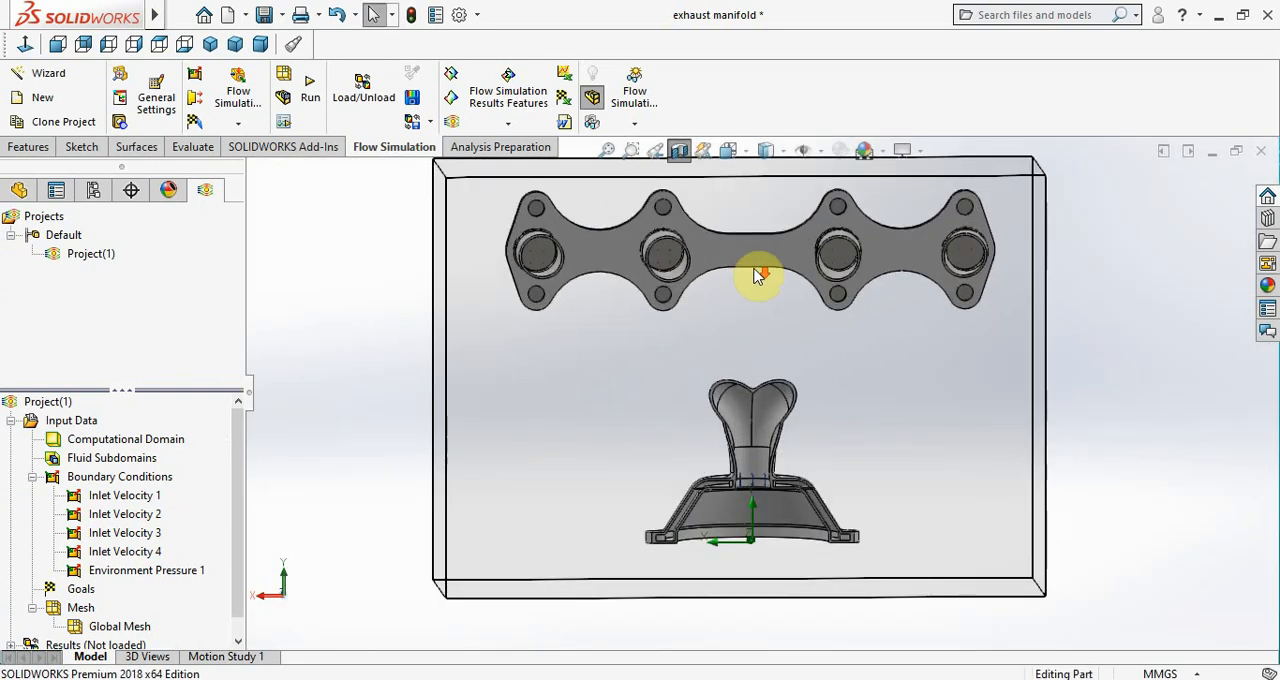
# Run a new flow calculation on this computer with all cores and automatic result loading, tiling the solver's Info and Log windows vertically
pyautogui.click(313, 100)
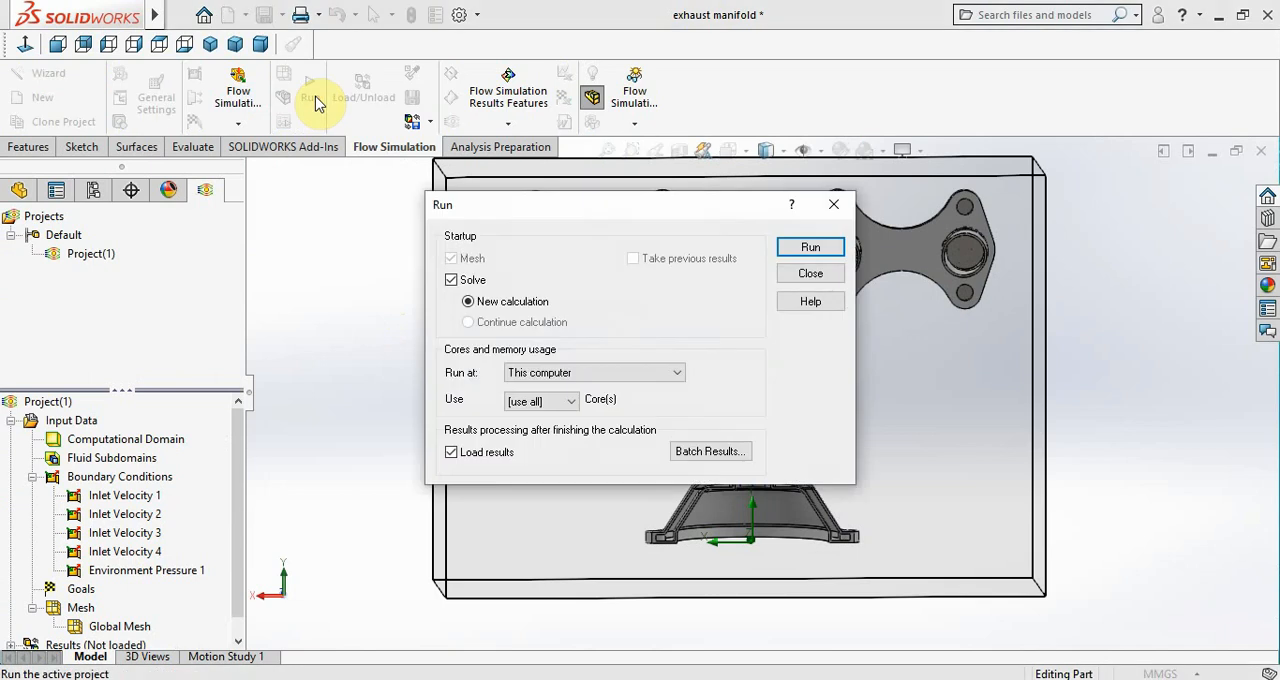
pyautogui.click(811, 248)
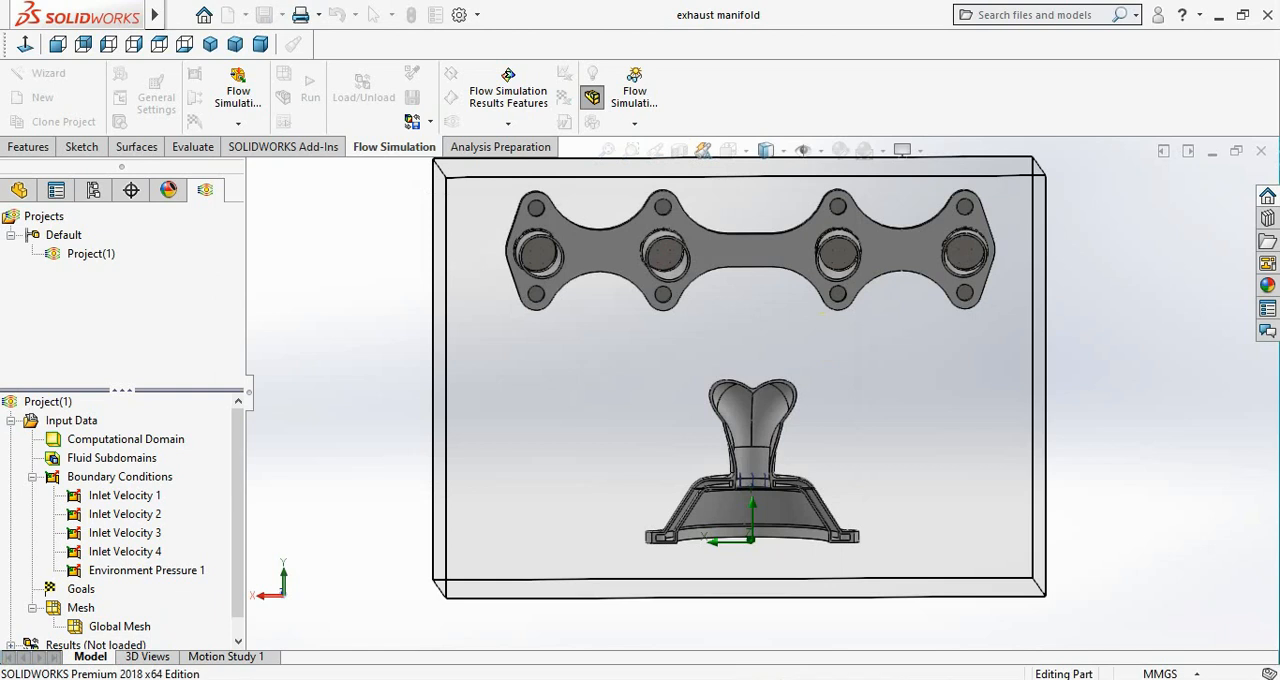
pyautogui.click(760, 672)
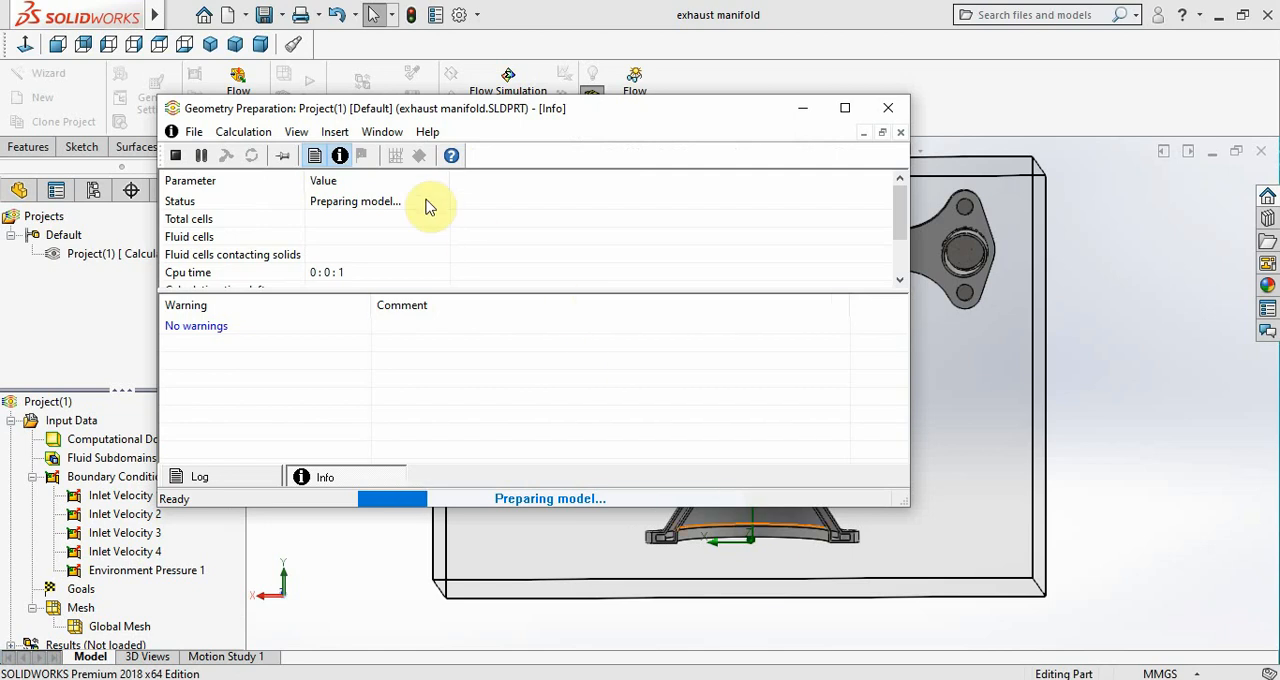
pyautogui.click(381, 131)
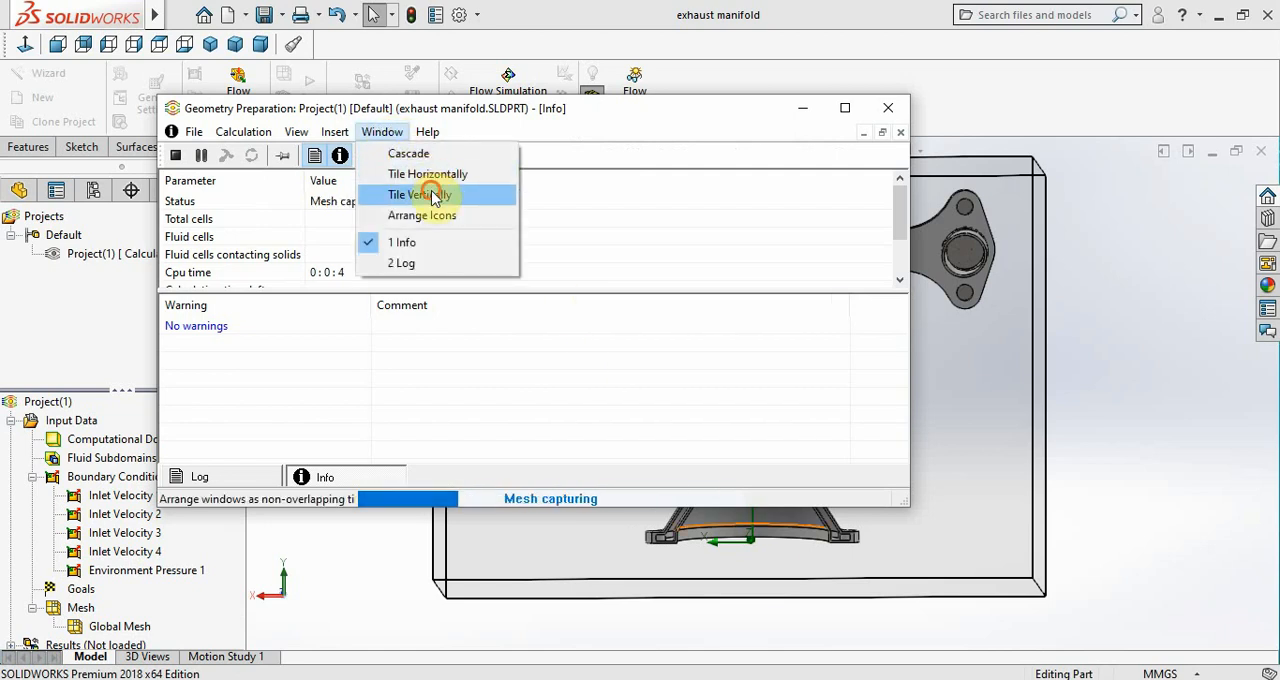
pyautogui.click(433, 197)
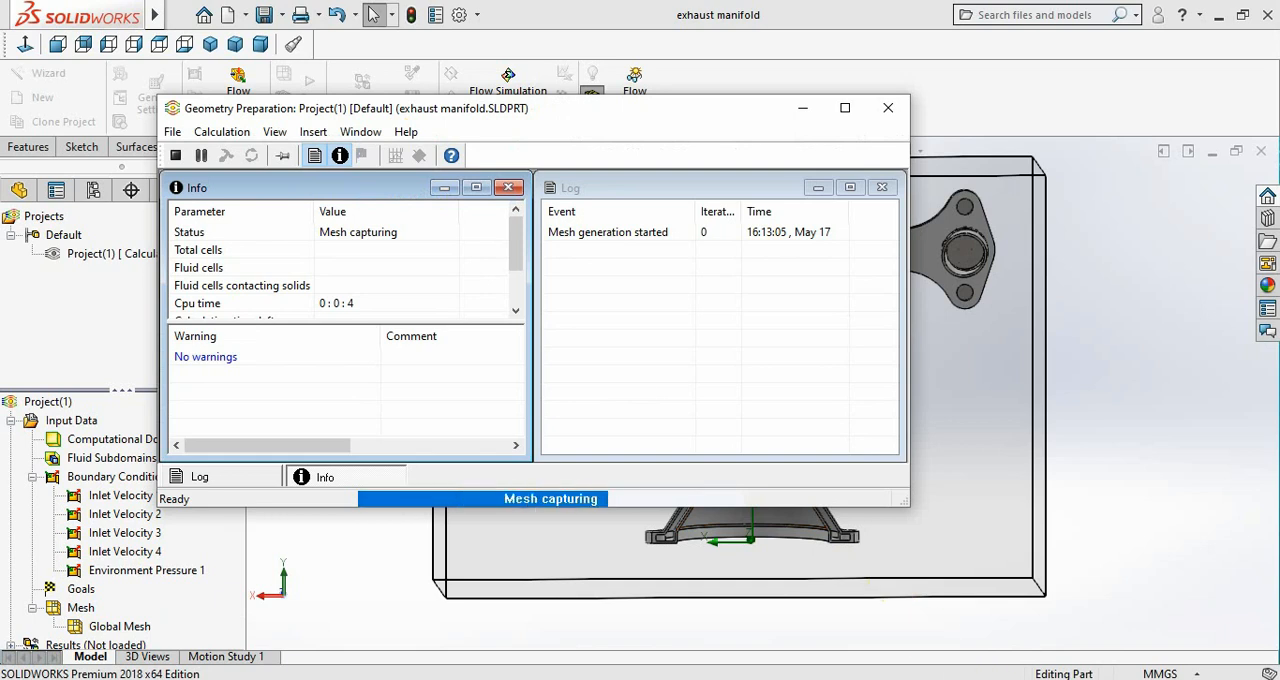
pyautogui.click(1091, 679)
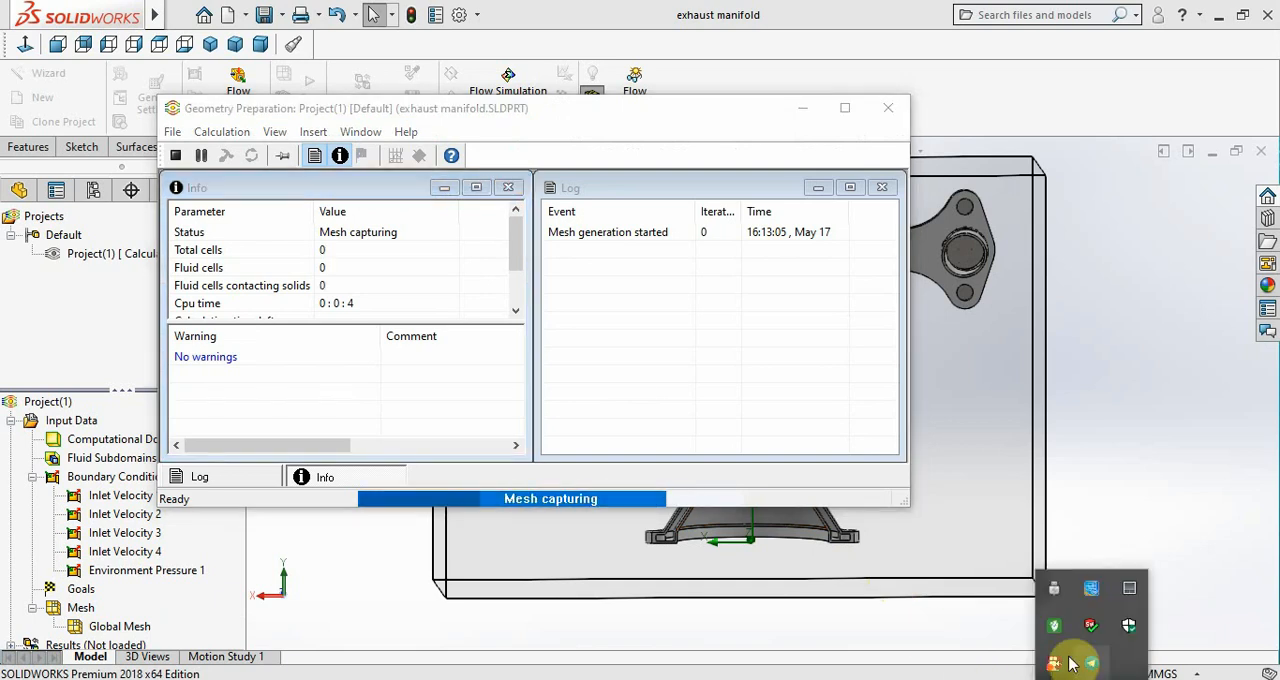
pyautogui.rightClick(1057, 668)
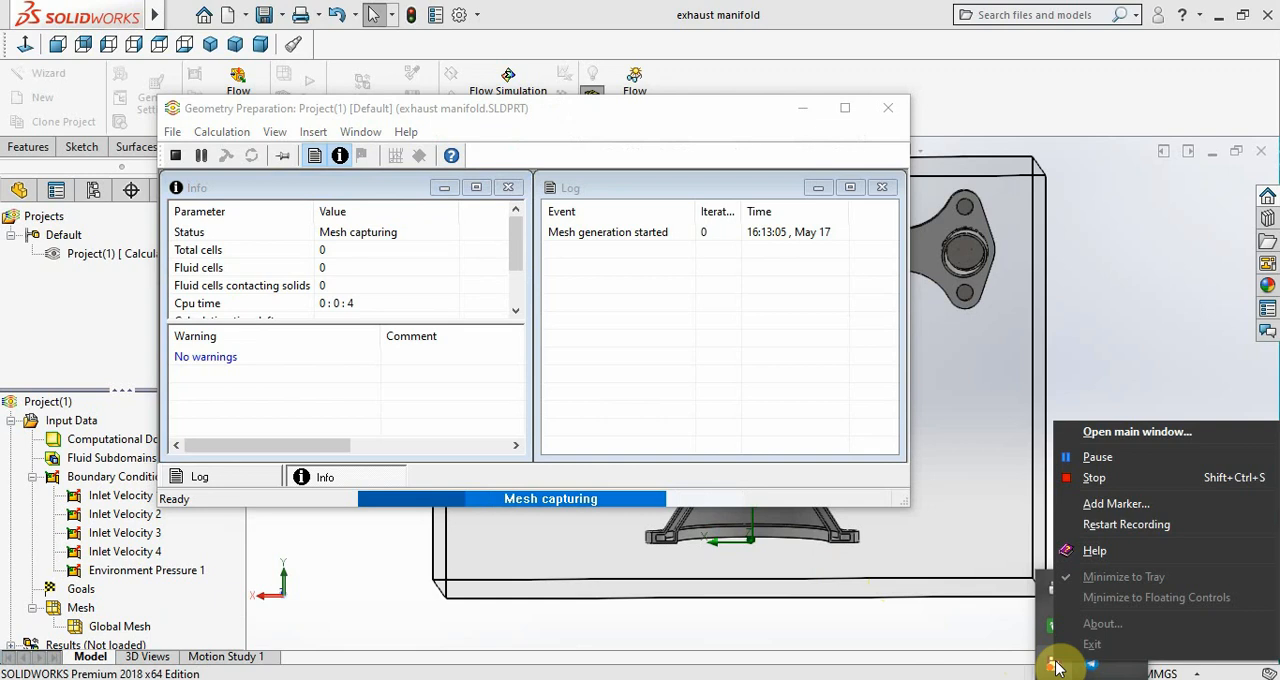
pyautogui.click(1117, 456)
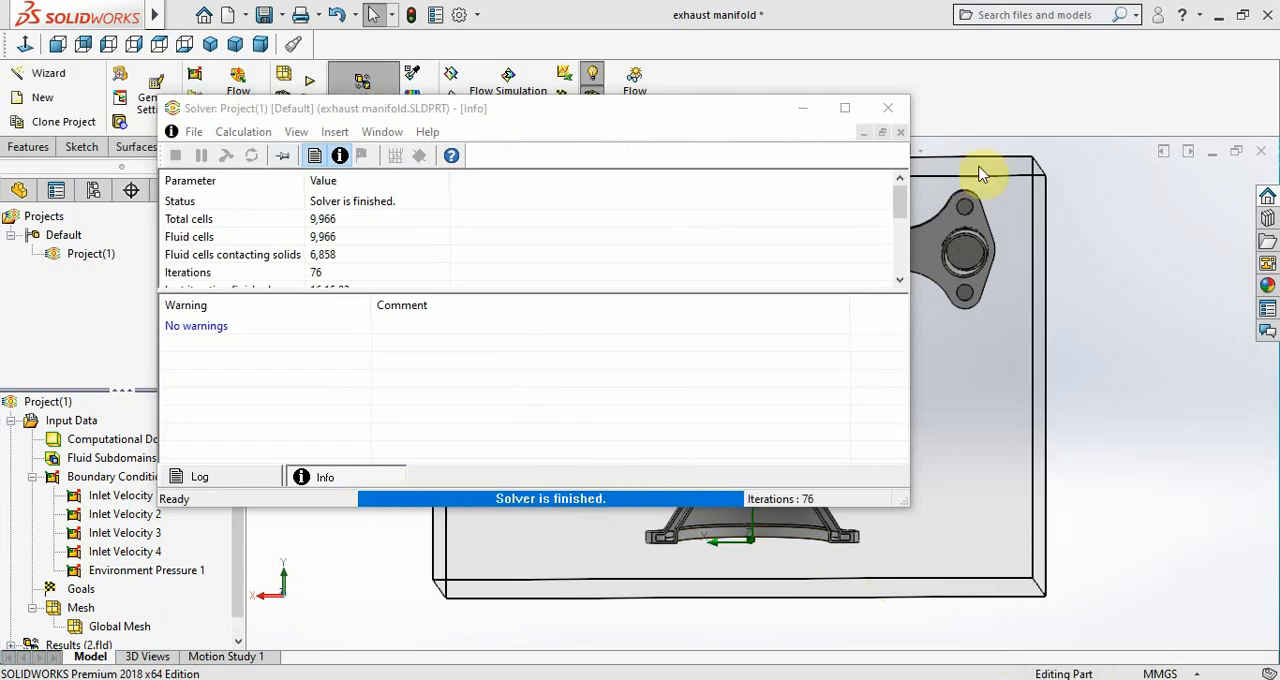
# Close the solver window and turn off the section view of the exhaust manifold
pyautogui.click(895, 113)
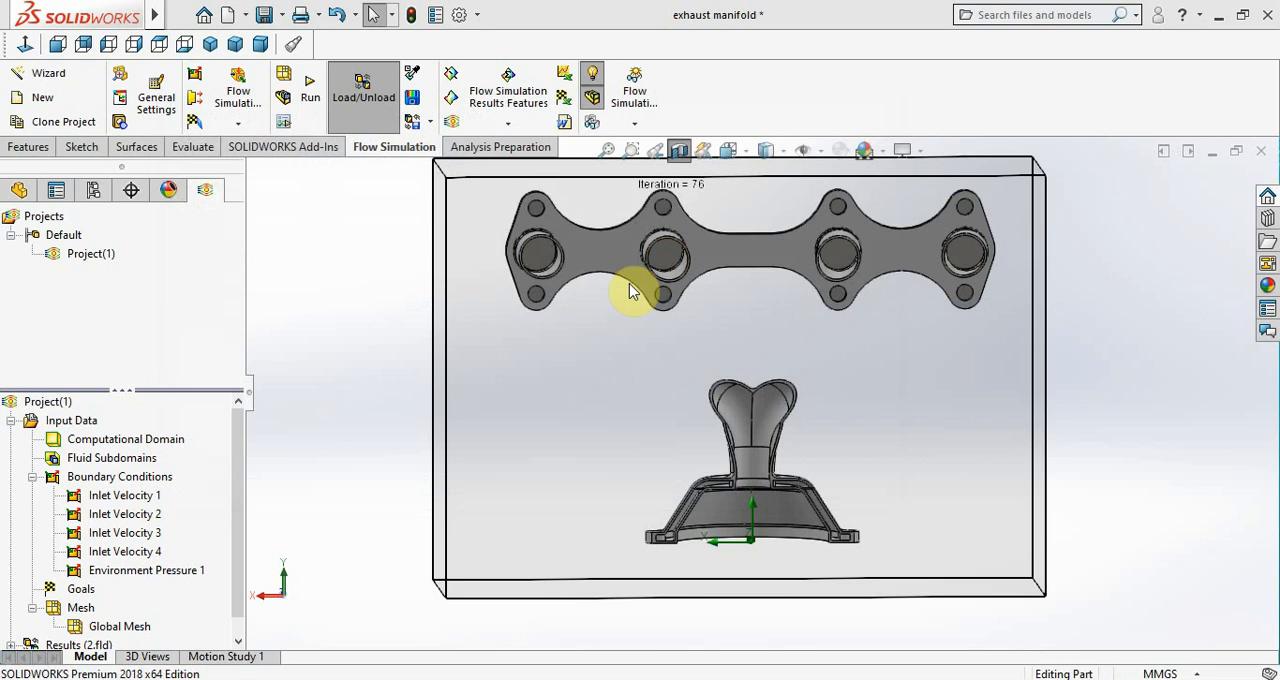
pyautogui.scroll(3, 712, 280)
pyautogui.click(686, 156)
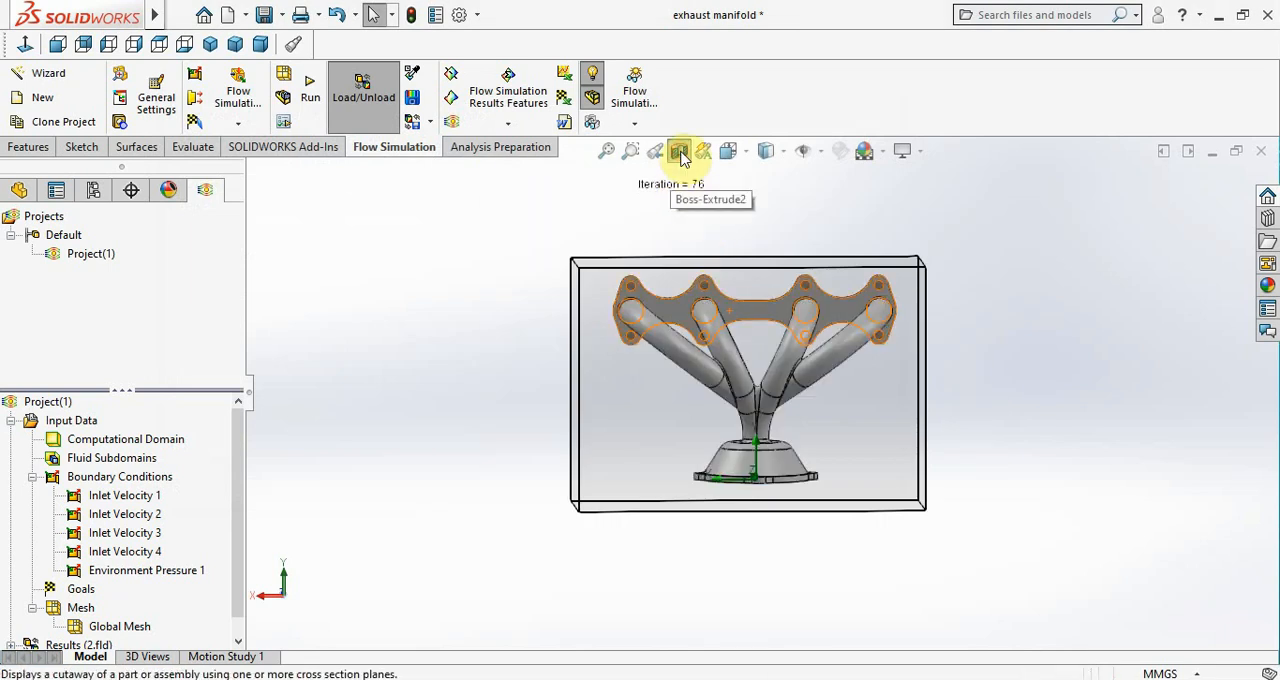
pyautogui.click(19, 190)
pyautogui.scroll(1, 90, 262)
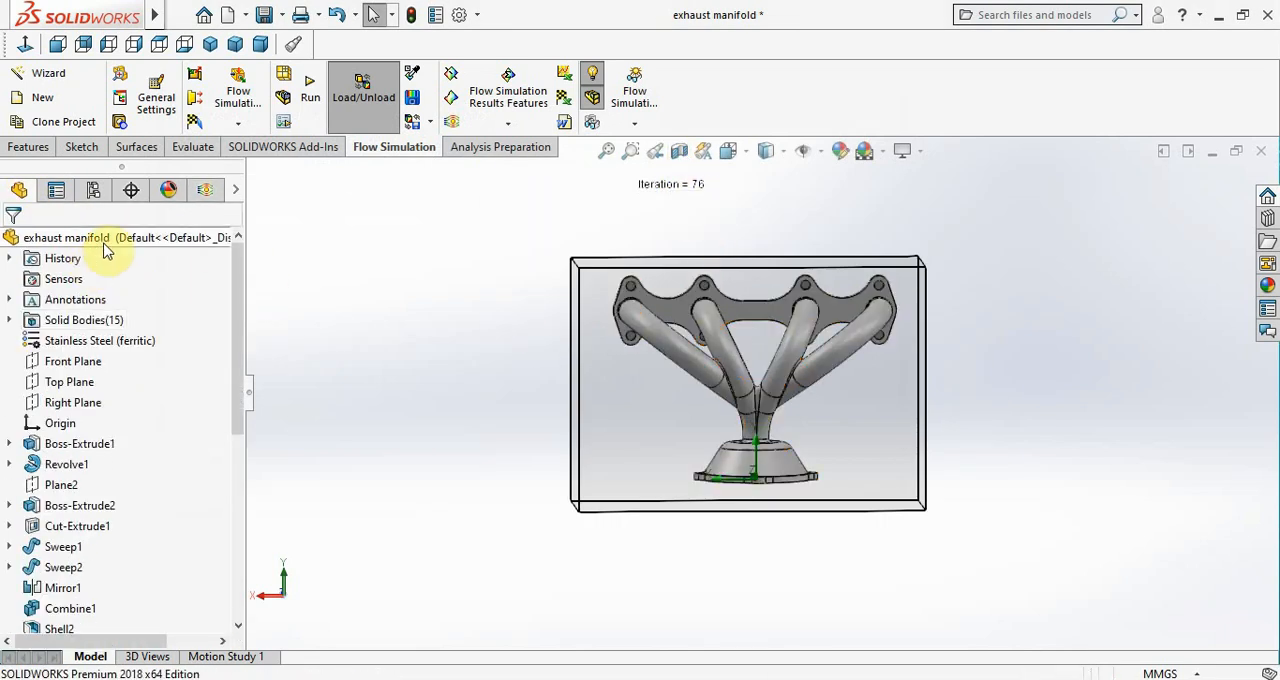
pyautogui.click(105, 240)
pyautogui.rightClick(107, 240)
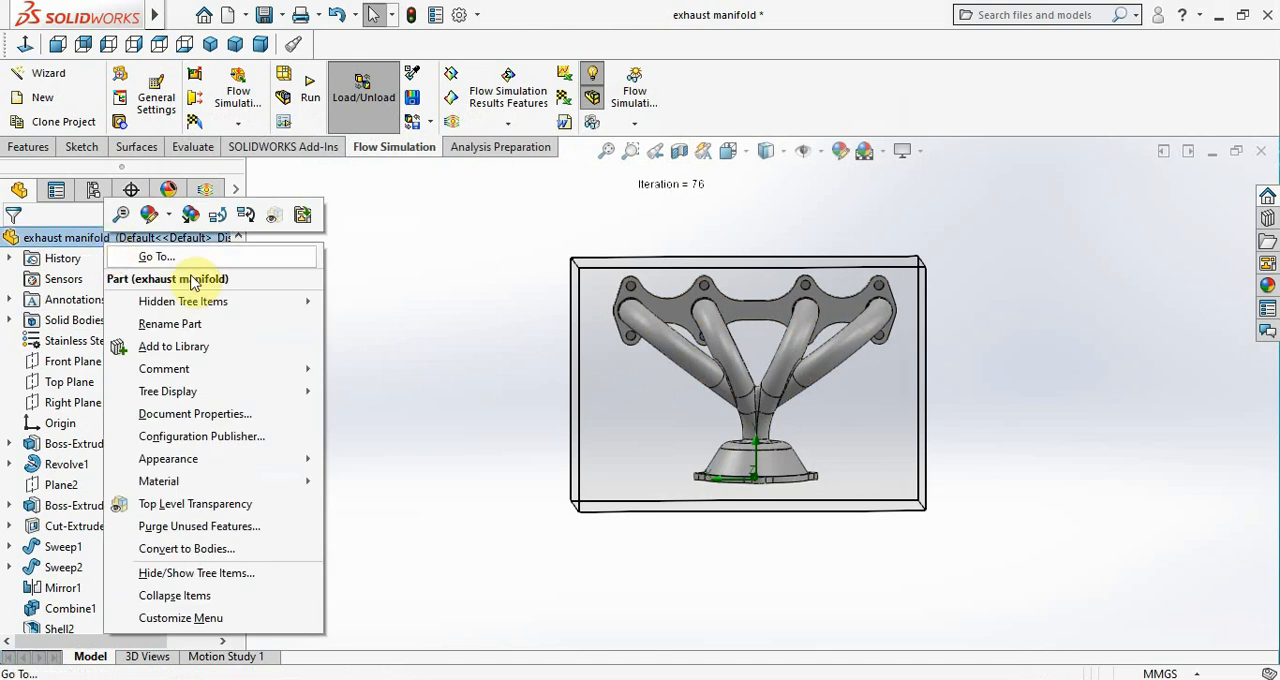
pyautogui.click(398, 304)
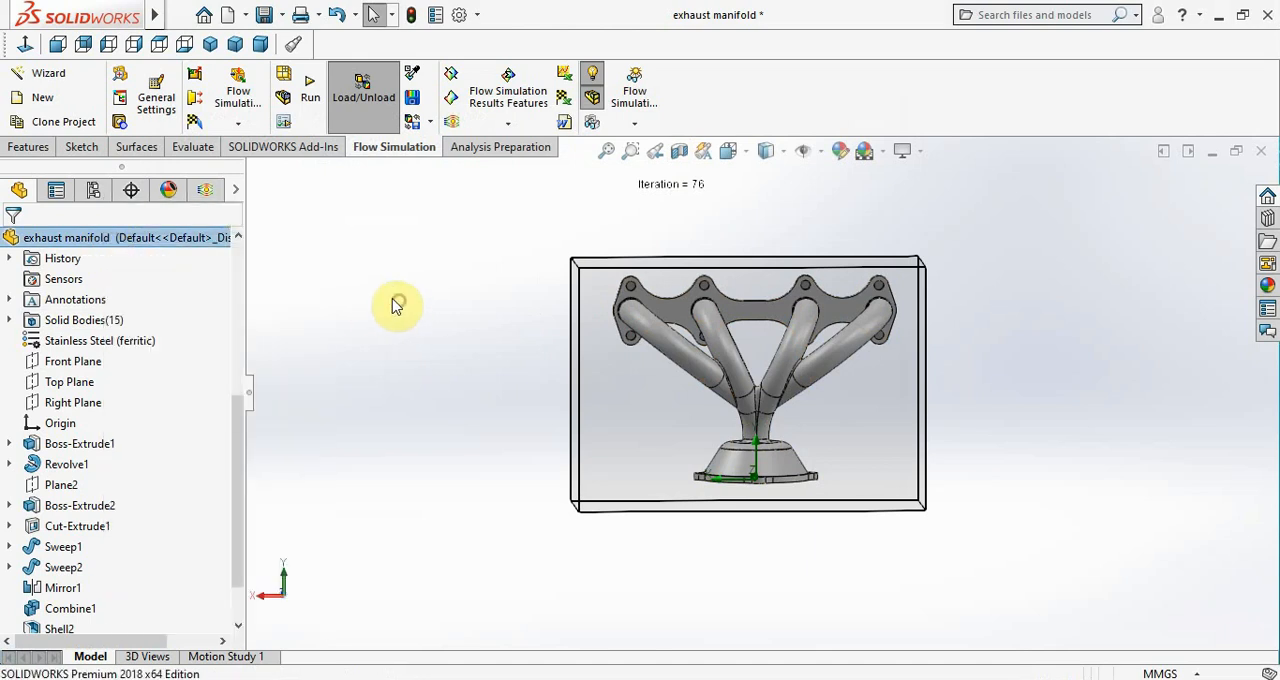
# Expand the results of the flow project and section the manifold on the Front Plane with a -10 mm offset
pyautogui.click(206, 191)
pyautogui.scroll(-1, 180, 484)
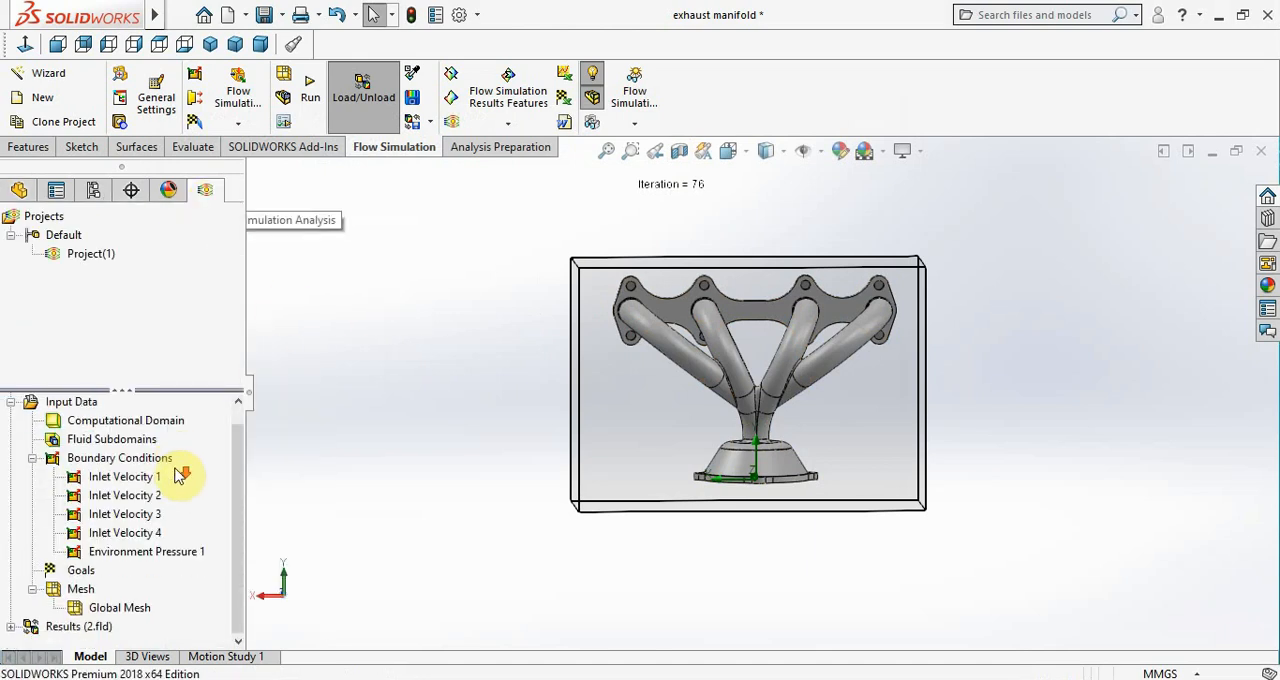
pyautogui.click(9, 626)
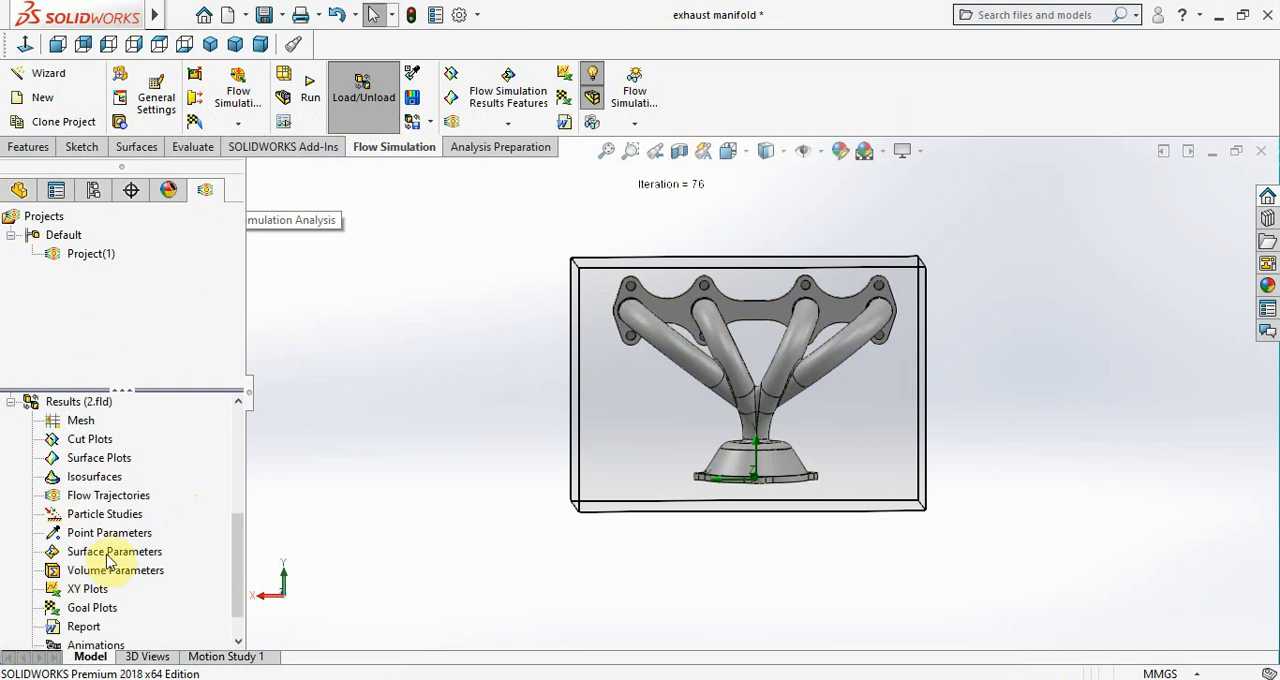
pyautogui.click(678, 158)
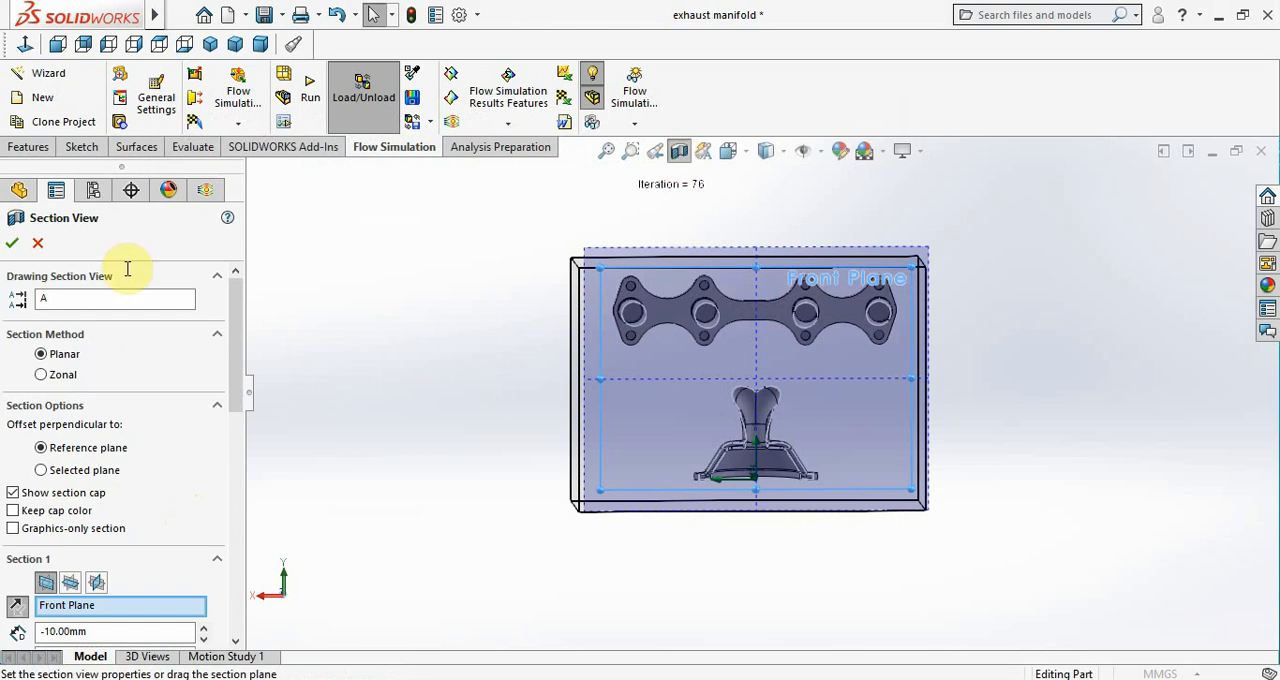
pyautogui.click(12, 245)
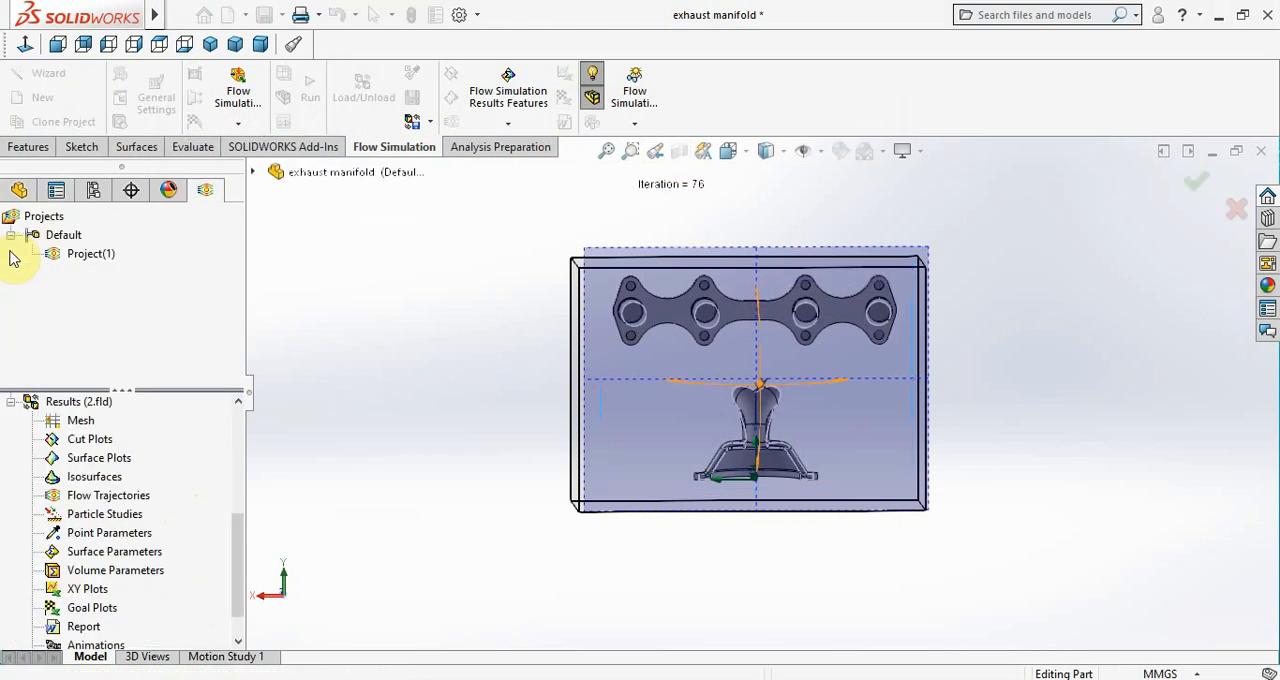
# Insert a Flow Trajectories plot and set its appearance to Lines with Arrows, width 1, coloured by Velocity
pyautogui.rightClick(110, 495)
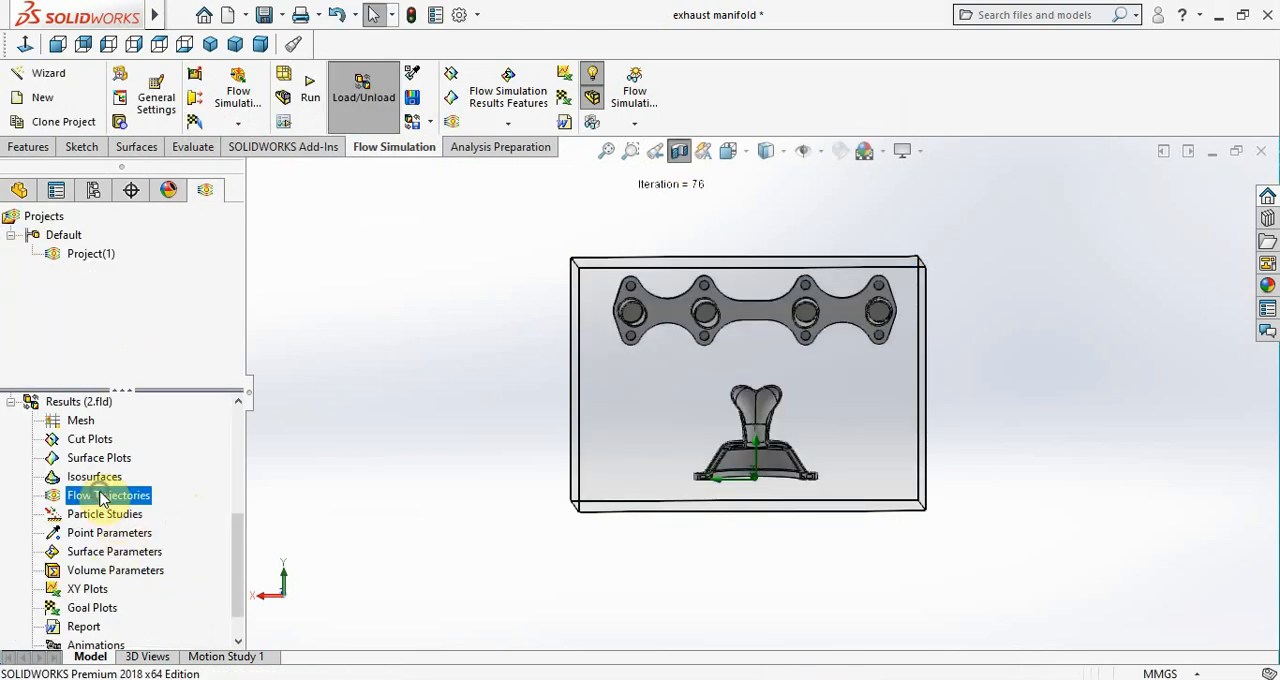
pyautogui.click(118, 505)
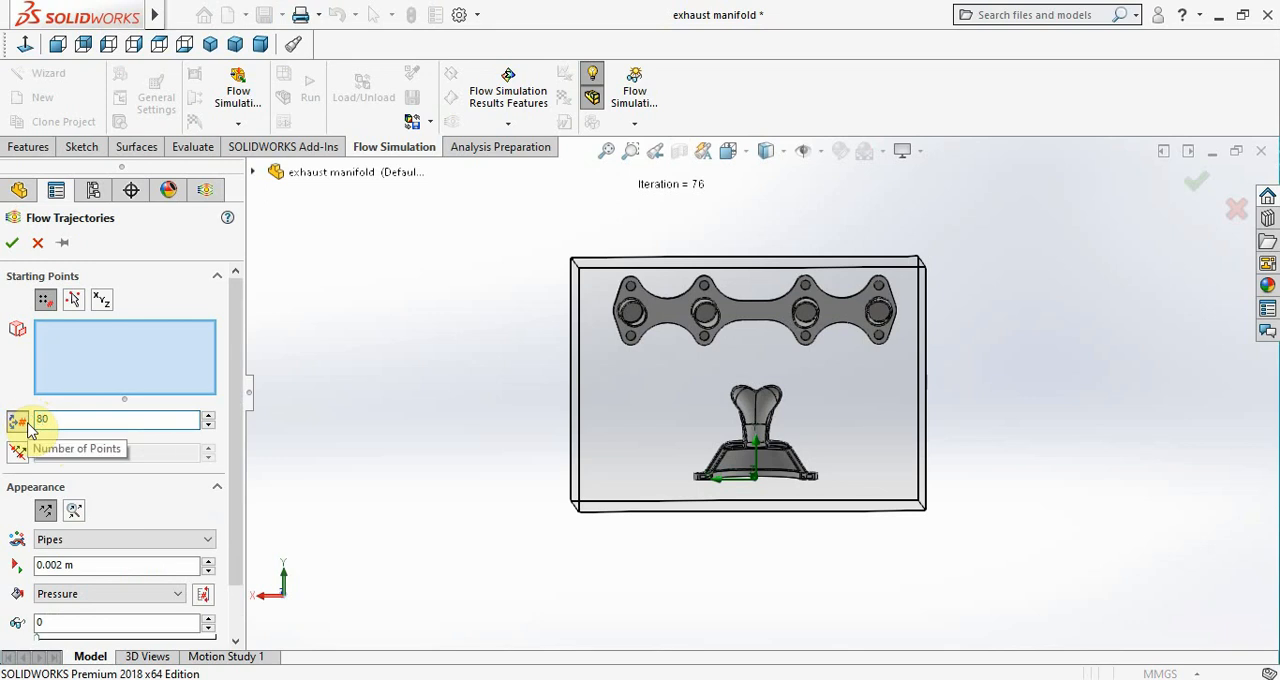
pyautogui.click(60, 540)
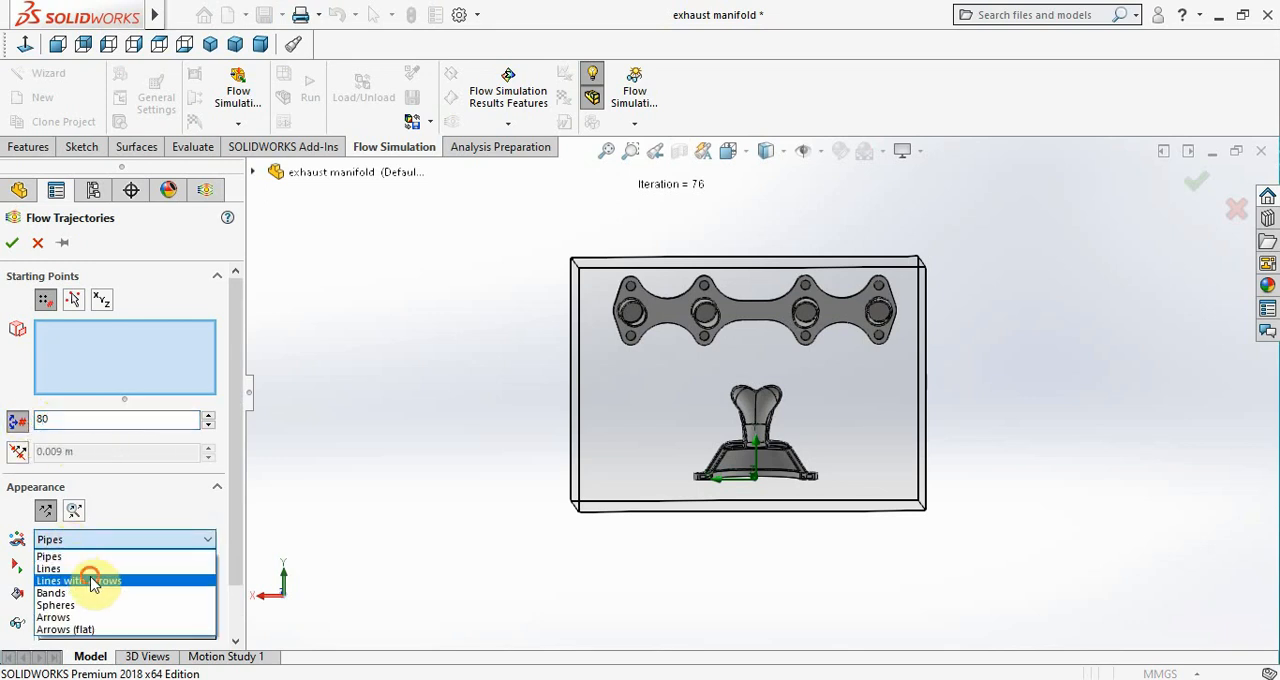
pyautogui.click(90, 581)
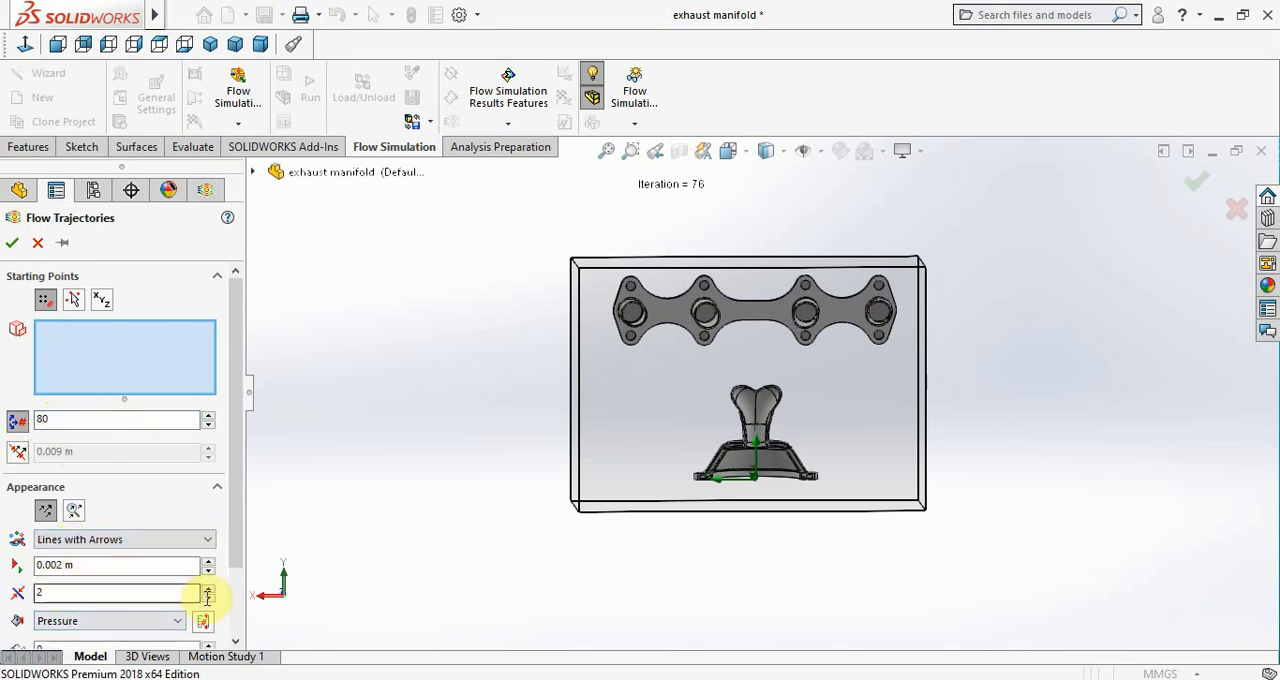
pyautogui.click(209, 599)
pyautogui.click(177, 620)
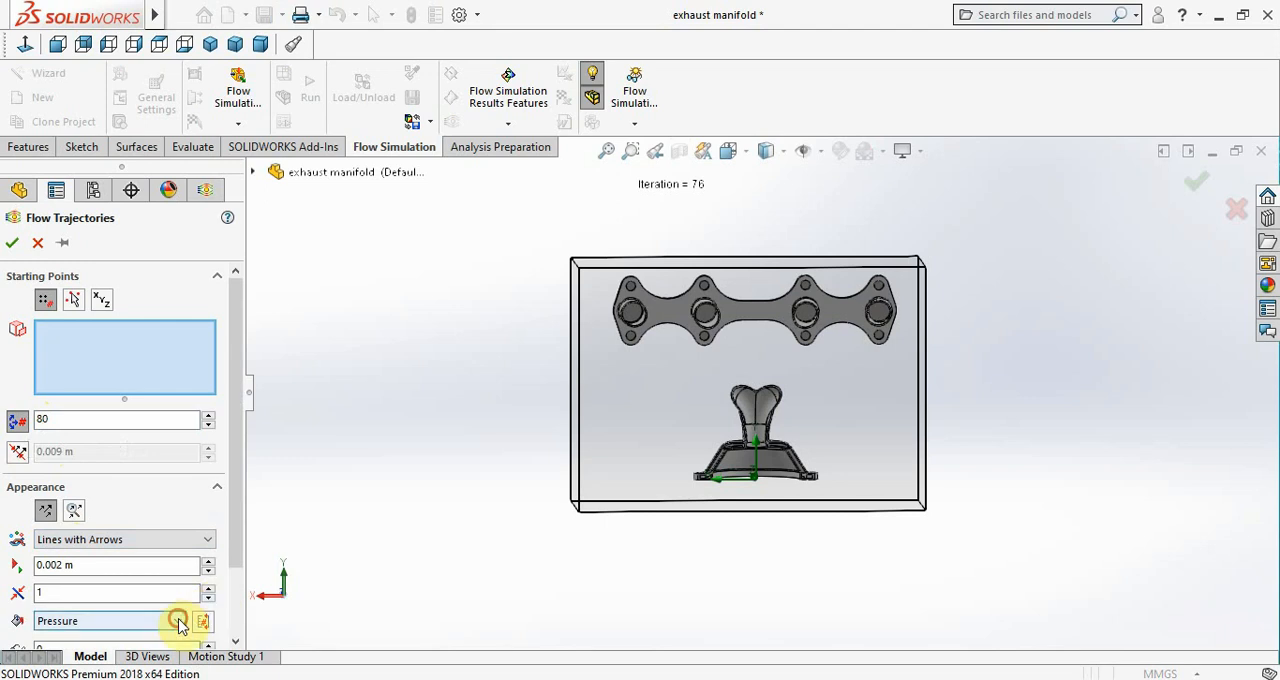
pyautogui.click(75, 421)
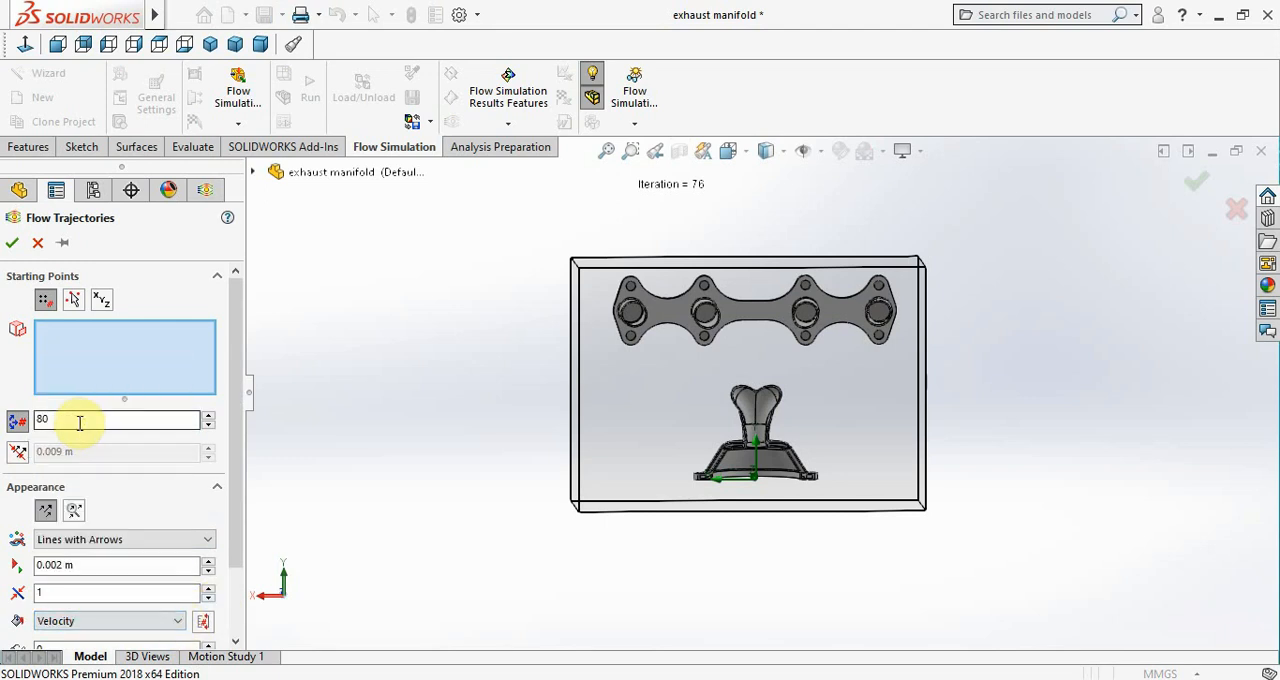
# Pick the four inner inlet lid faces as the trajectories' starting points and create the plot
pyautogui.click(55, 343)
pyautogui.scroll(-3, 660, 360)
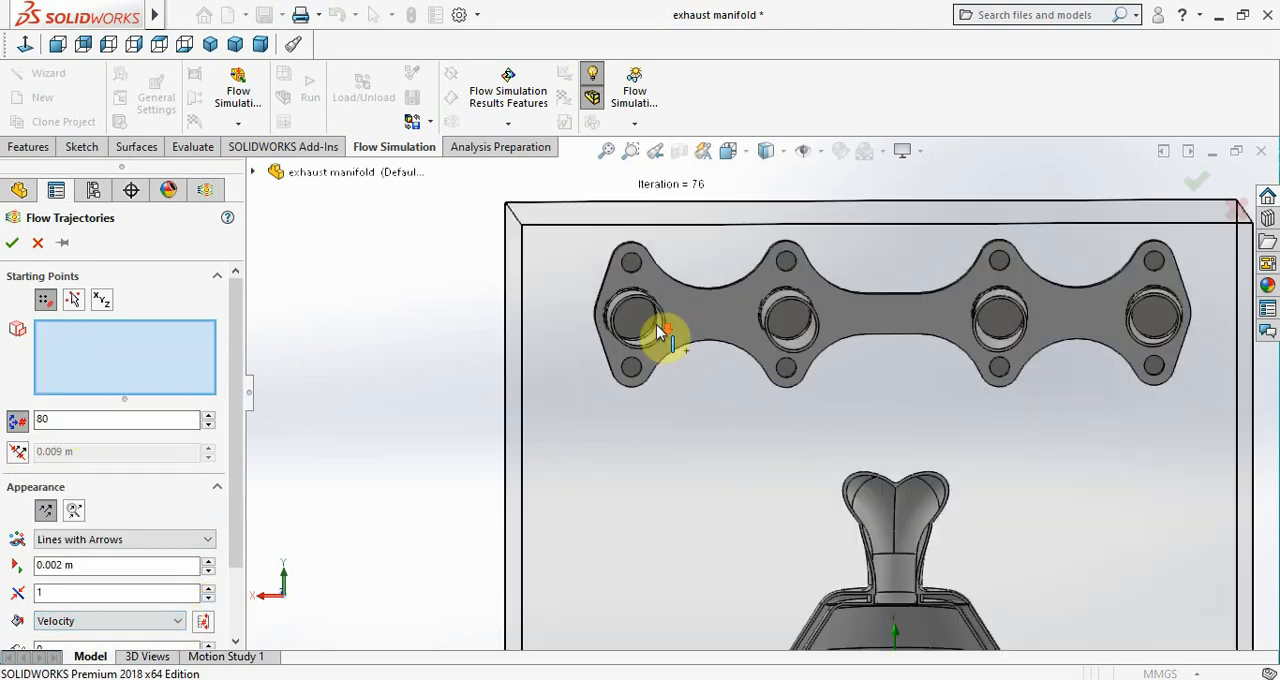
pyautogui.click(648, 328)
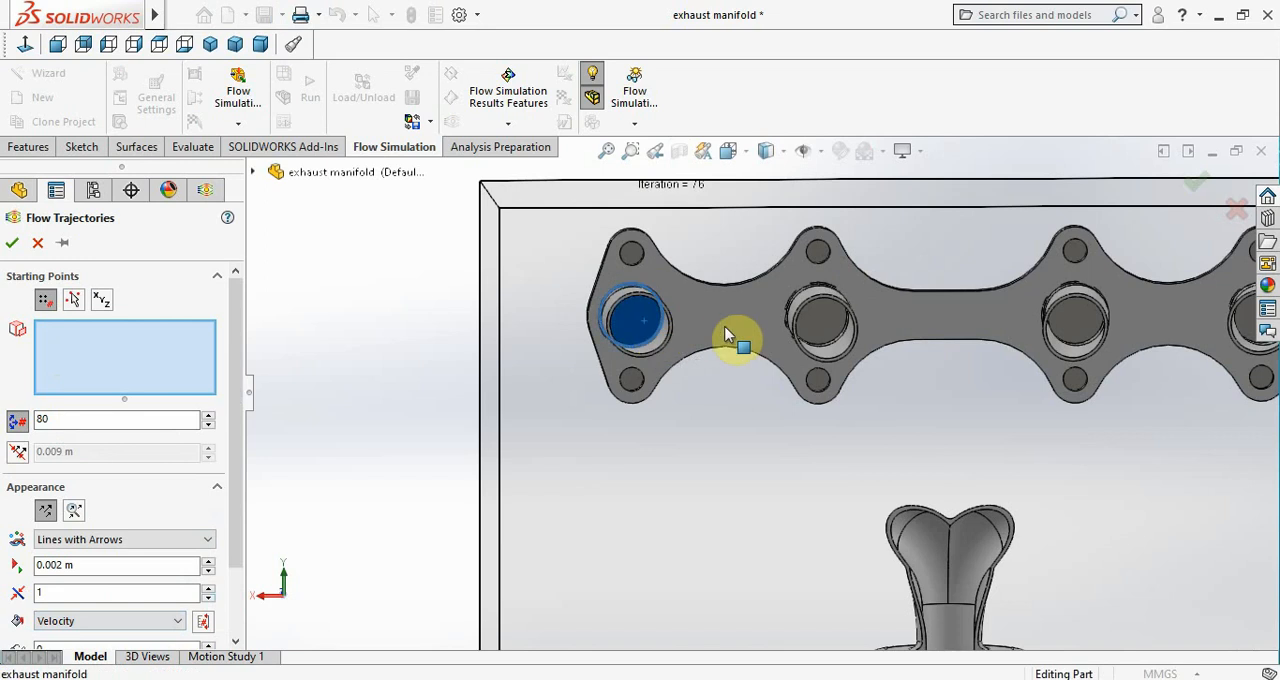
pyautogui.click(820, 325)
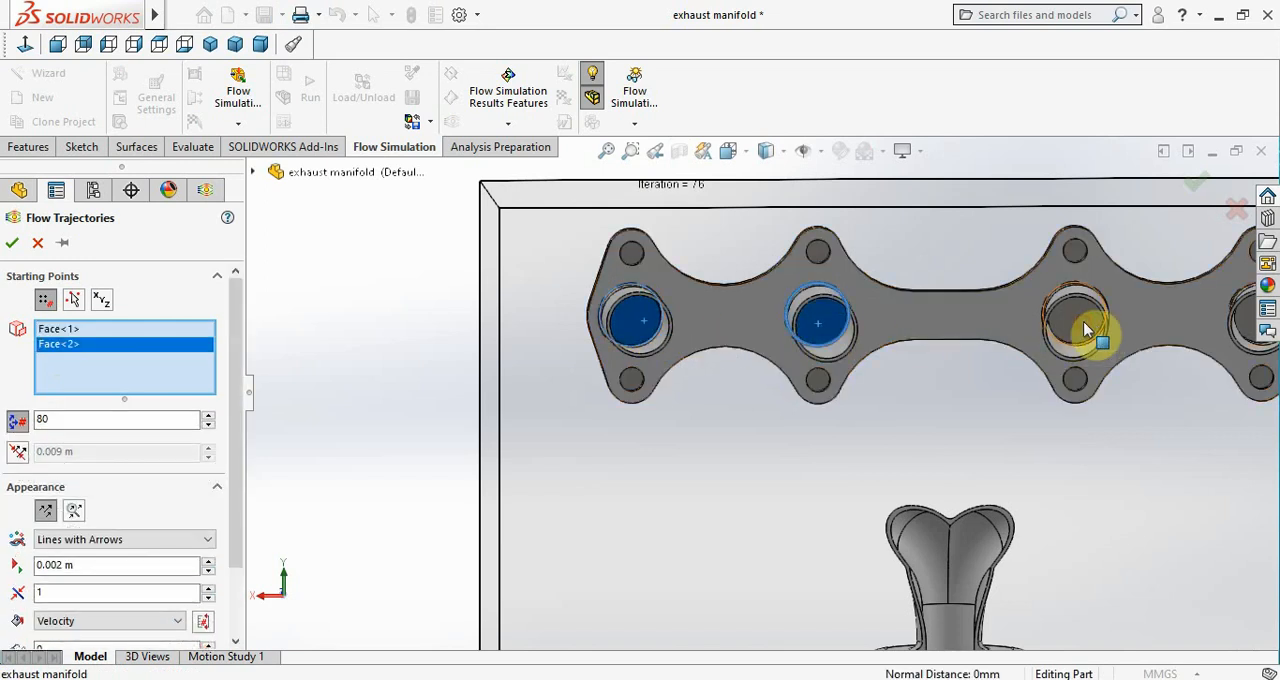
pyautogui.click(1075, 322)
pyautogui.scroll(3, 1092, 332)
pyautogui.click(1108, 346)
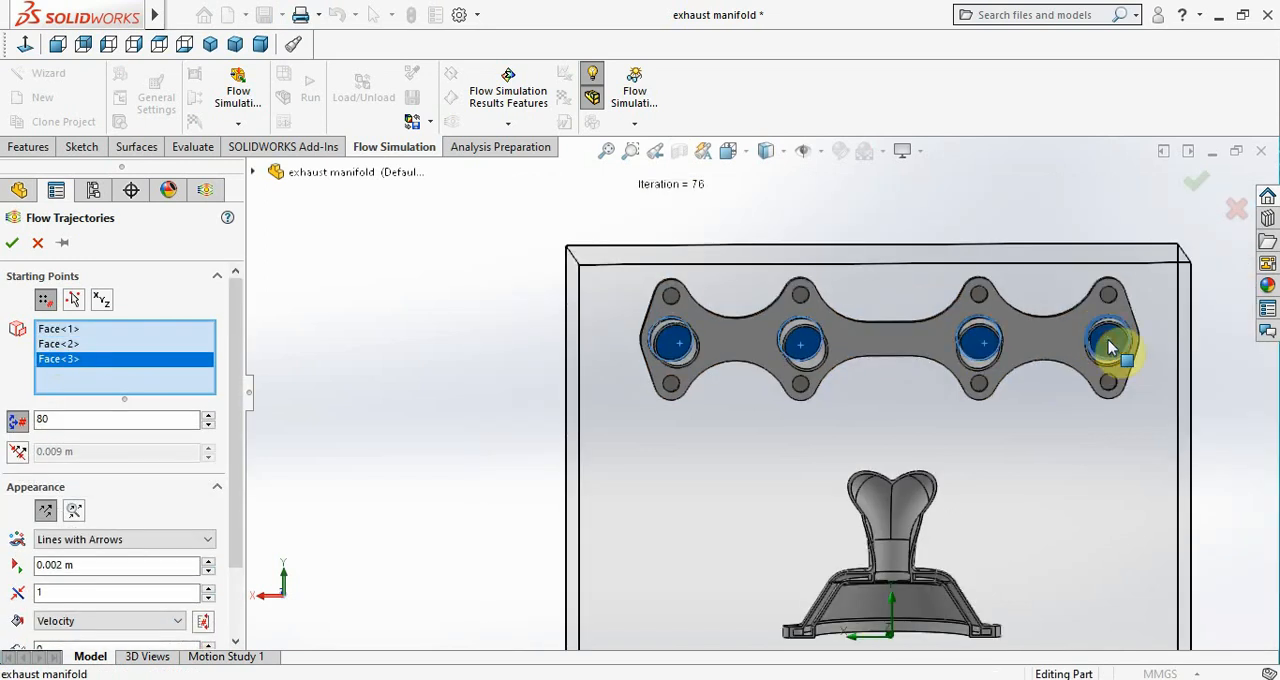
pyautogui.scroll(-2, 55, 484)
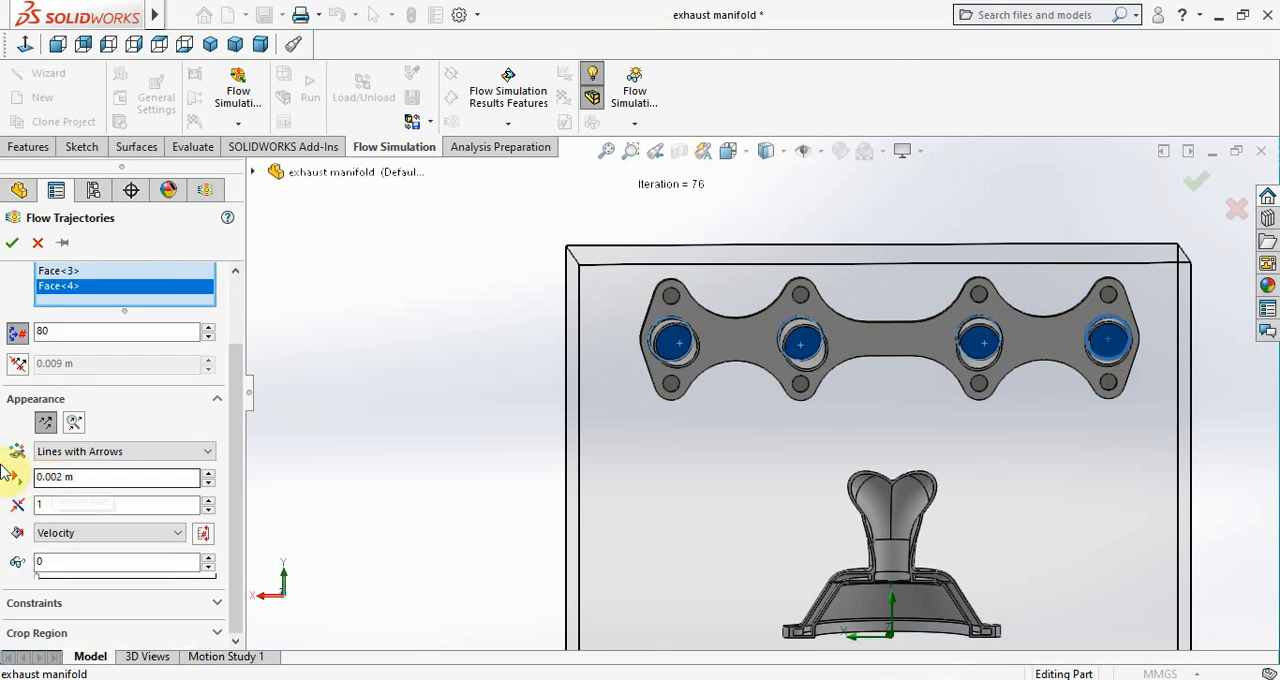
pyautogui.click(13, 246)
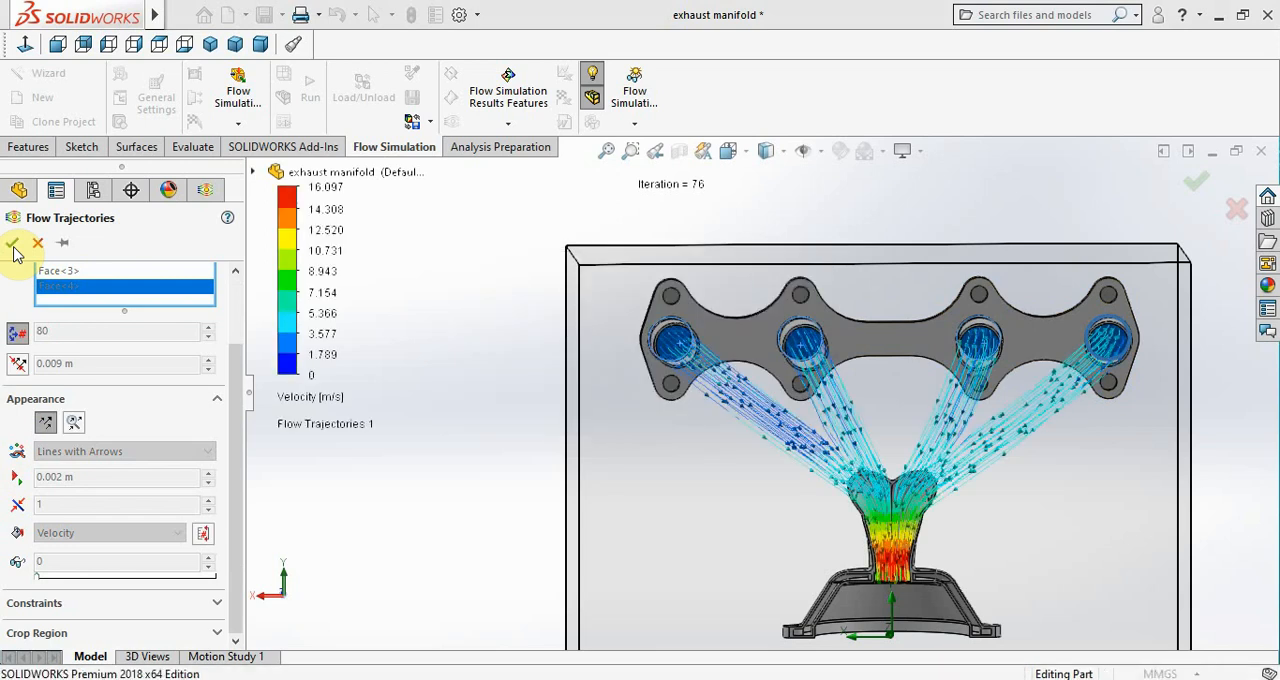
pyautogui.click(13, 245)
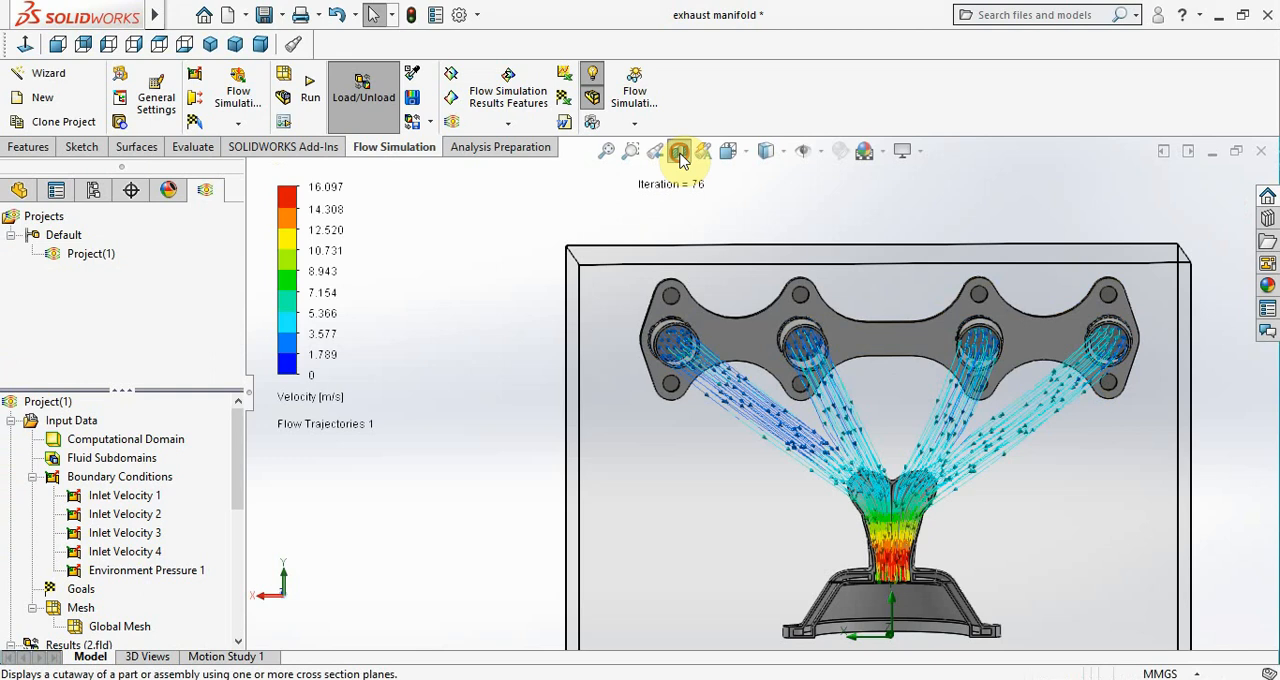
# Turn off the section view and make the whole exhaust manifold part transparent
pyautogui.click(679, 150)
pyautogui.click(18, 191)
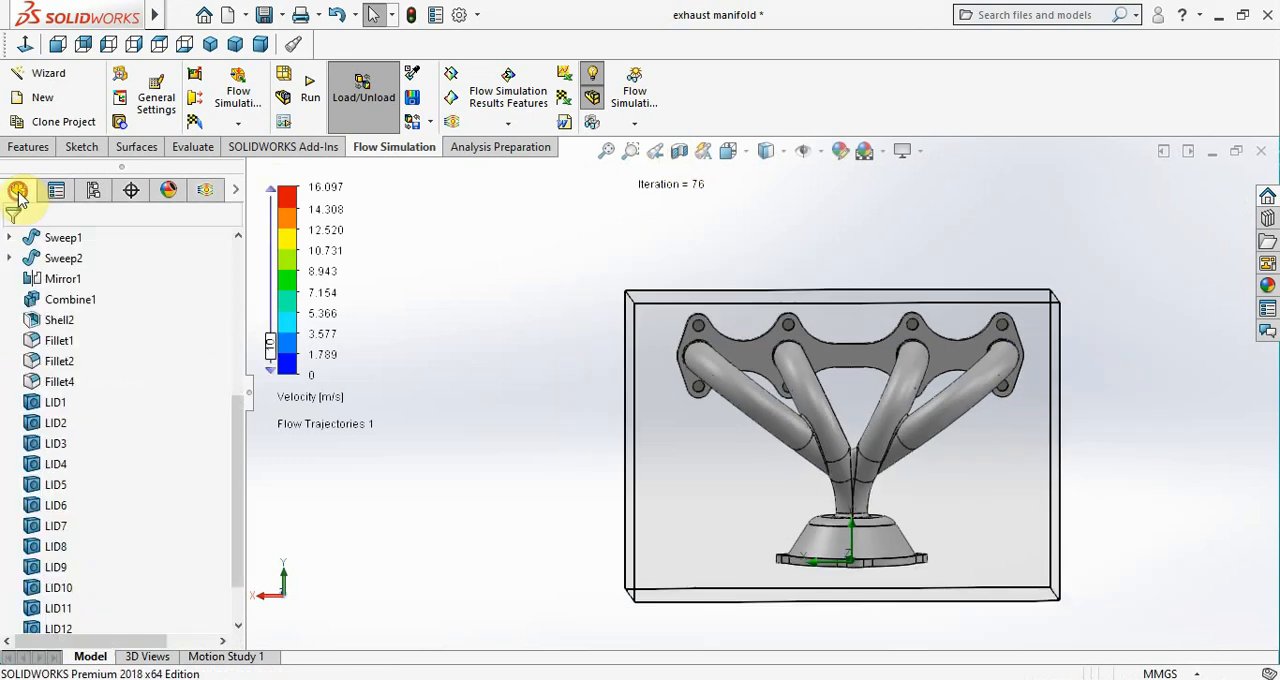
pyautogui.scroll(5, 100, 250)
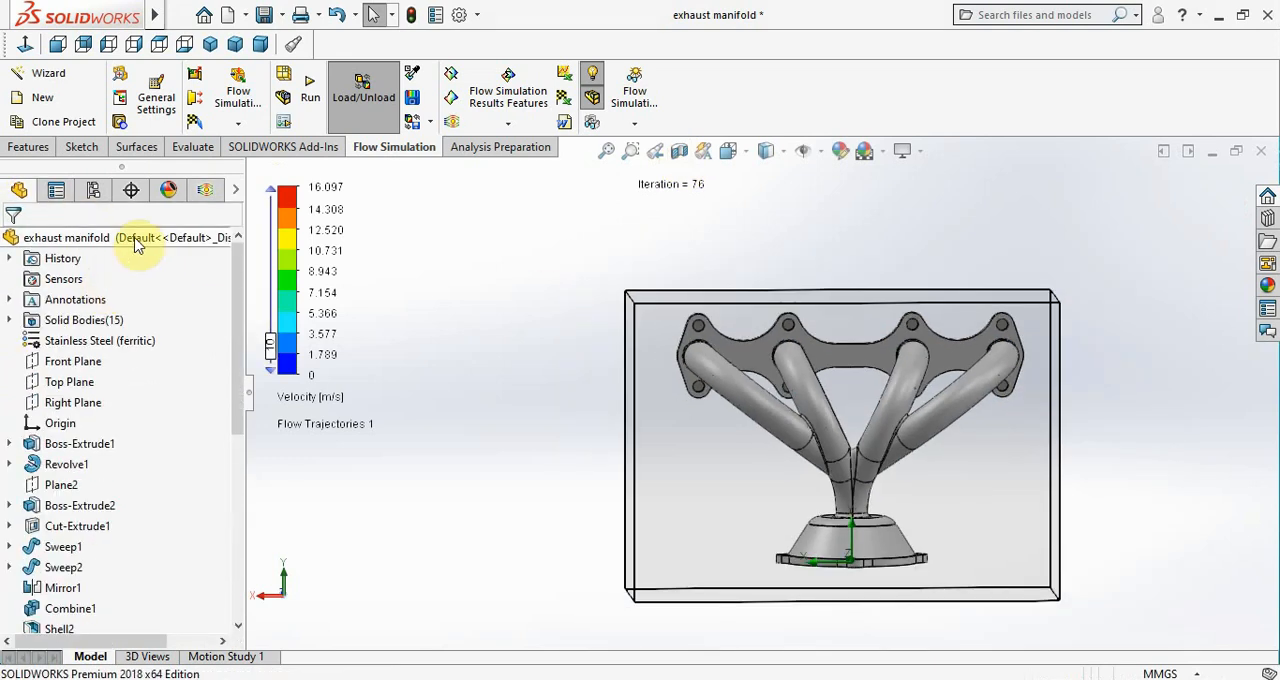
pyautogui.rightClick(137, 245)
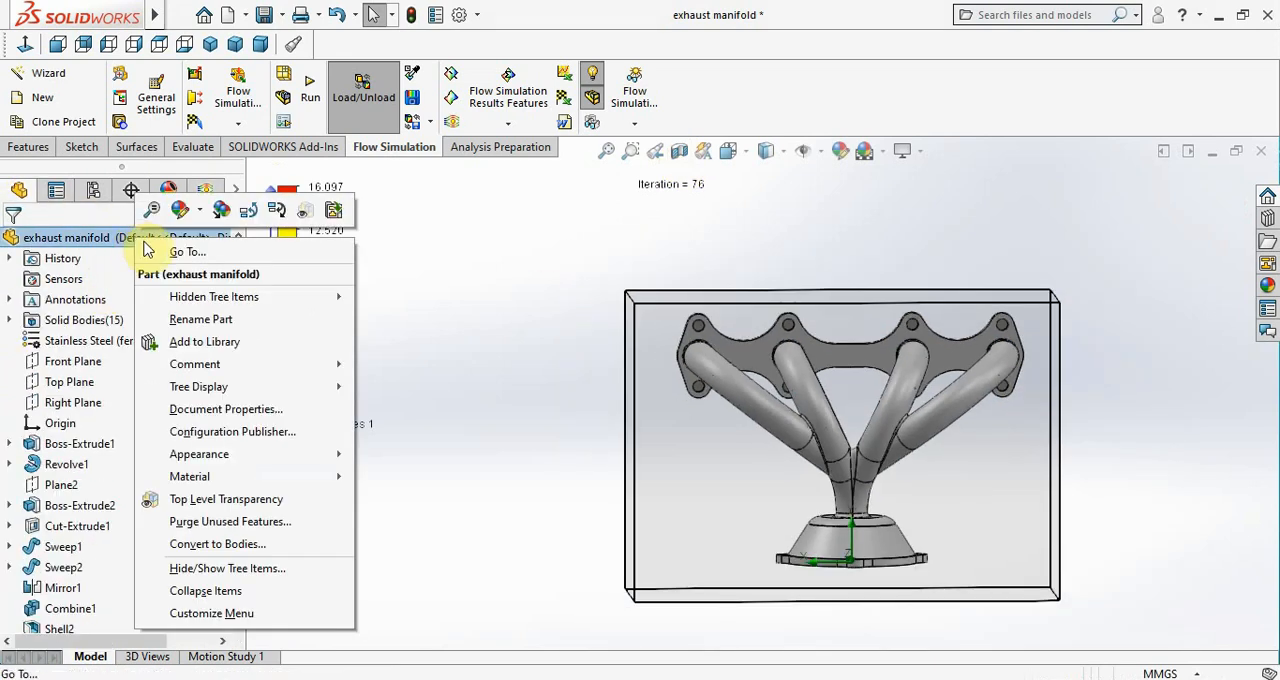
pyautogui.click(298, 213)
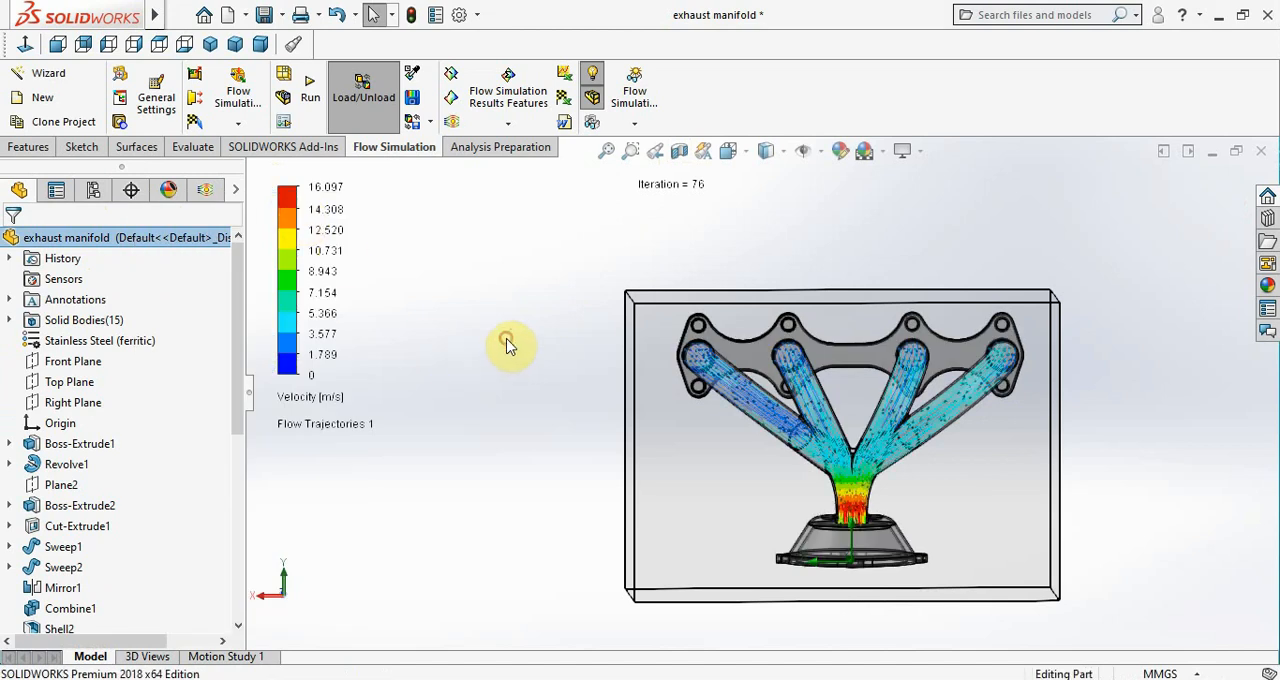
pyautogui.click(200, 190)
pyautogui.scroll(-3, 15, 460)
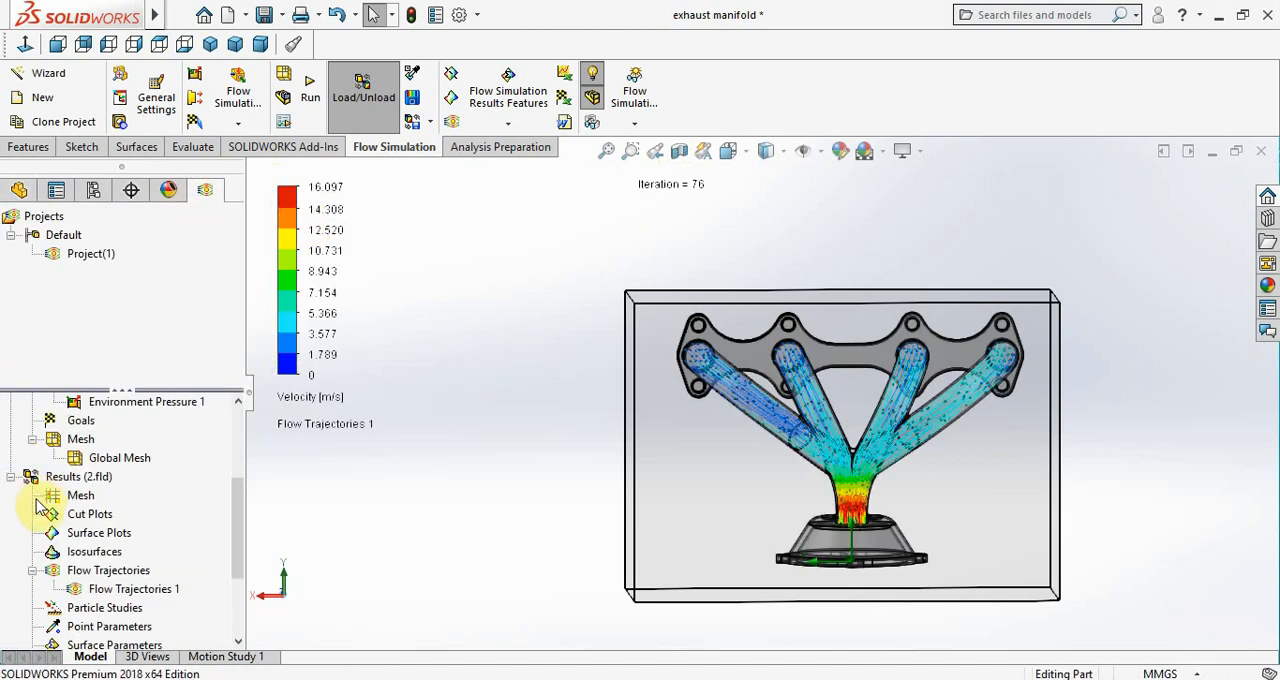
# Play the animation of the Flow Trajectories 1 plot in the results
pyautogui.scroll(-3, 40, 508)
pyautogui.rightClick(120, 458)
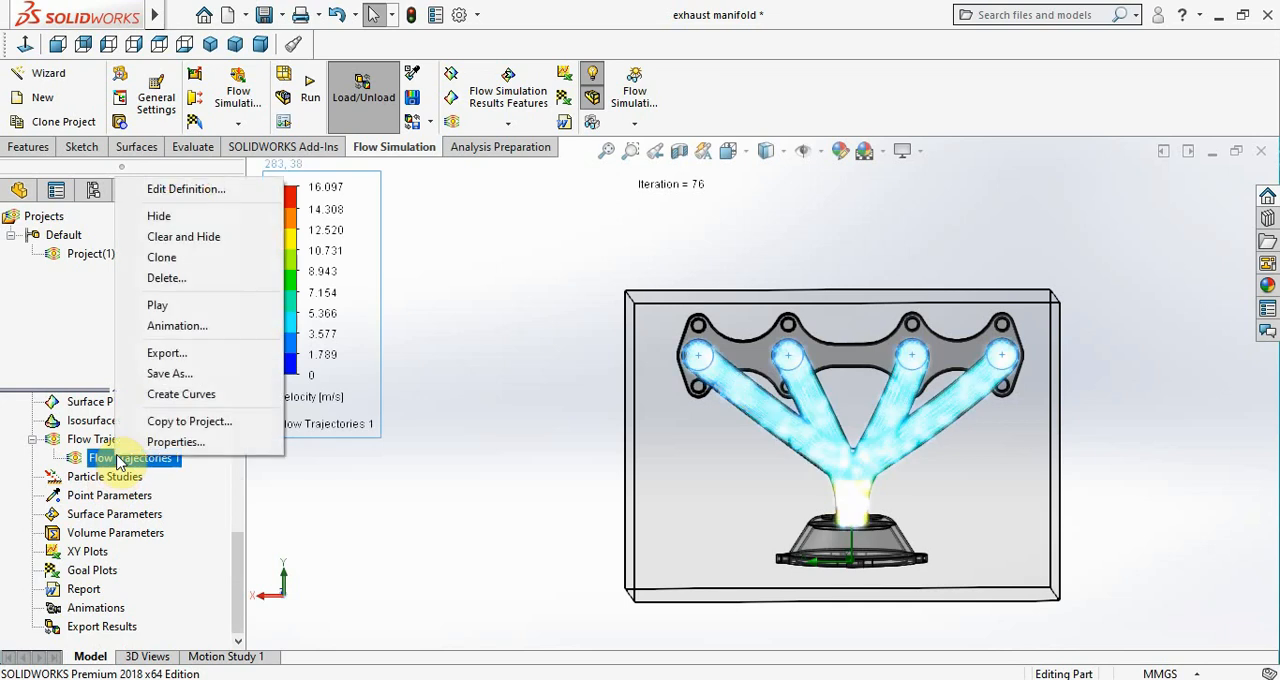
pyautogui.click(180, 305)
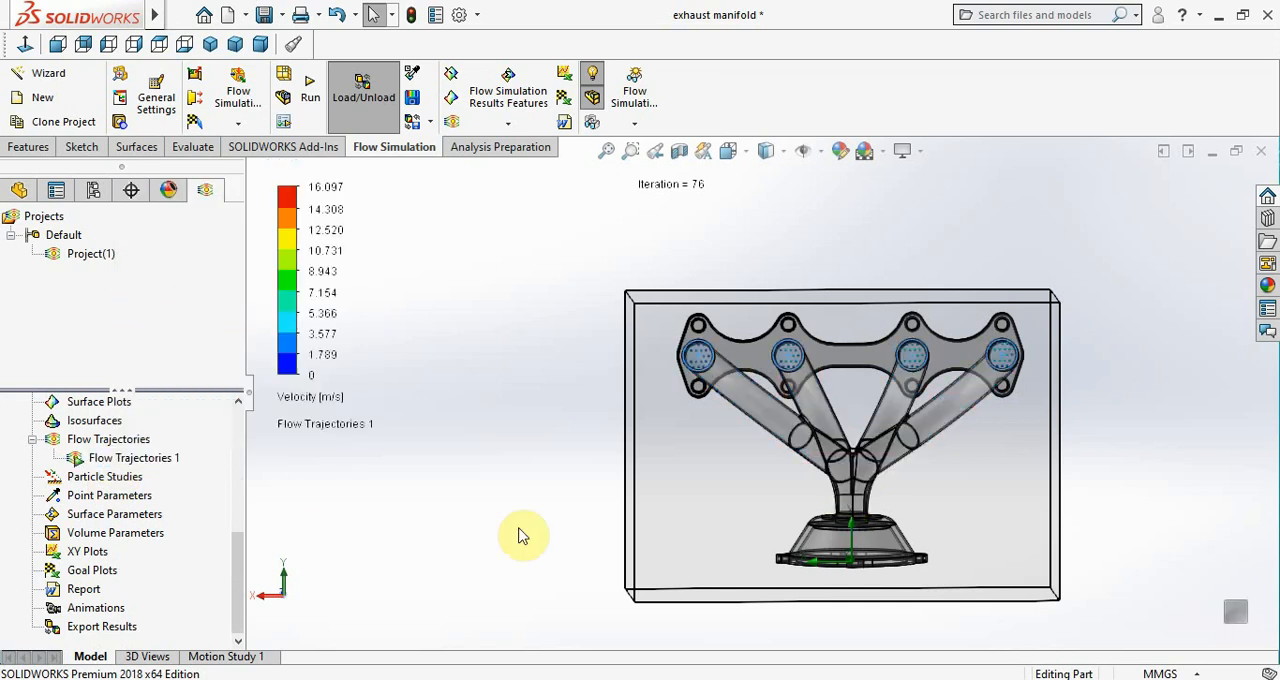
# Examine the animated velocity trajectories through the manifold close up and from the front, back and side, ending in the isometric view
pyautogui.scroll(-5, 957, 443)
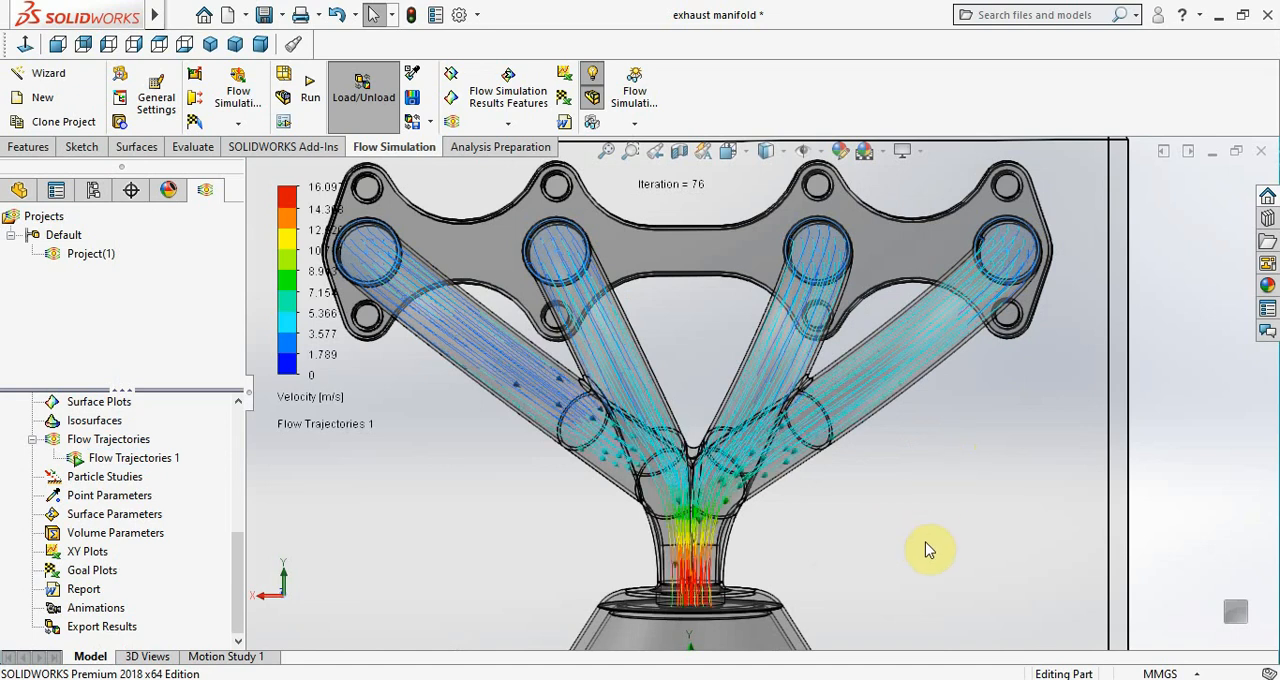
pyautogui.scroll(3, 930, 548)
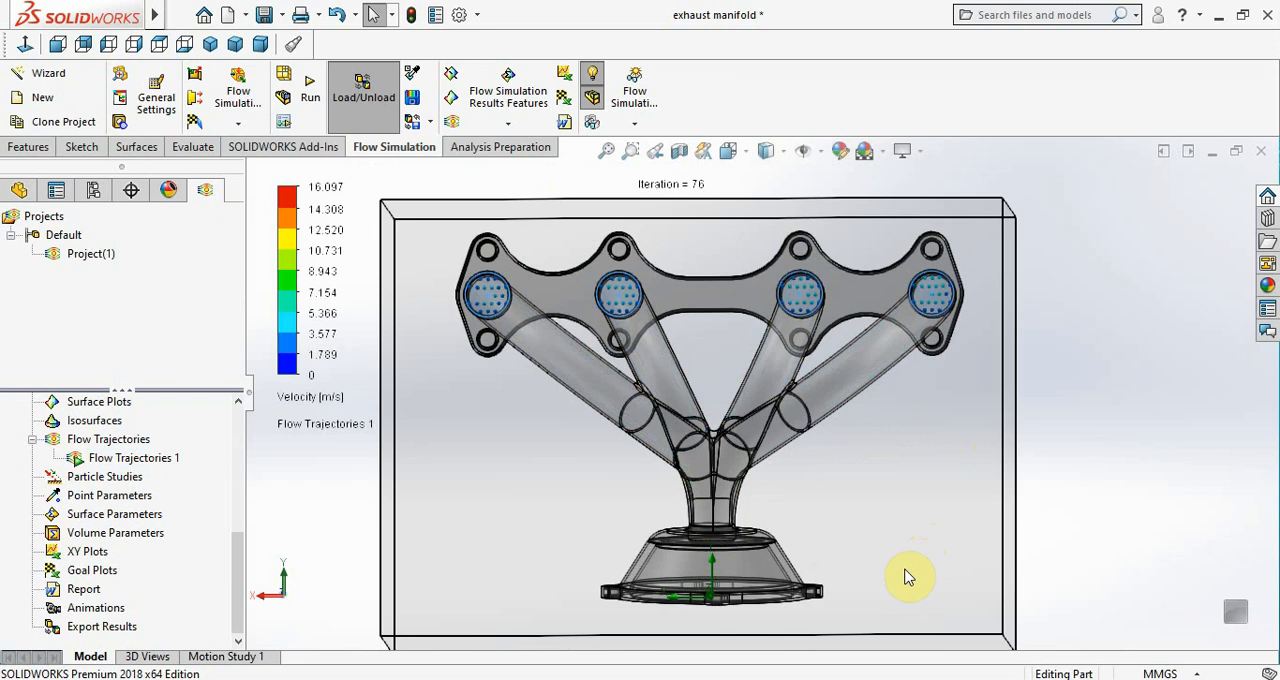
pyautogui.scroll(2, 910, 568)
pyautogui.moveTo(1062, 486); pyautogui.dragTo(991, 543, button='middle')
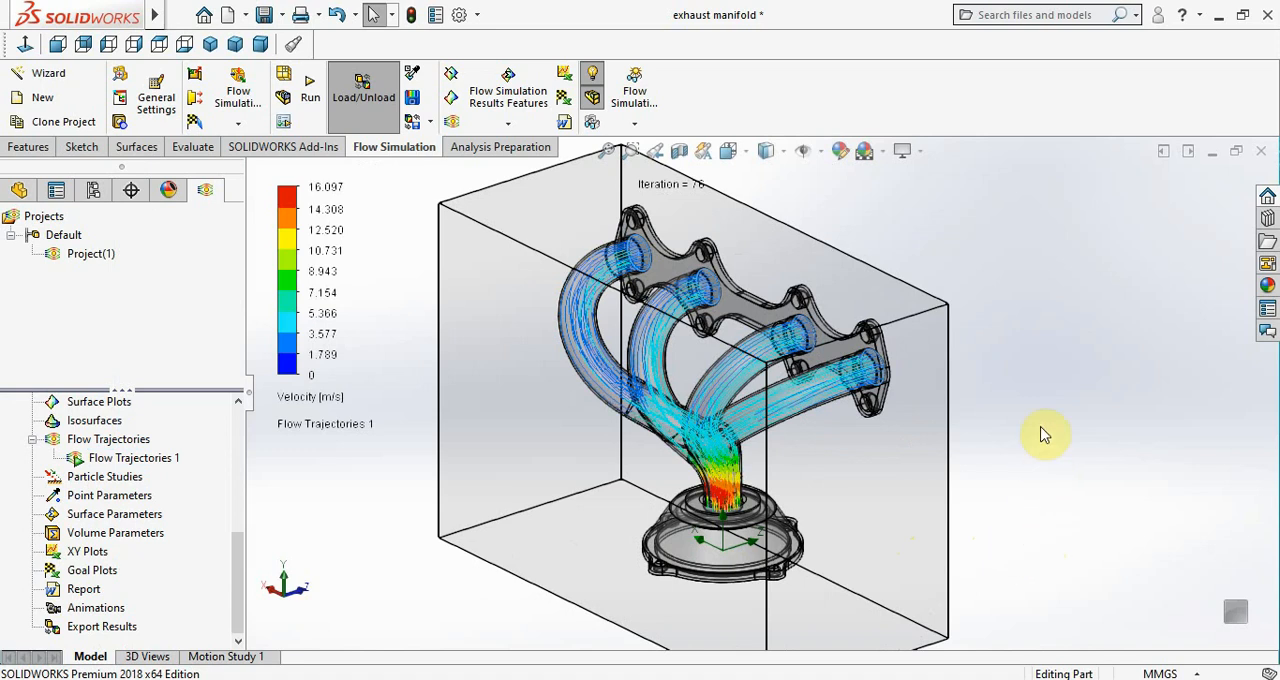
pyautogui.moveTo(1046, 416); pyautogui.dragTo(862, 383, button='middle')
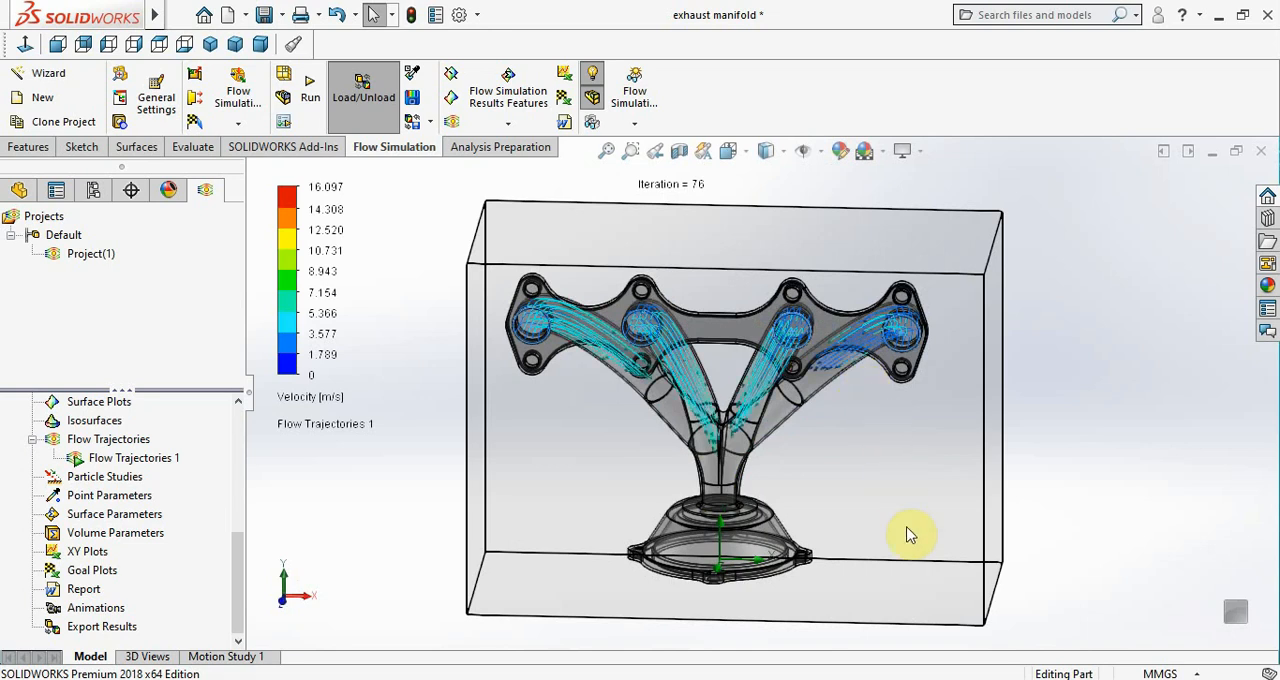
pyautogui.moveTo(908, 499); pyautogui.dragTo(911, 494, button='middle')
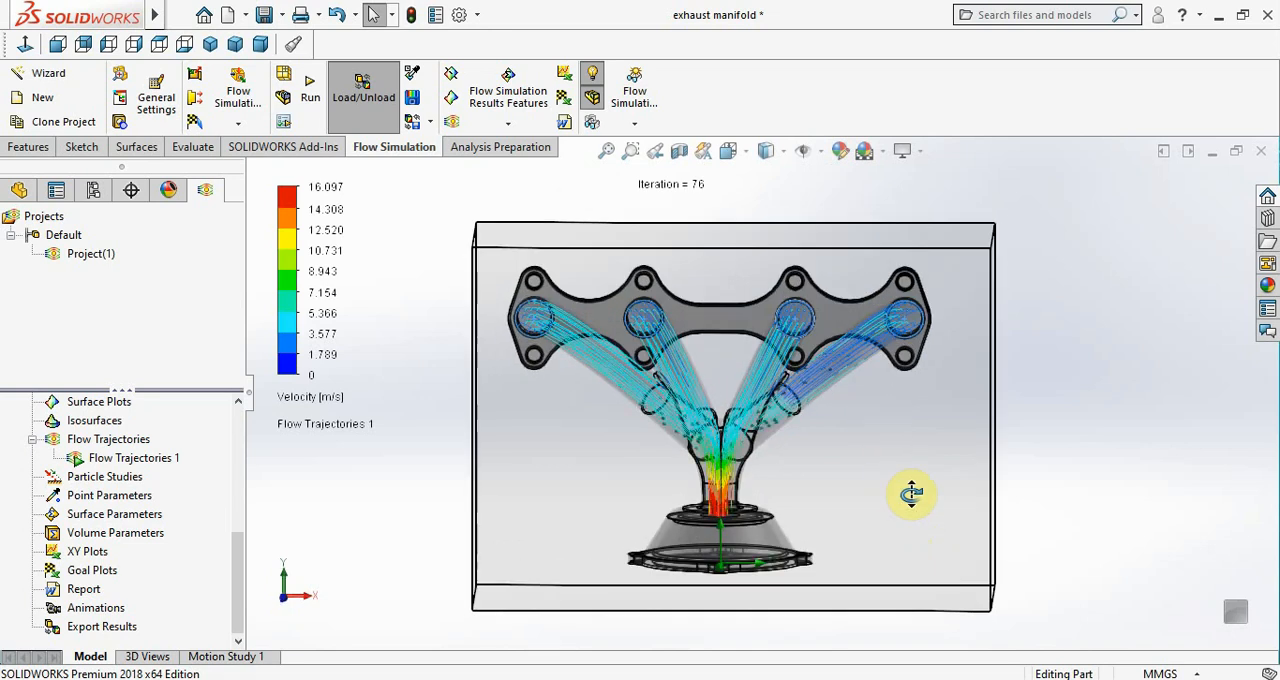
pyautogui.scroll(-1, 768, 520)
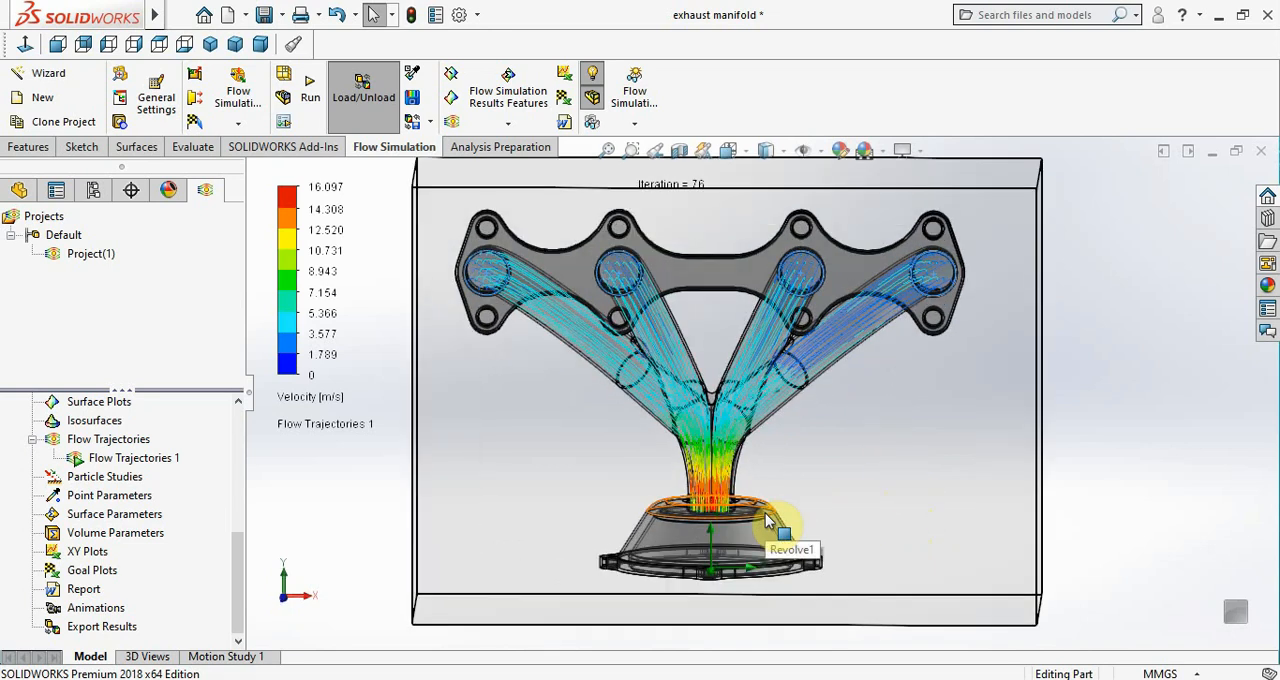
pyautogui.moveTo(1057, 508); pyautogui.dragTo(931, 500, button='middle')
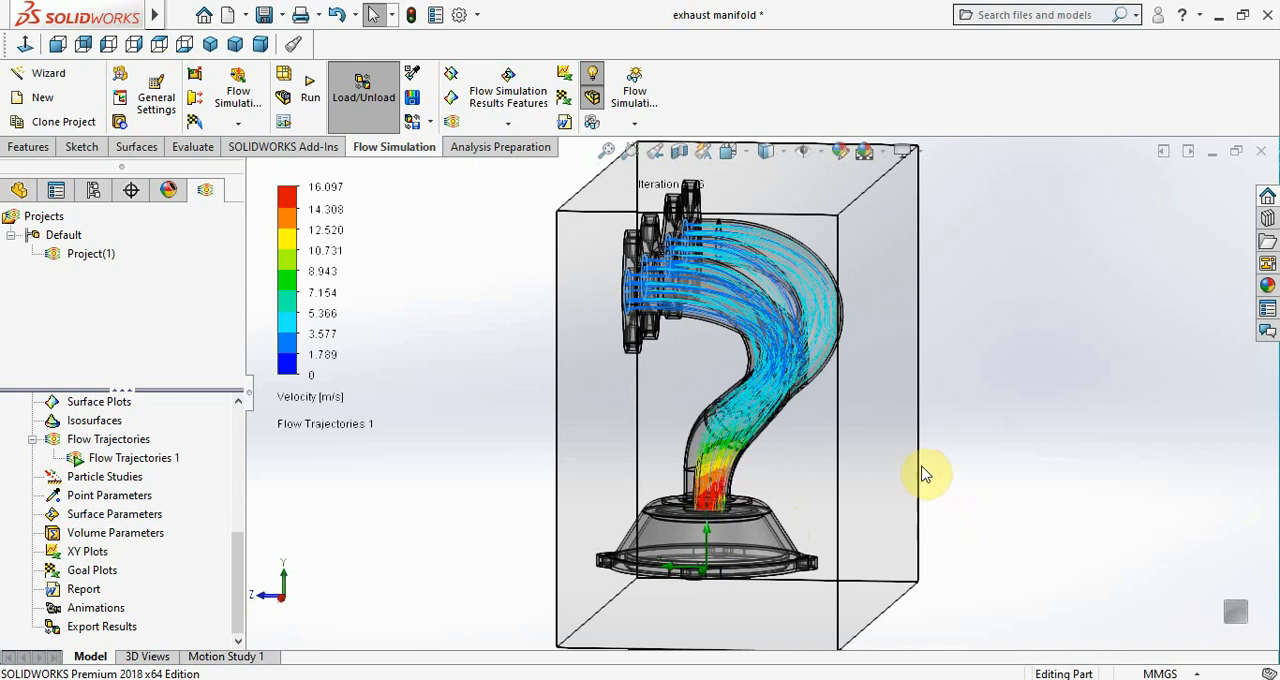
pyautogui.click(745, 152)
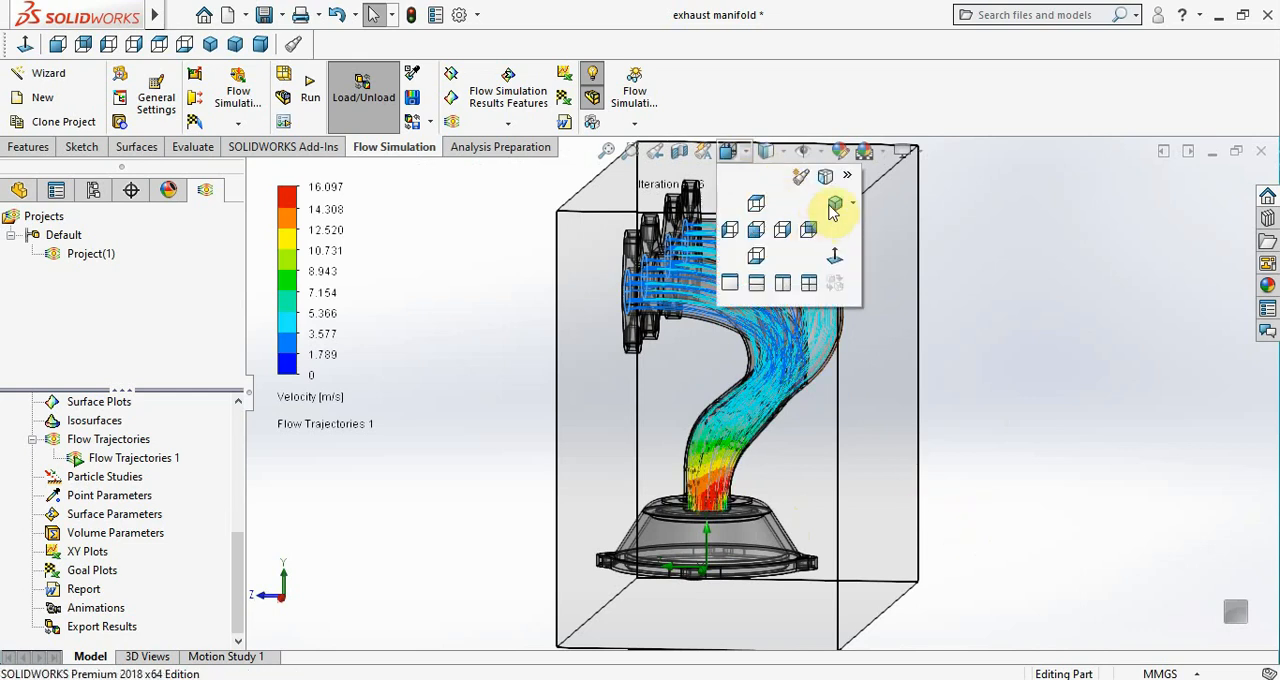
pyautogui.click(834, 206)
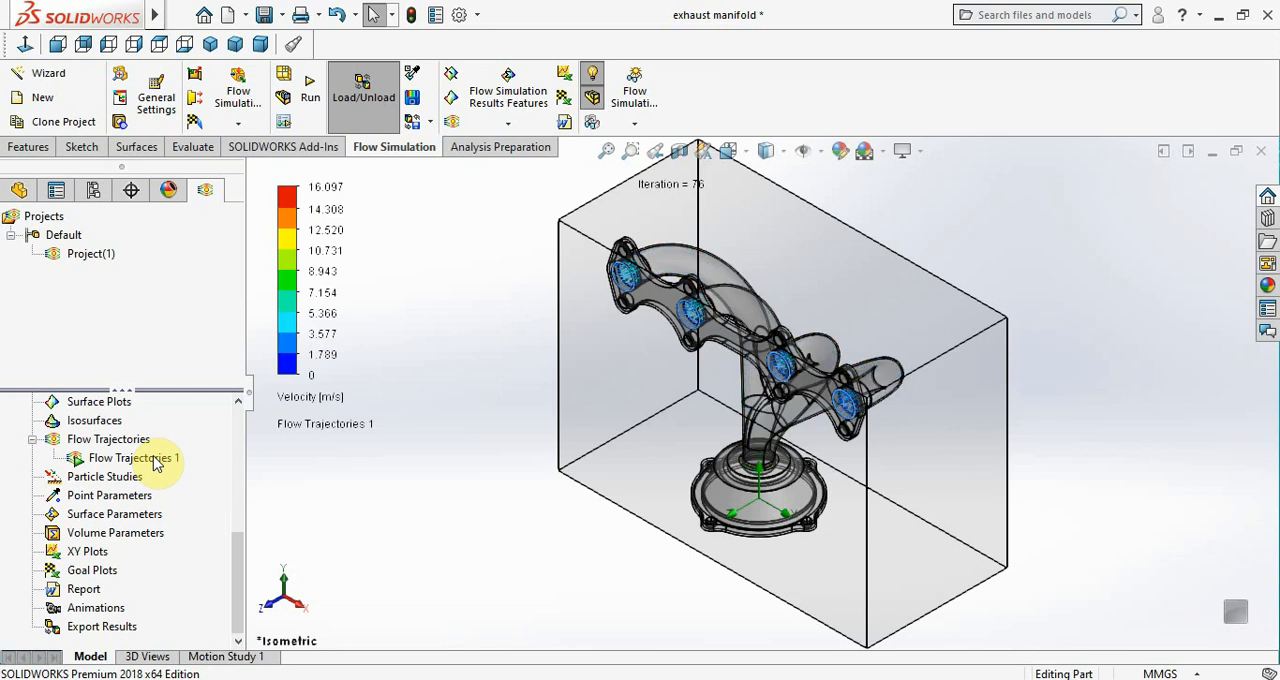
# Stop the Flow Trajectories 1 animation and view the static trajectories from the manifold's side
pyautogui.click(155, 462)
pyautogui.rightClick(155, 462)
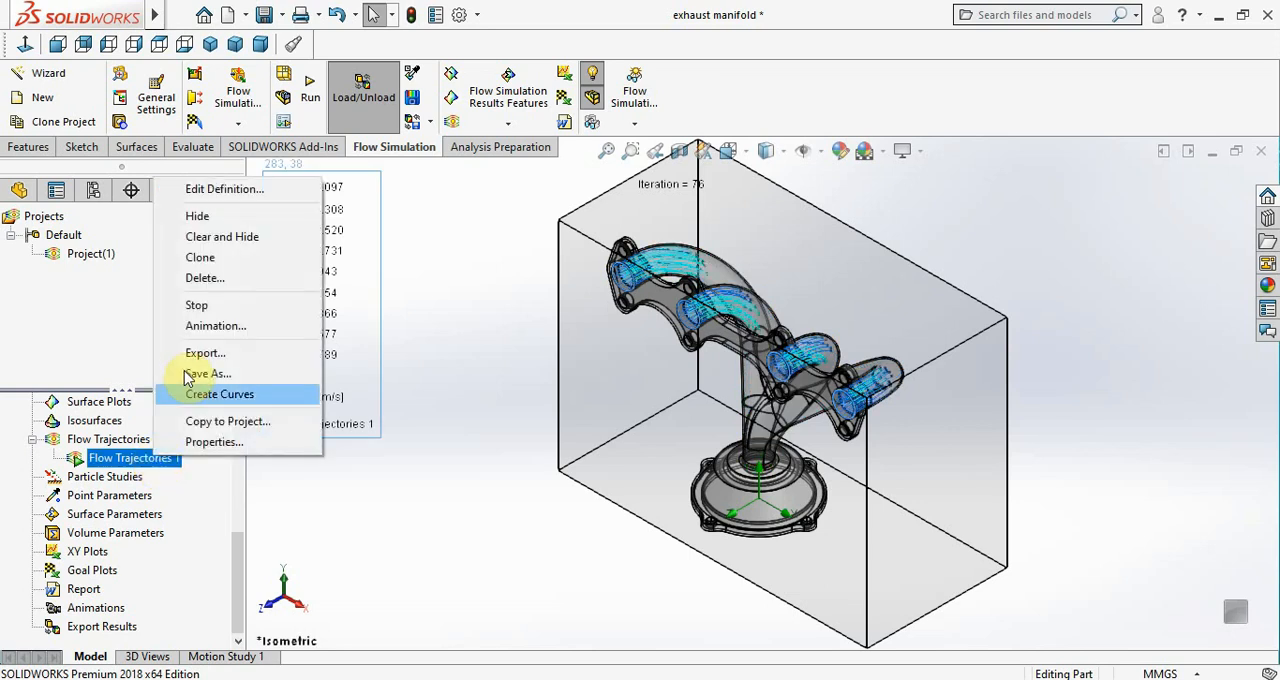
pyautogui.click(192, 305)
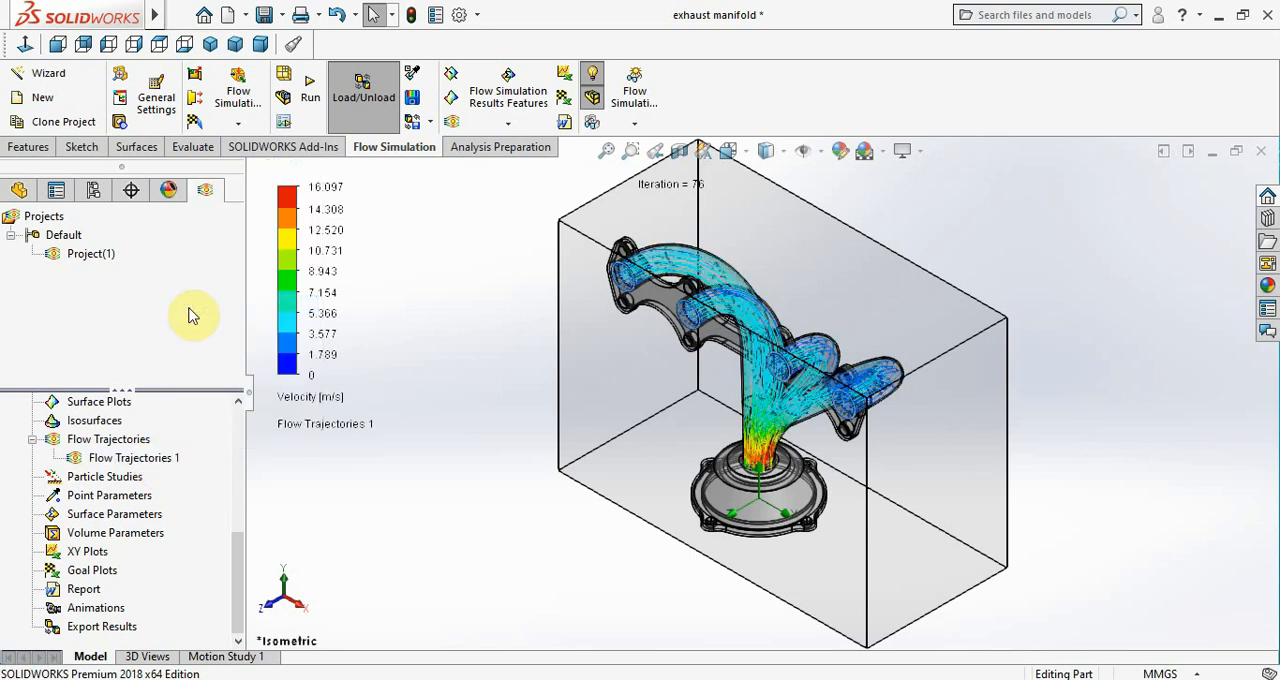
pyautogui.click(476, 485)
pyautogui.moveTo(486, 523); pyautogui.dragTo(443, 431, button='middle')
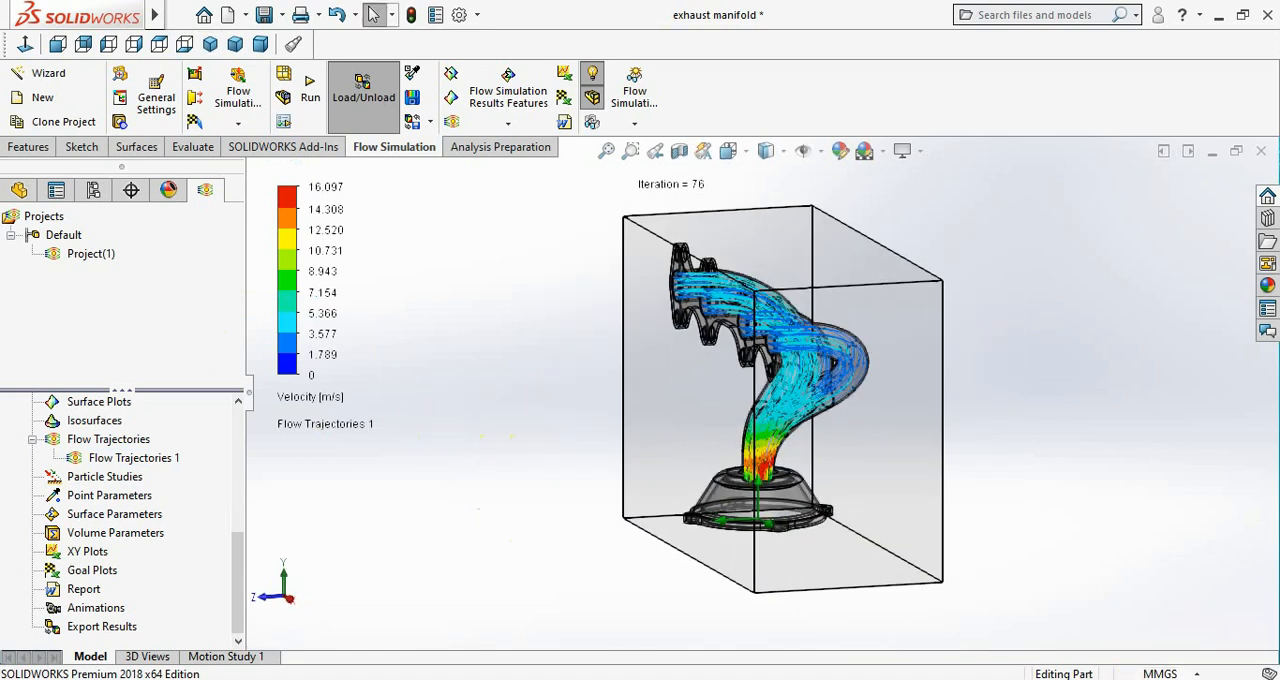
pyautogui.click(1091, 679)
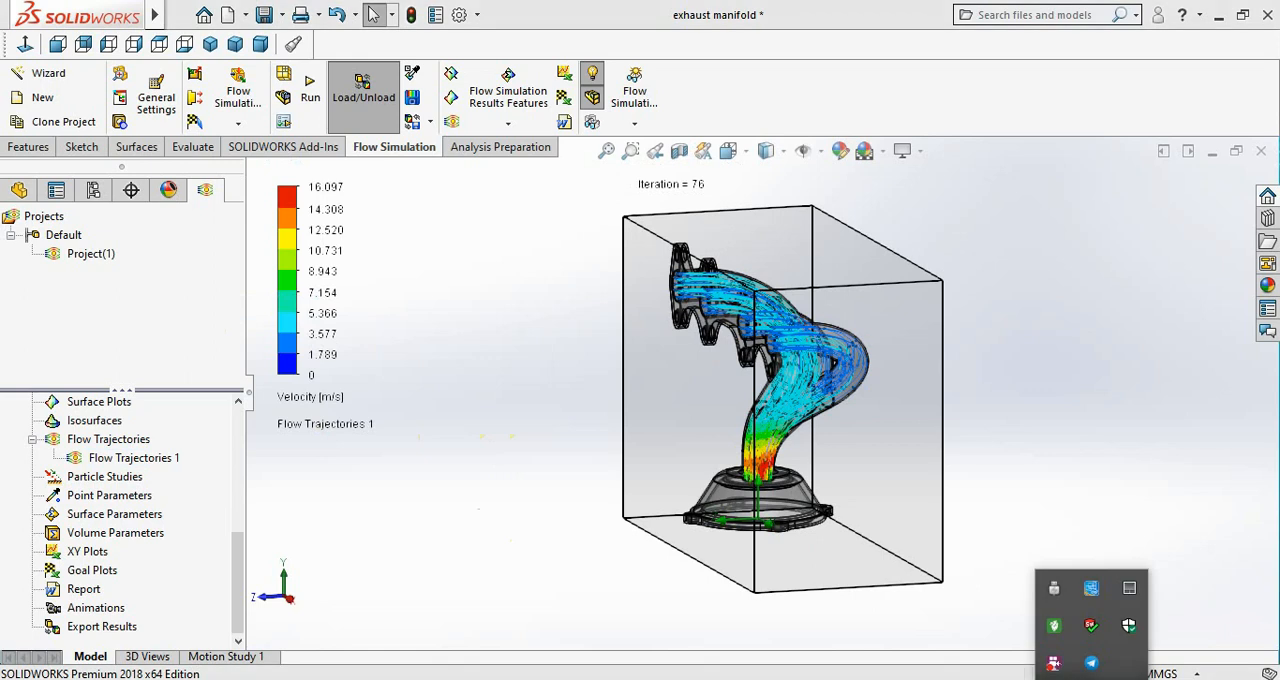
pyautogui.rightClick(1053, 663)
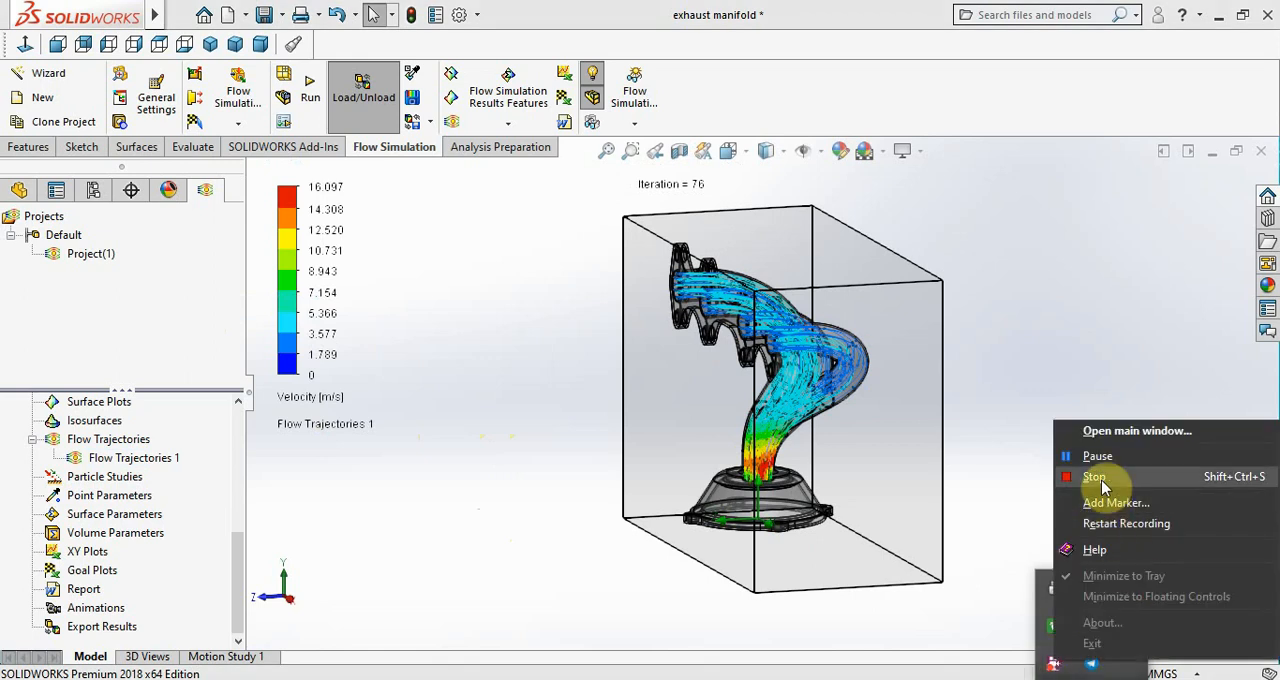